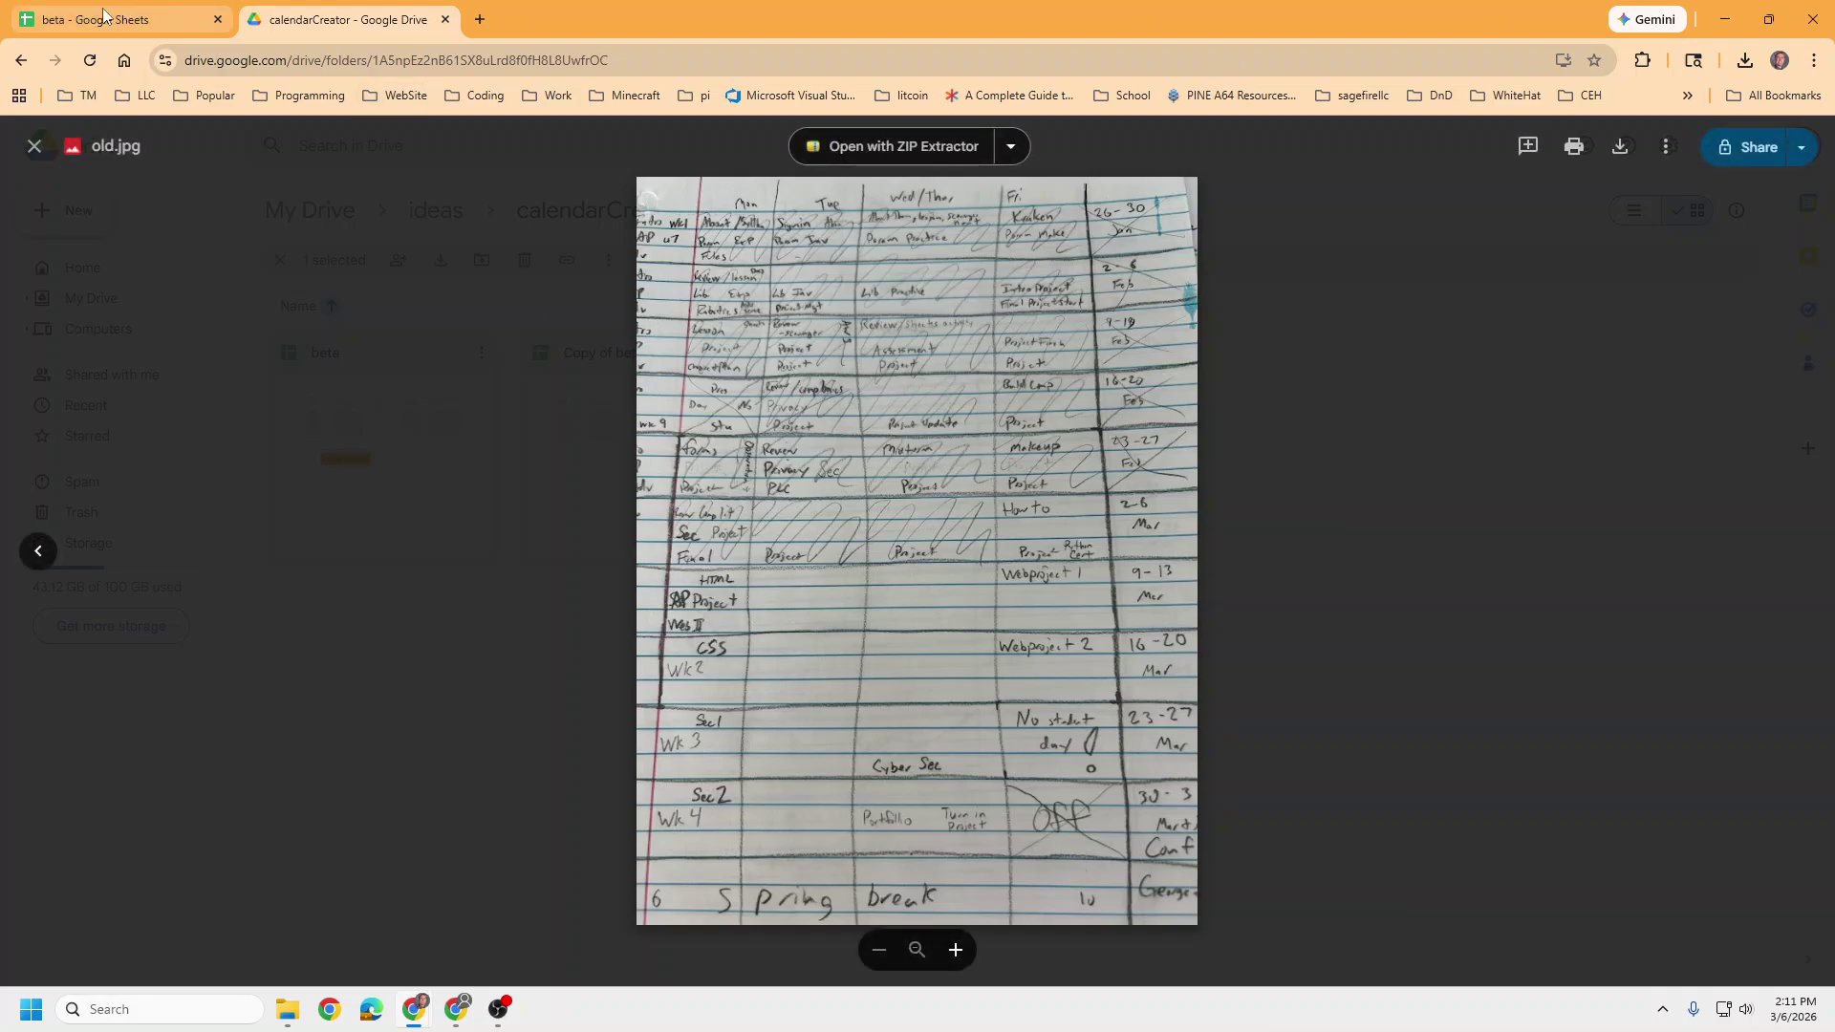
# Step: Switch to the beta spreadsheet in Google Sheets and set the calendar's number of weeks to 18
pyautogui.moveTo(105, 15)
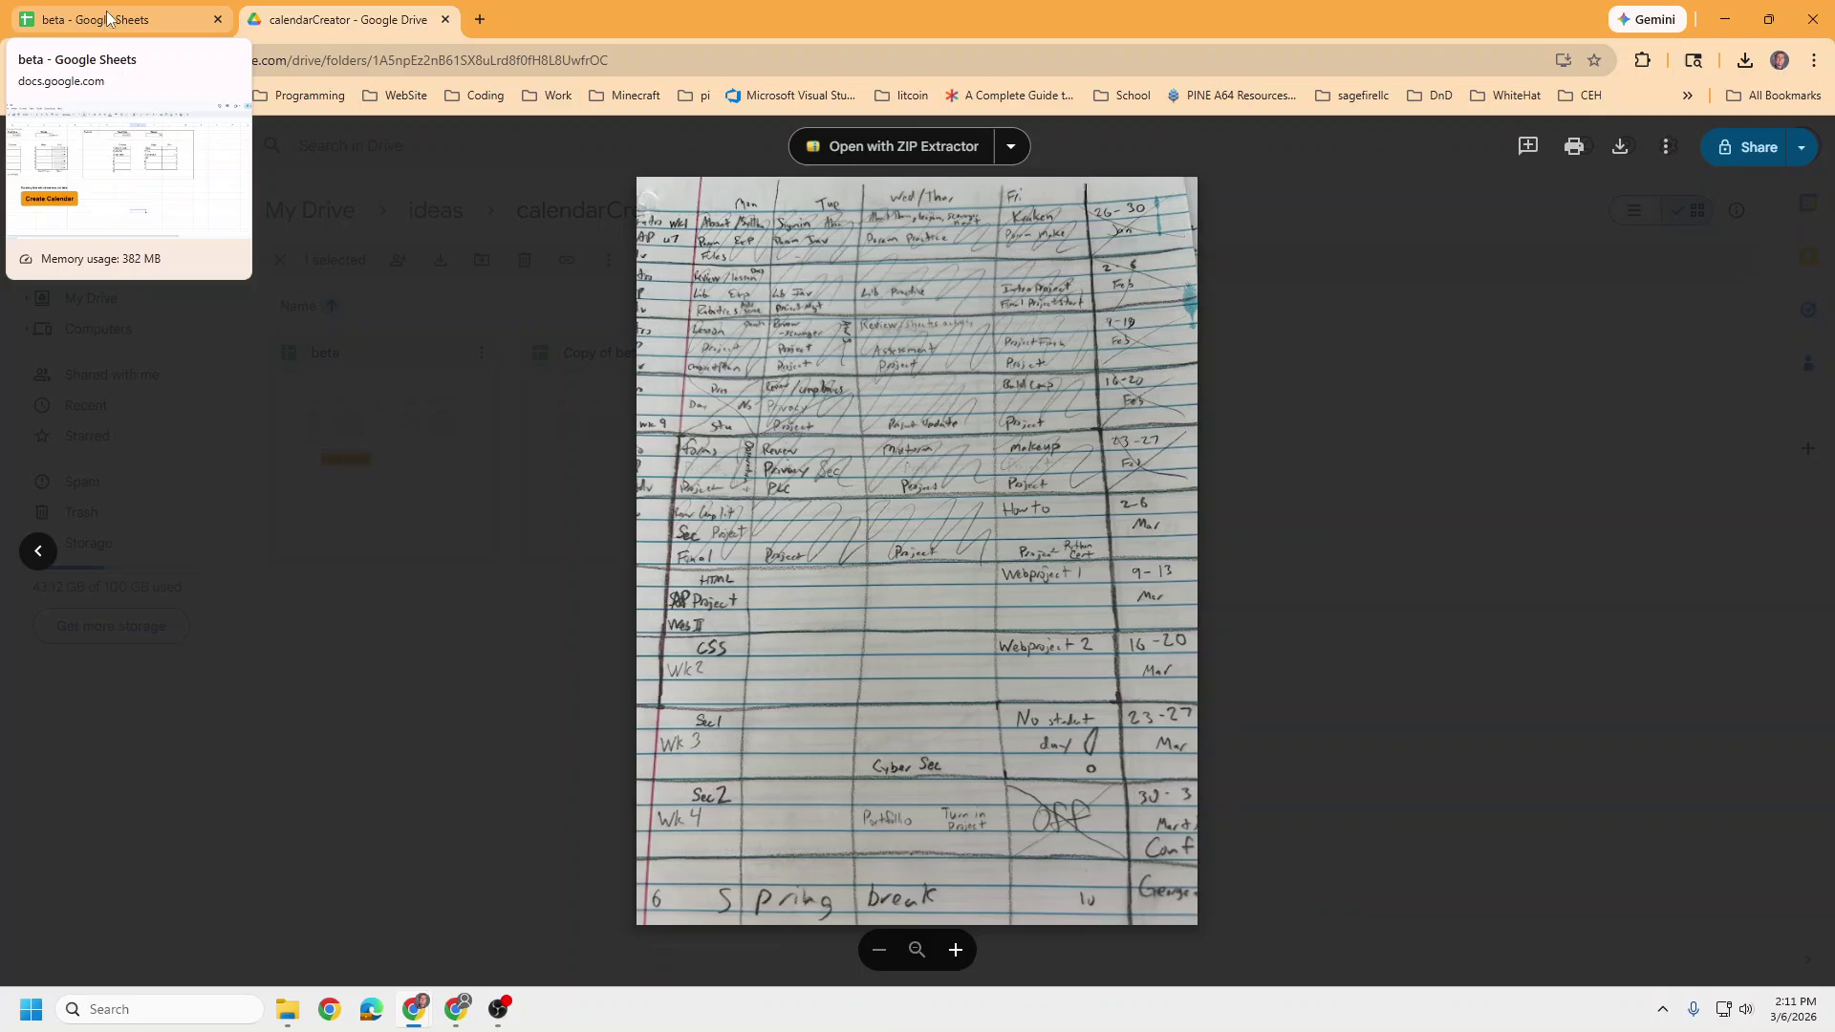
pyautogui.click(107, 18)
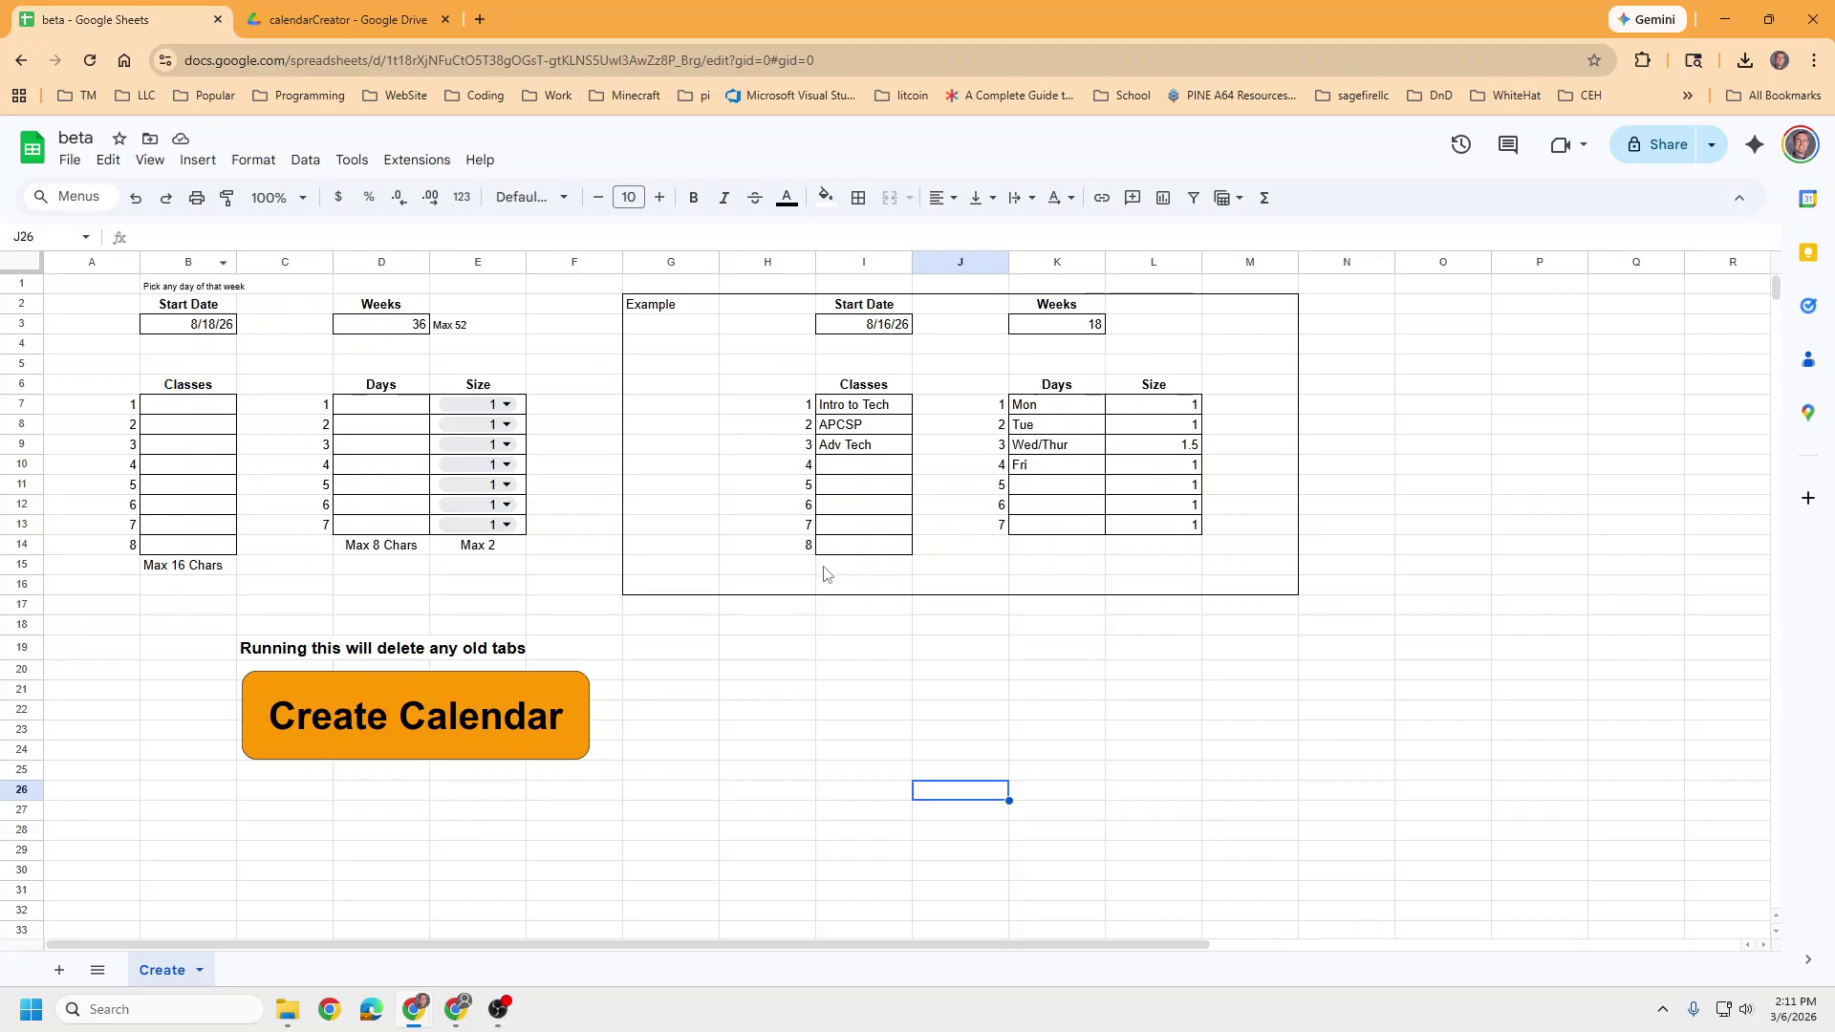
pyautogui.moveTo(825, 330); pyautogui.dragTo(1166, 532)
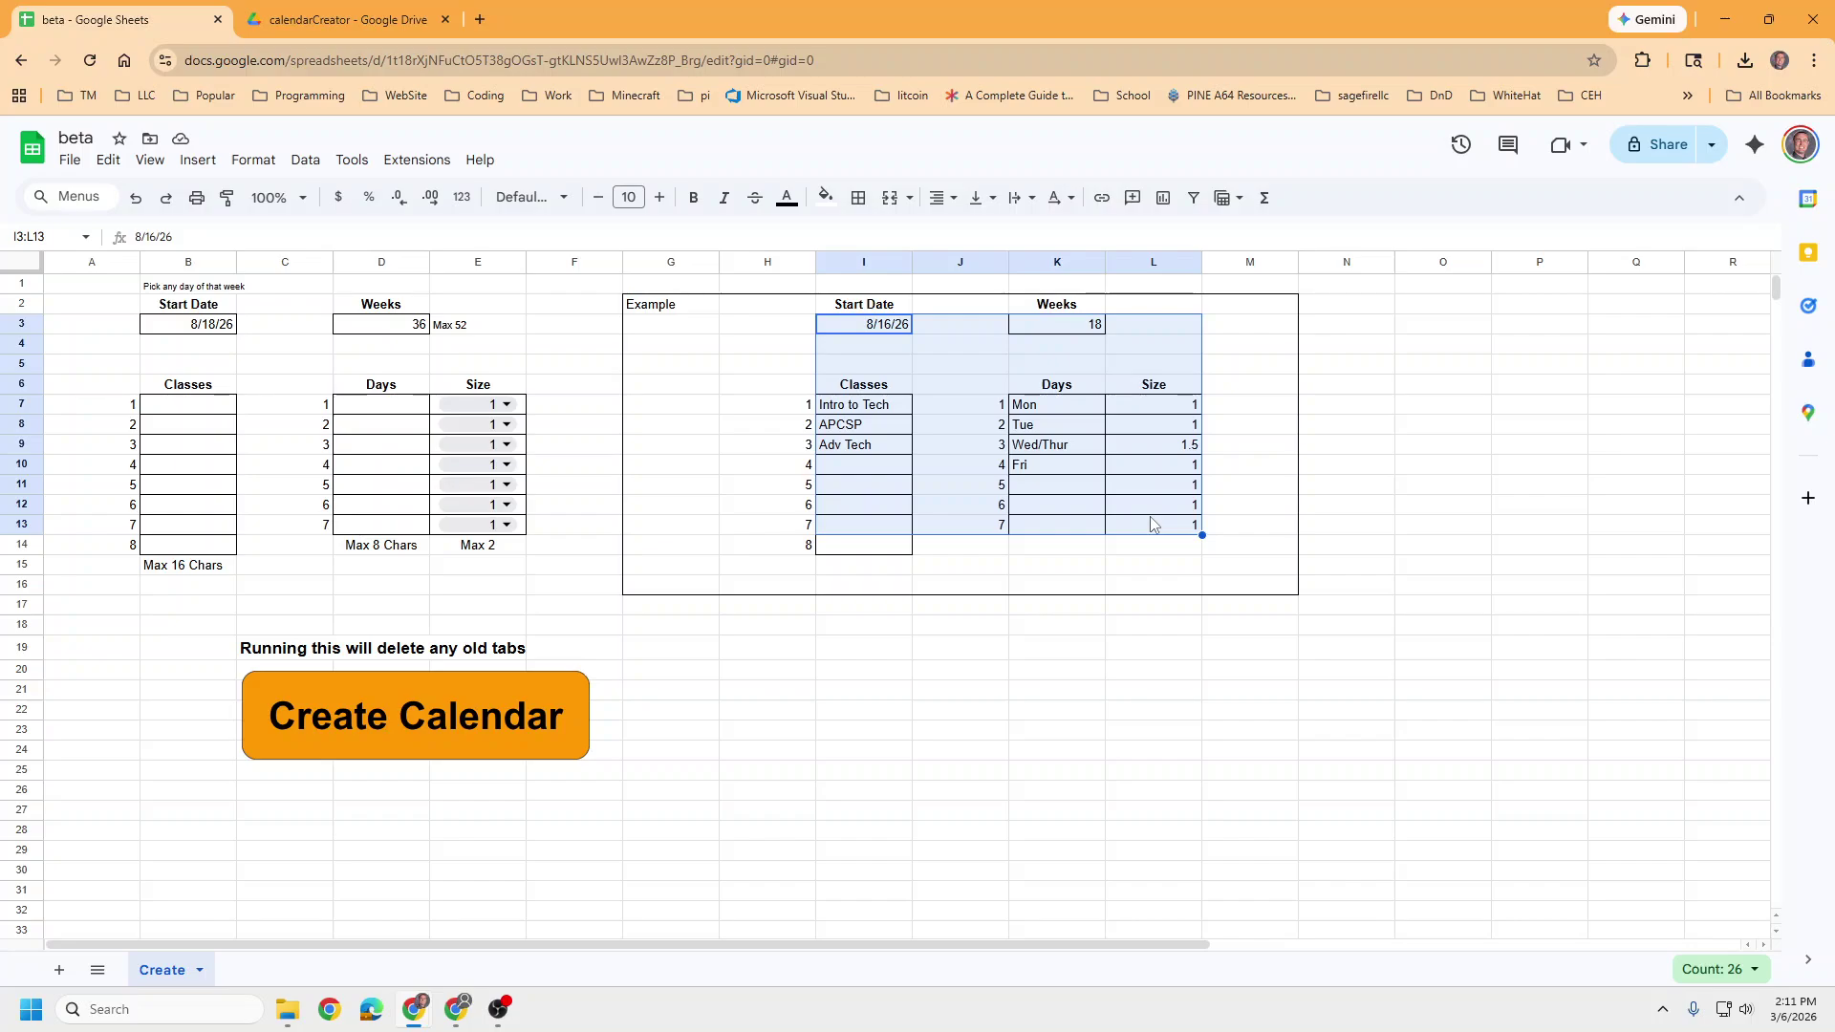
pyautogui.click(211, 328)
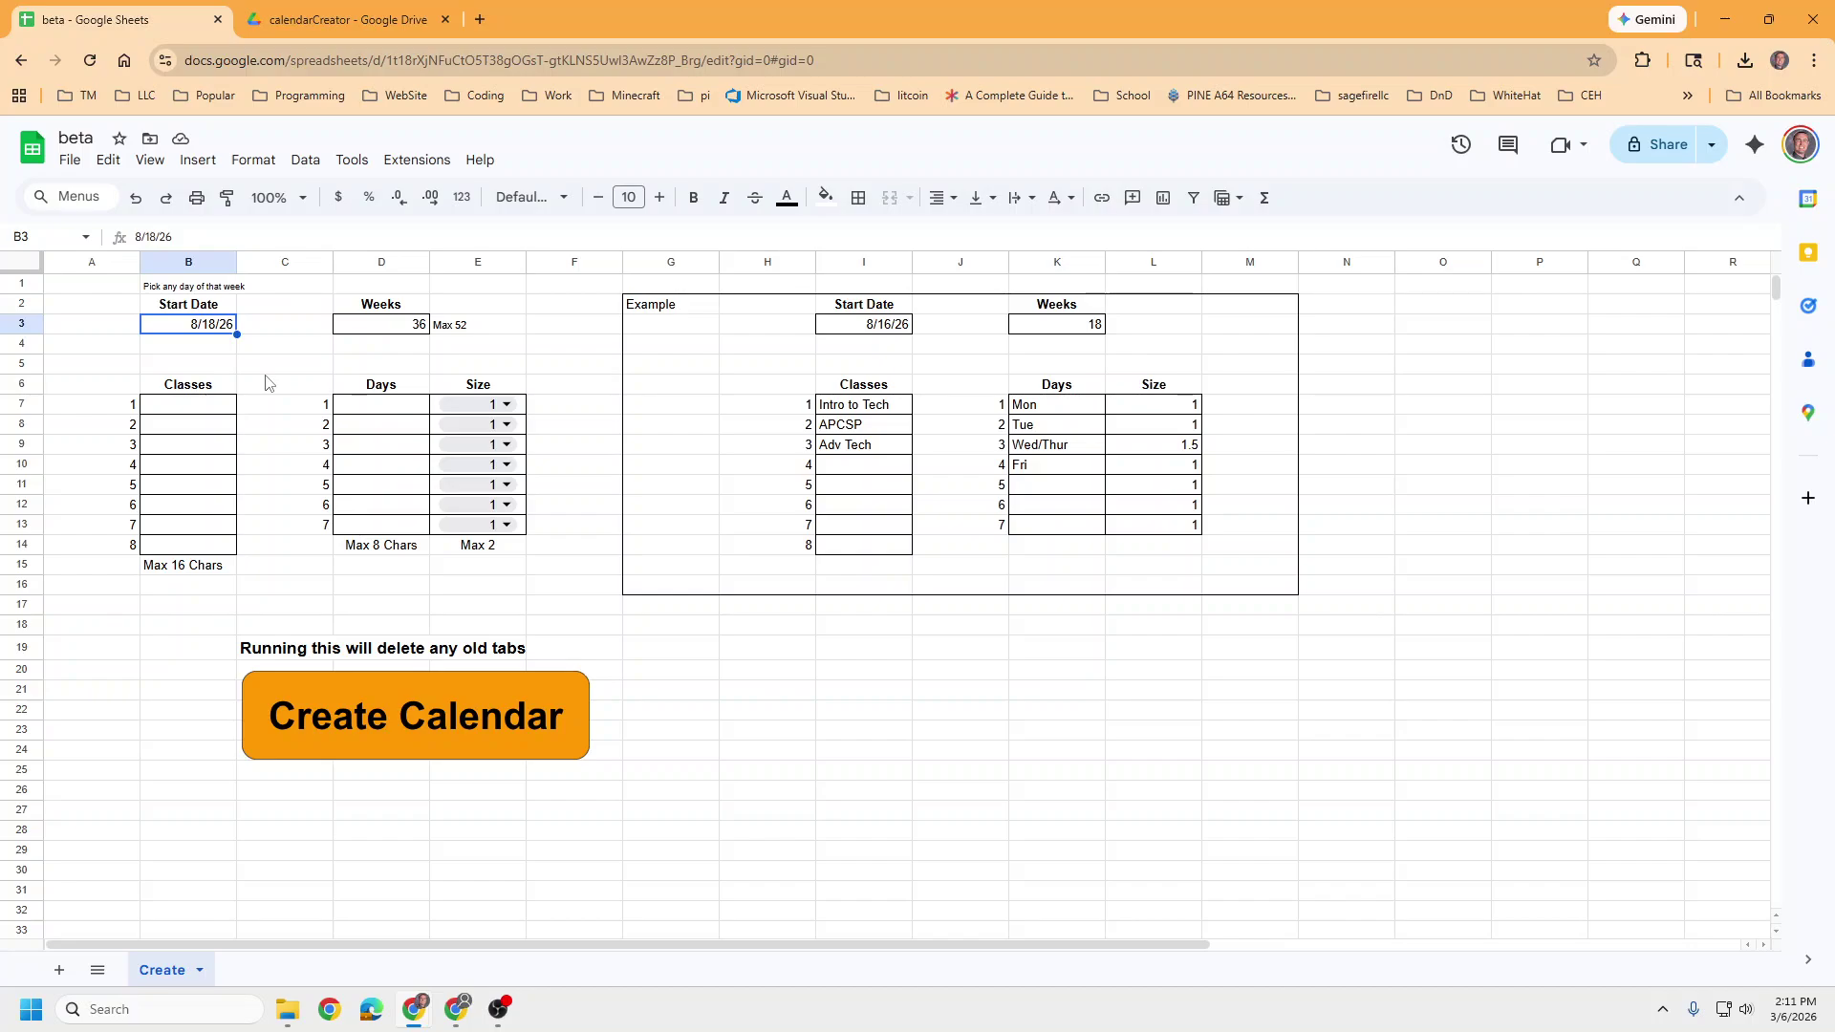
pyautogui.click(355, 331)
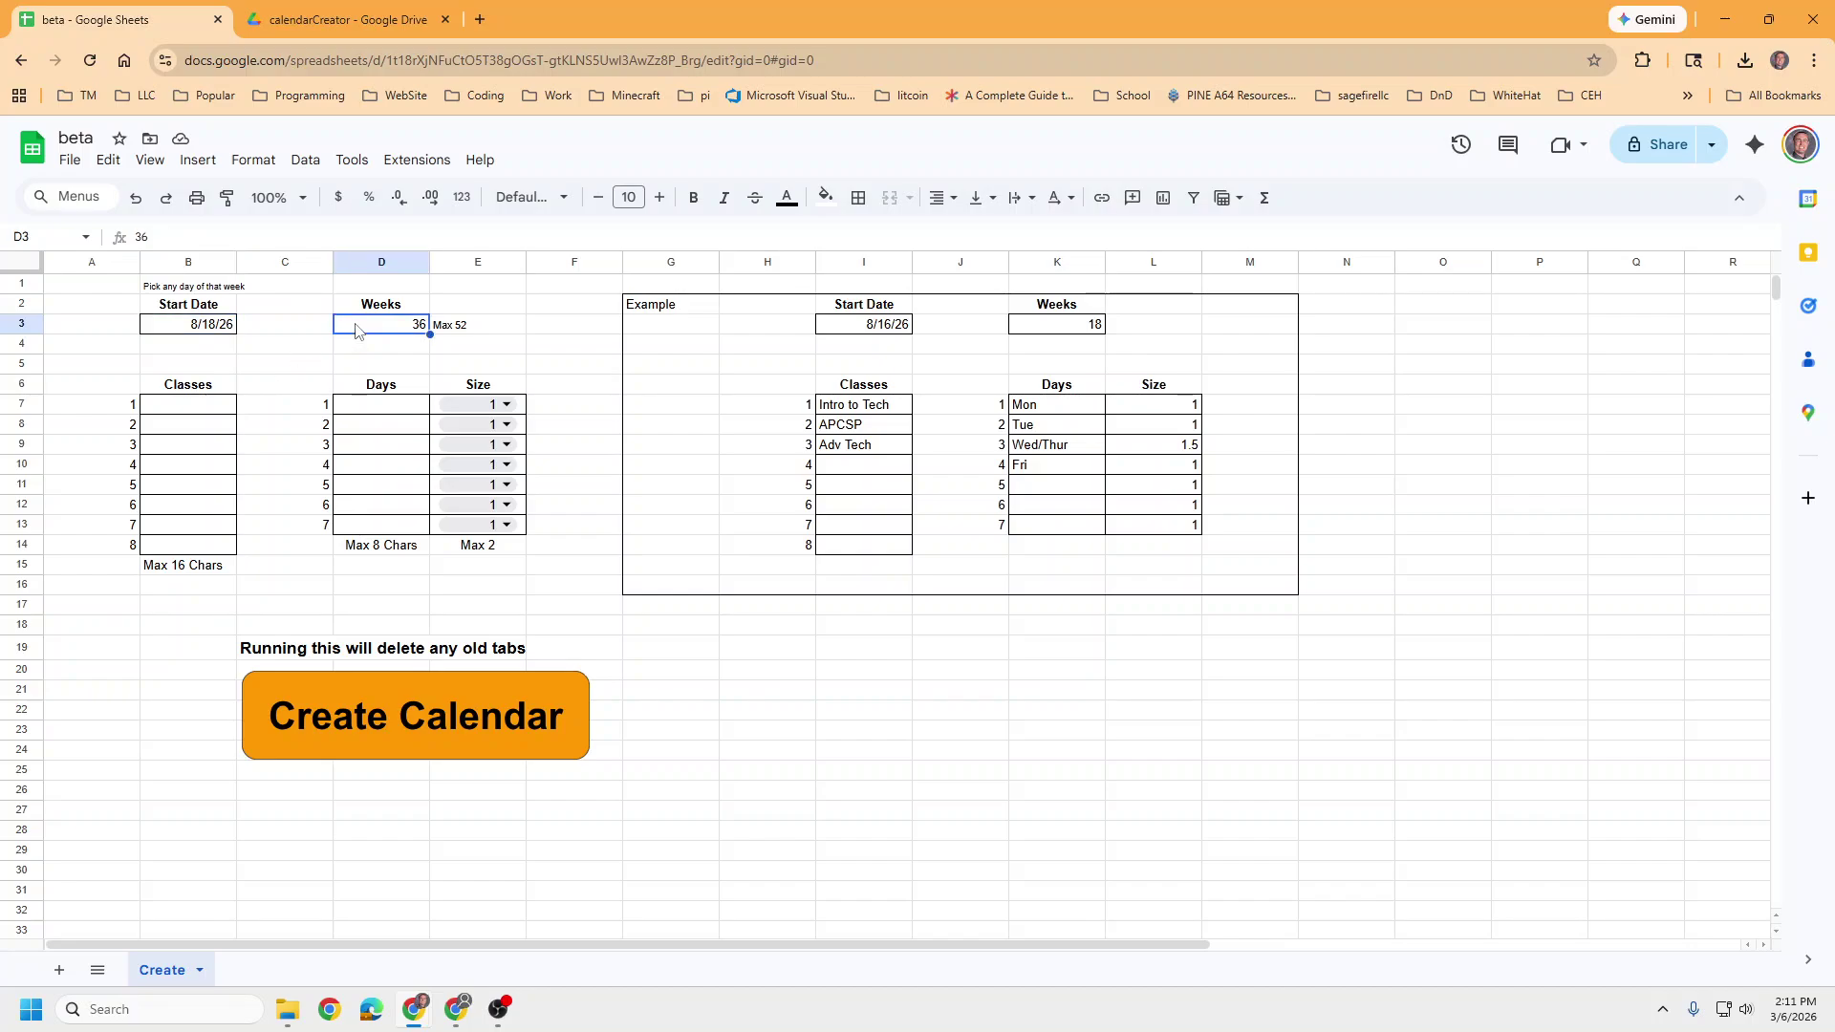
pyautogui.write('18')
# Step: Fill the first four Classes entries of the calendar setup with Intro, Inter, Adv and Ap
pyautogui.click(191, 413)
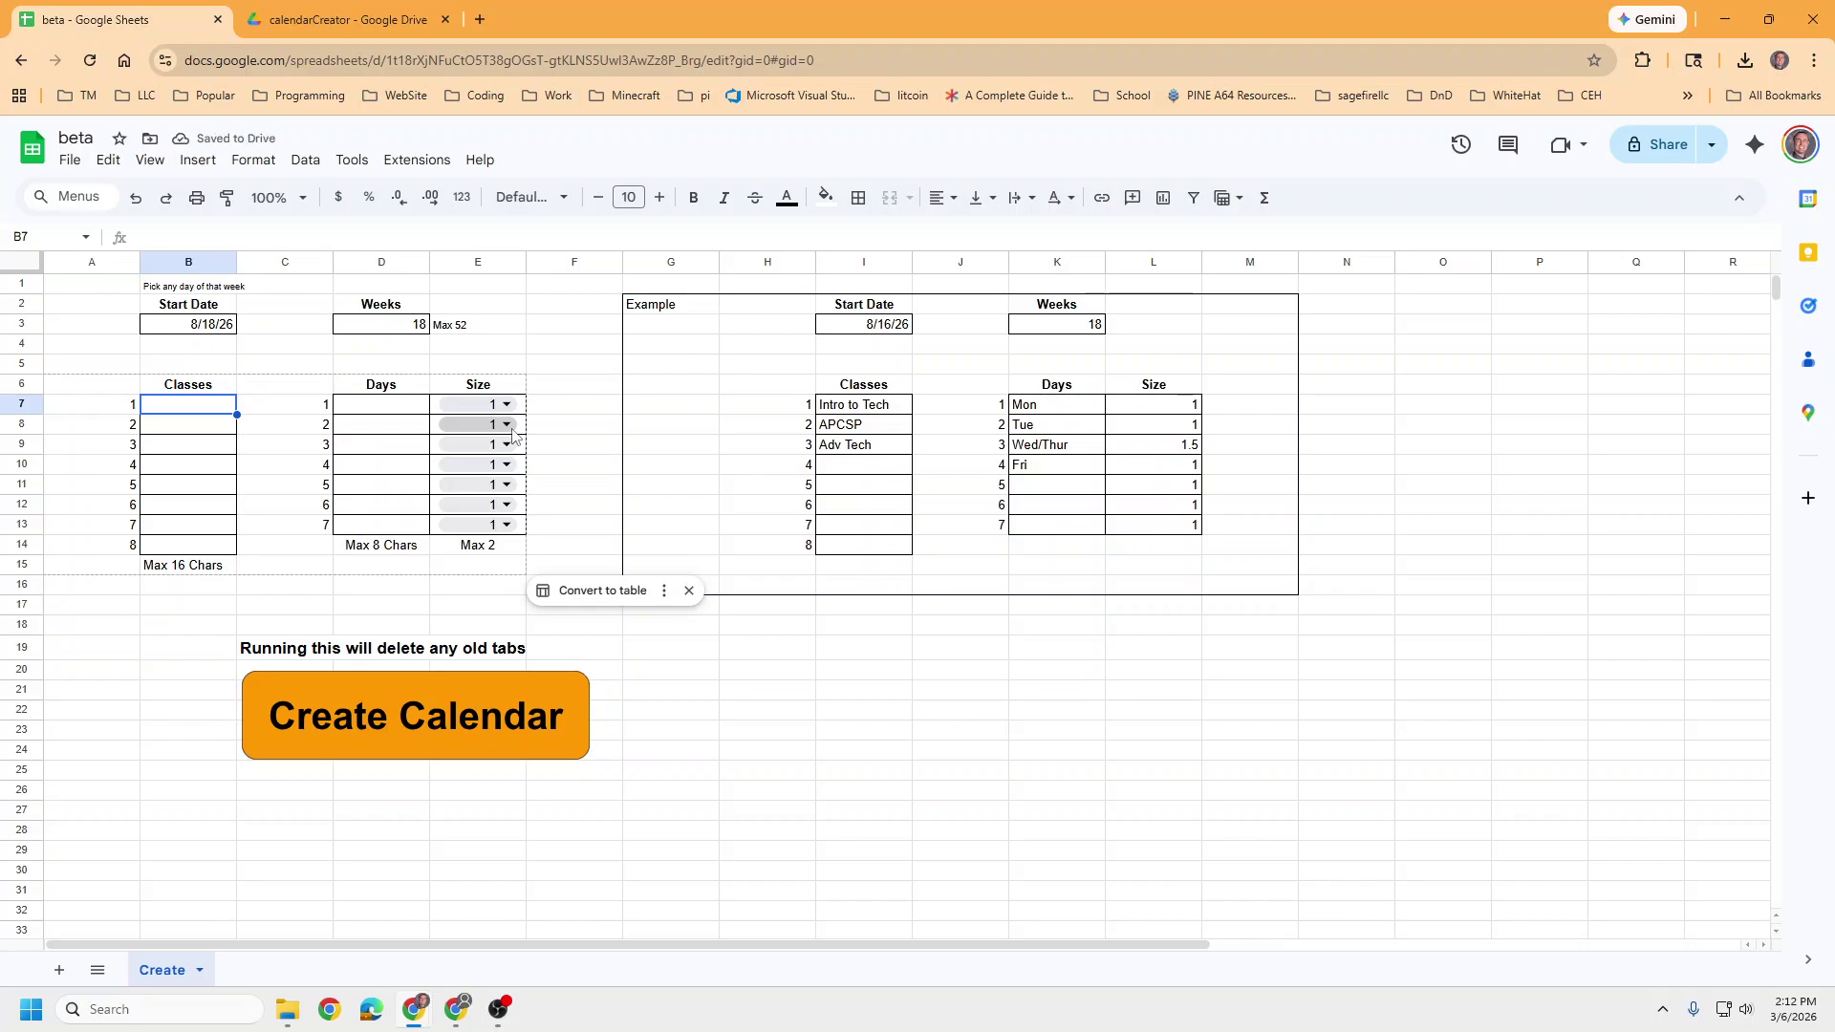
pyautogui.write('Intro')
pyautogui.press('Return')
pyautogui.write('Inter')
pyautogui.press('Return')
pyautogui.write('Adv')
pyautogui.press('Return')
pyautogui.write('Ap')
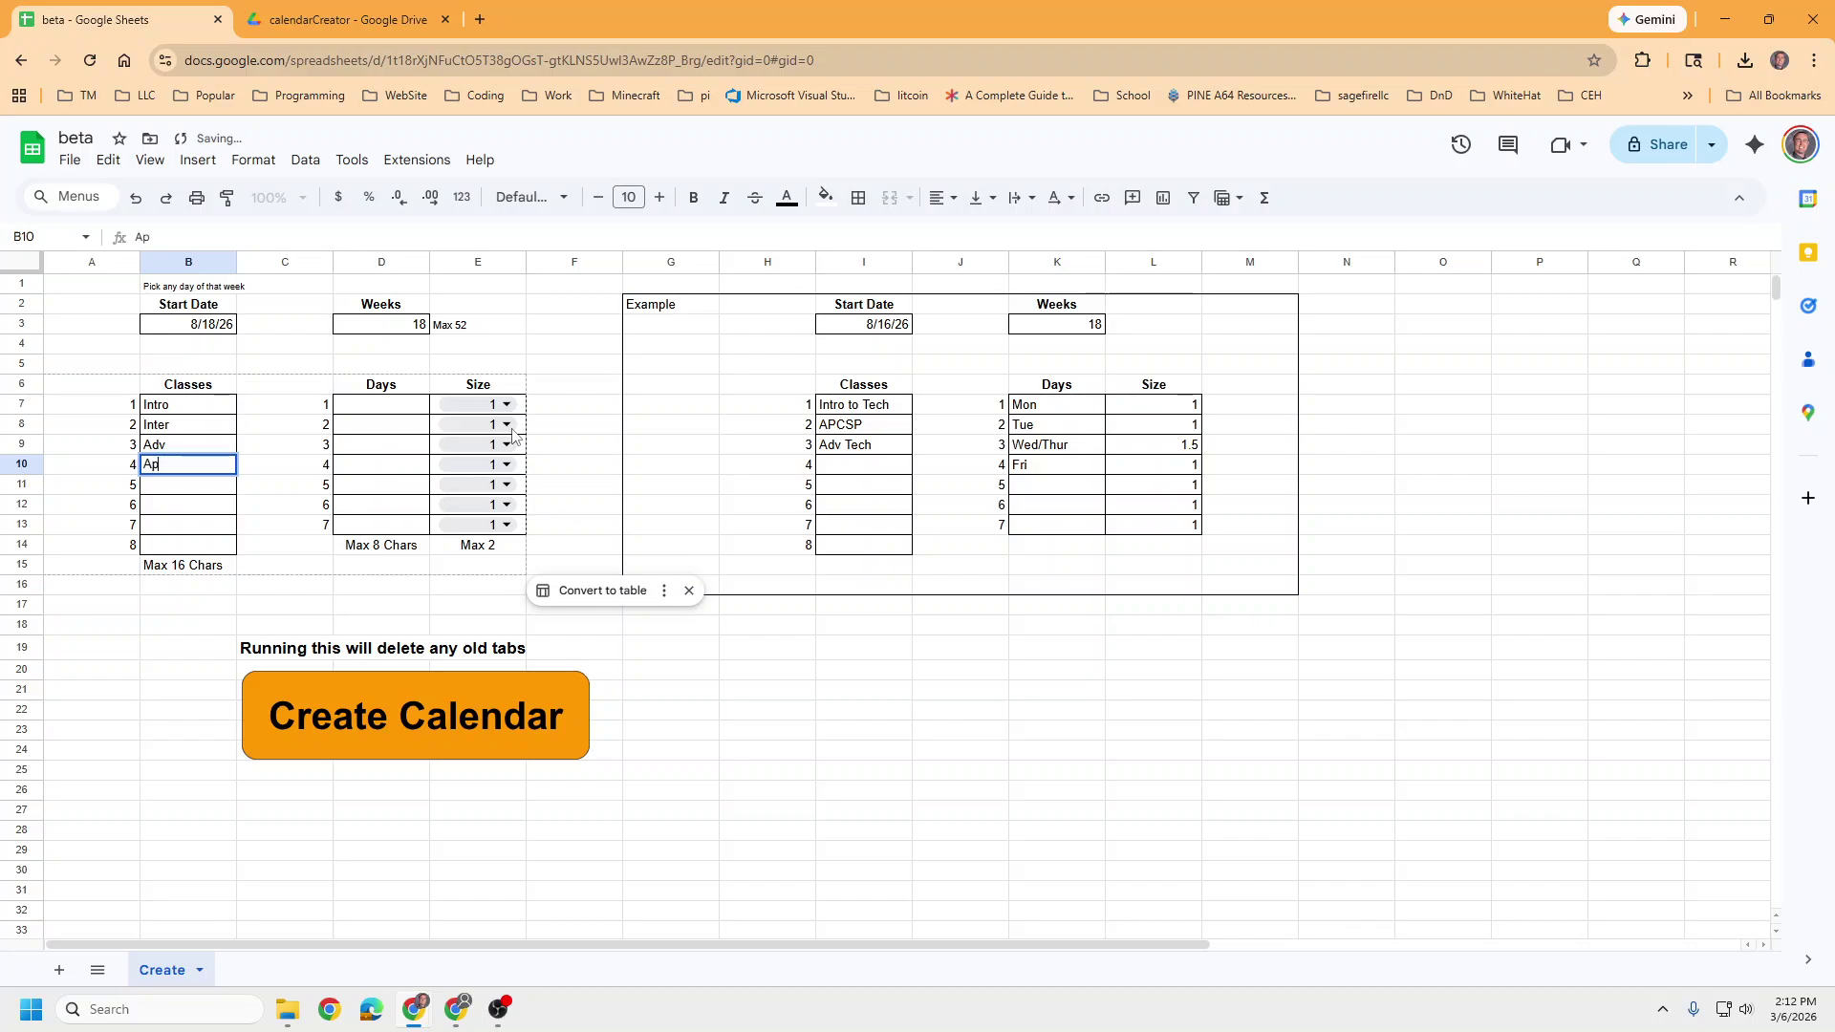
pyautogui.click(194, 443)
pyautogui.click(195, 432)
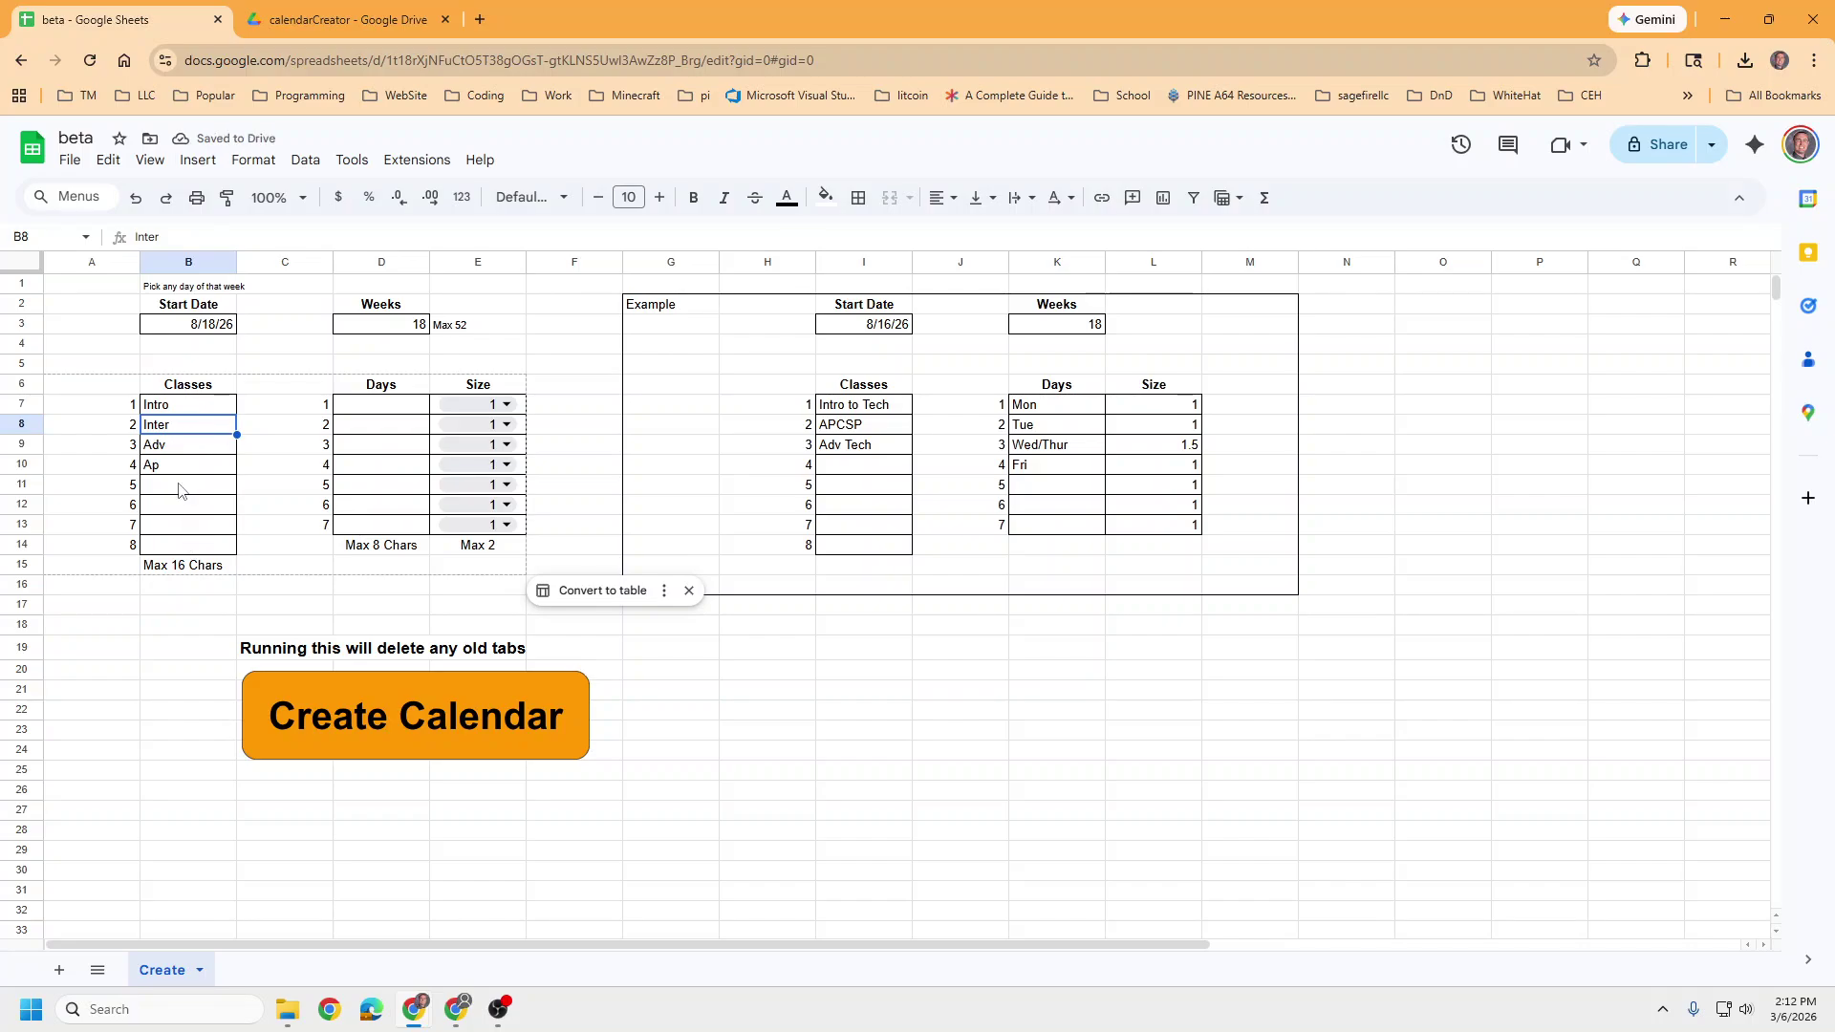
# Step: Fill the first five Days entries with Mon, Tue, Wed, Thur and Fri
pyautogui.click(359, 409)
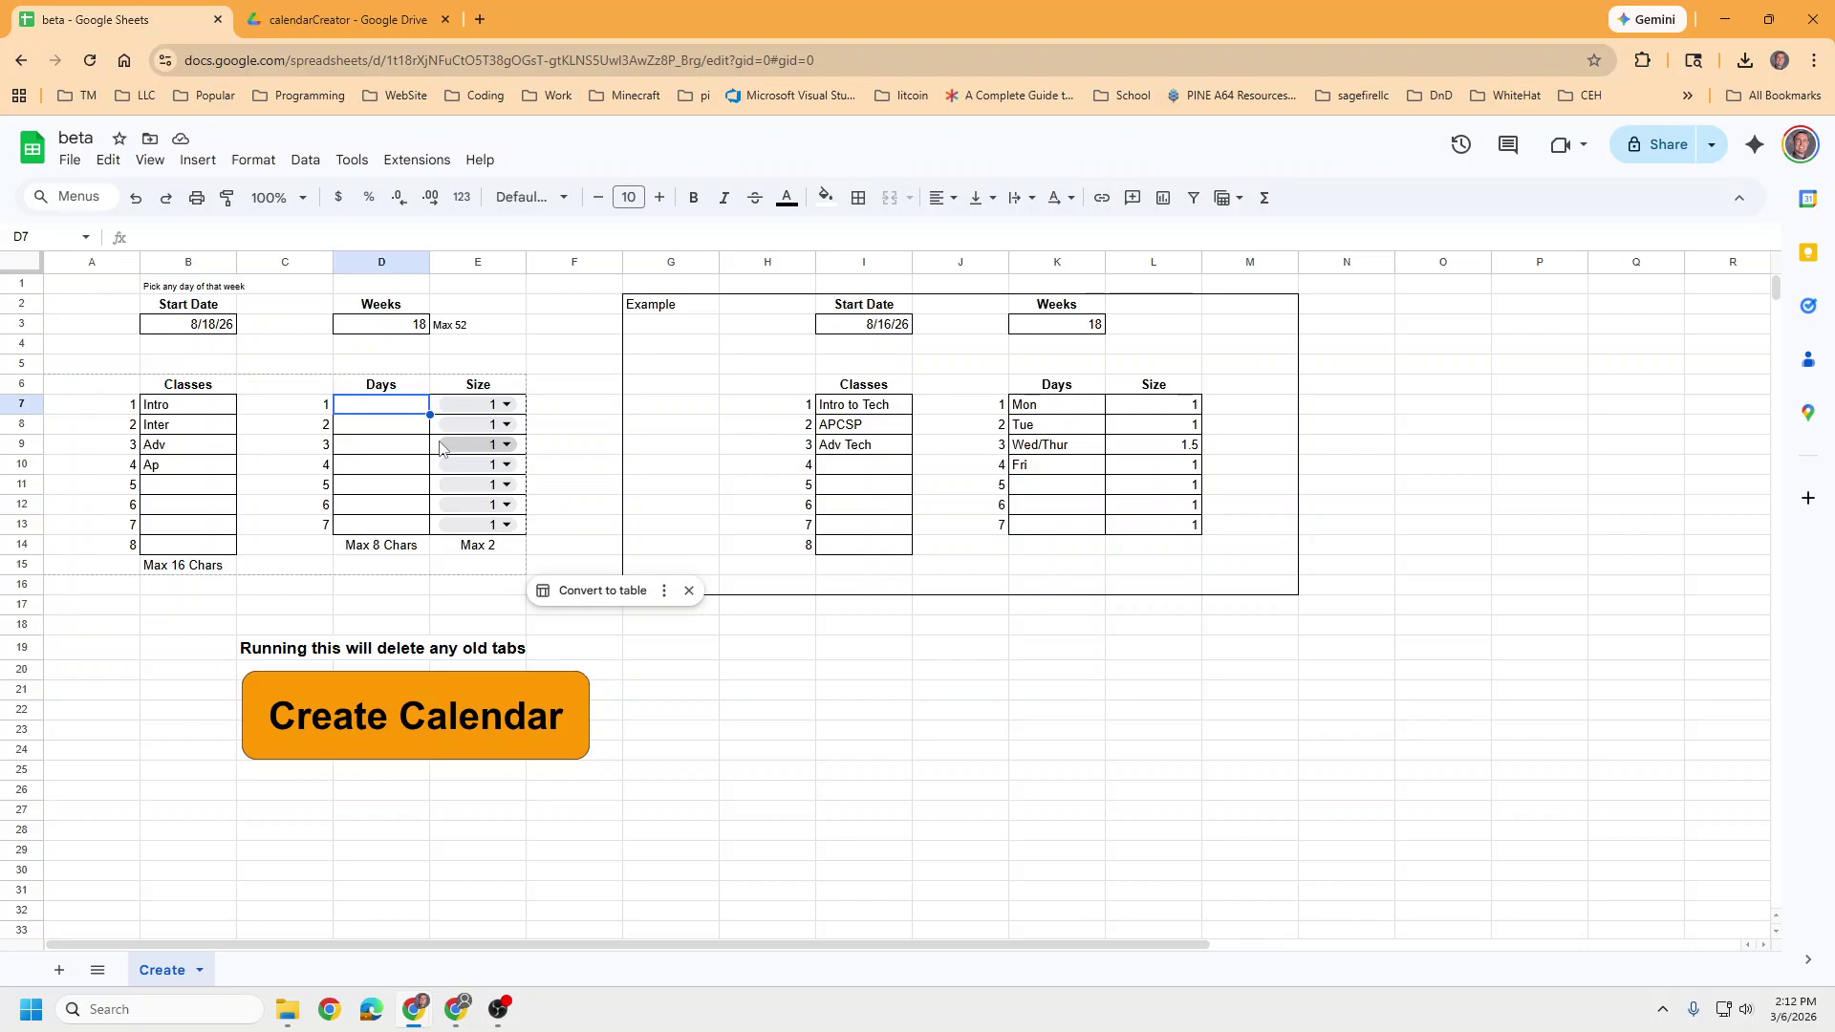
pyautogui.write('Mon')
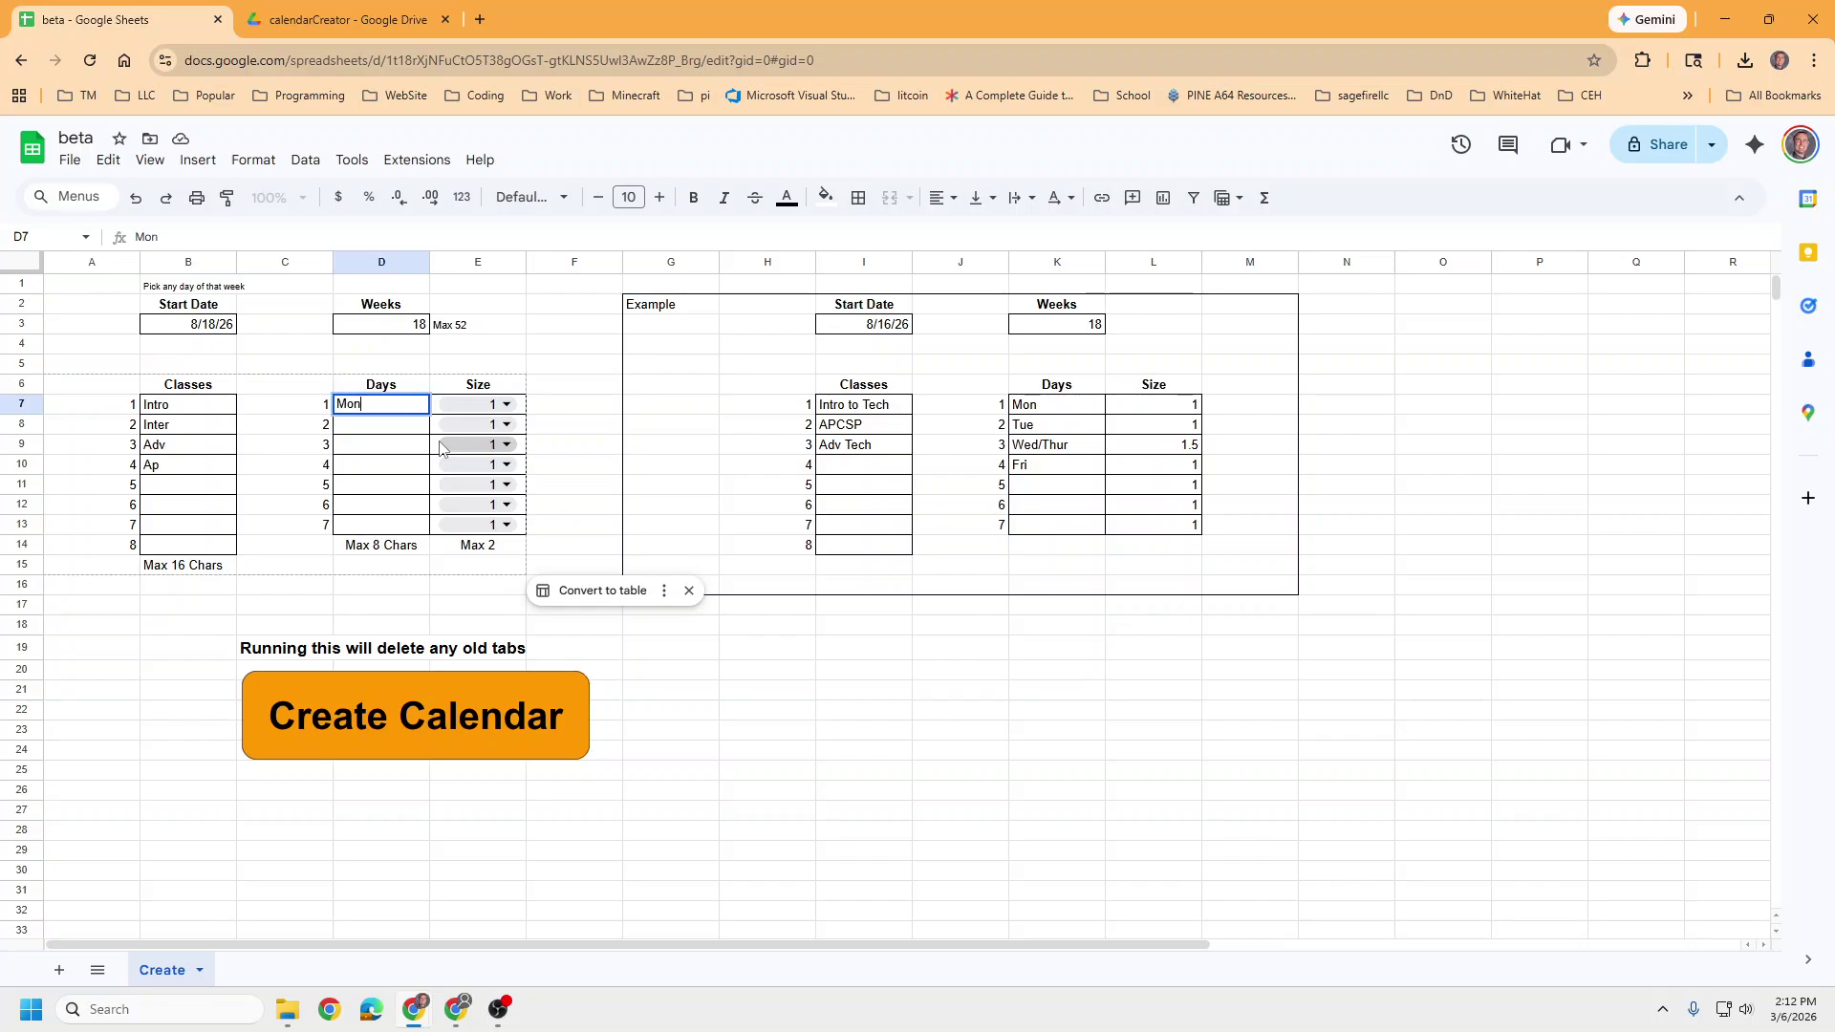
pyautogui.press('Return')
pyautogui.write('Tue')
pyautogui.press('Return')
pyautogui.write('Wed')
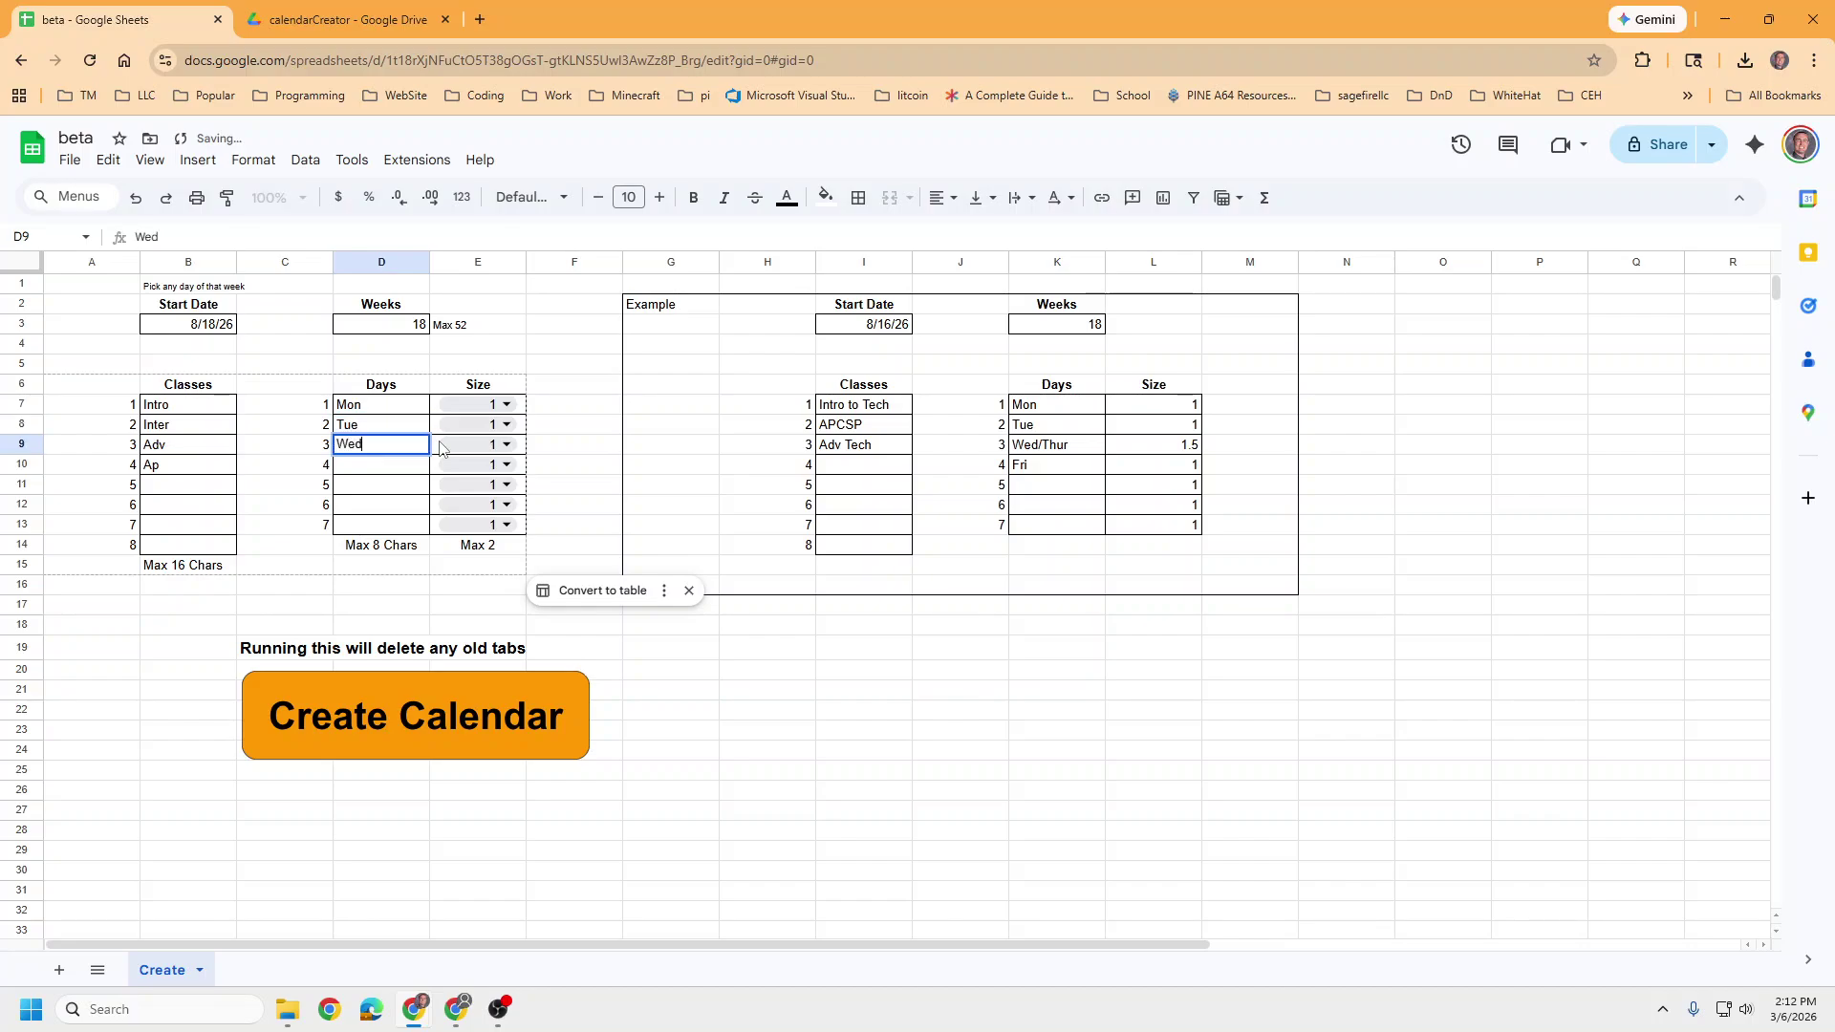
pyautogui.press('Return')
pyautogui.write('Thur')
pyautogui.press('Return')
pyautogui.write('Fri')
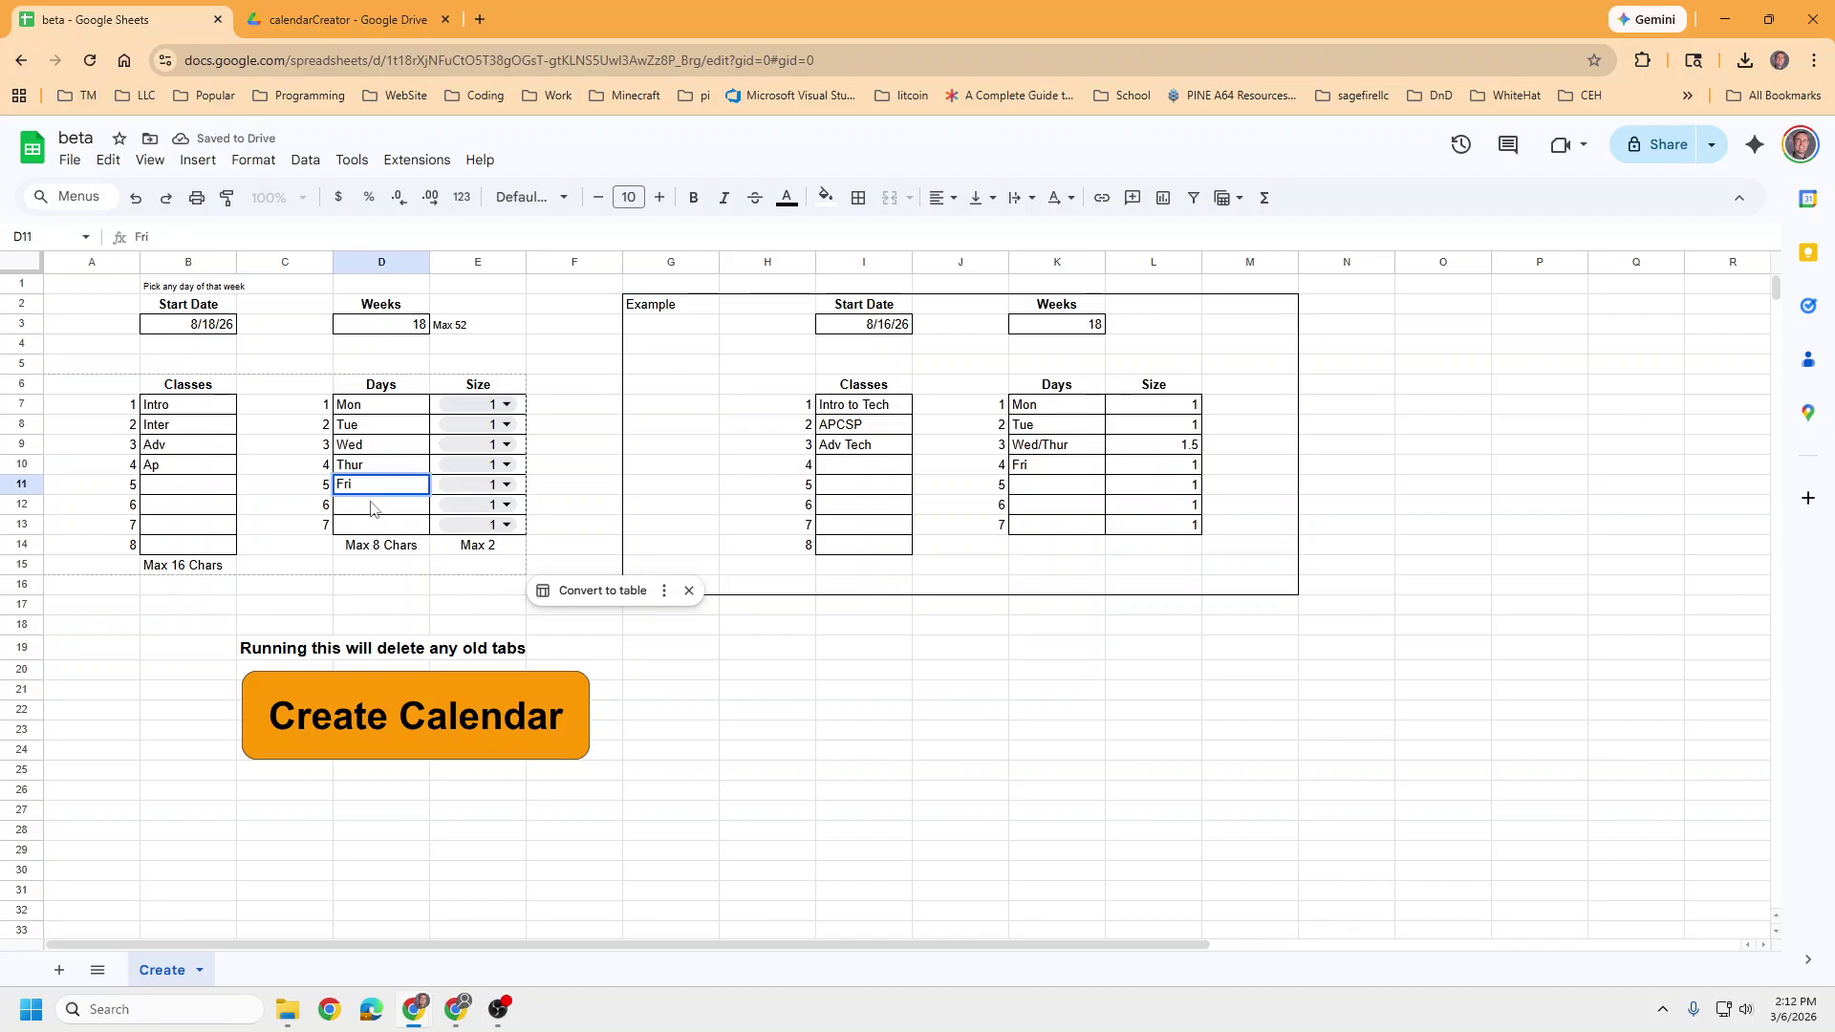
pyautogui.moveTo(363, 504); pyautogui.dragTo(370, 528)
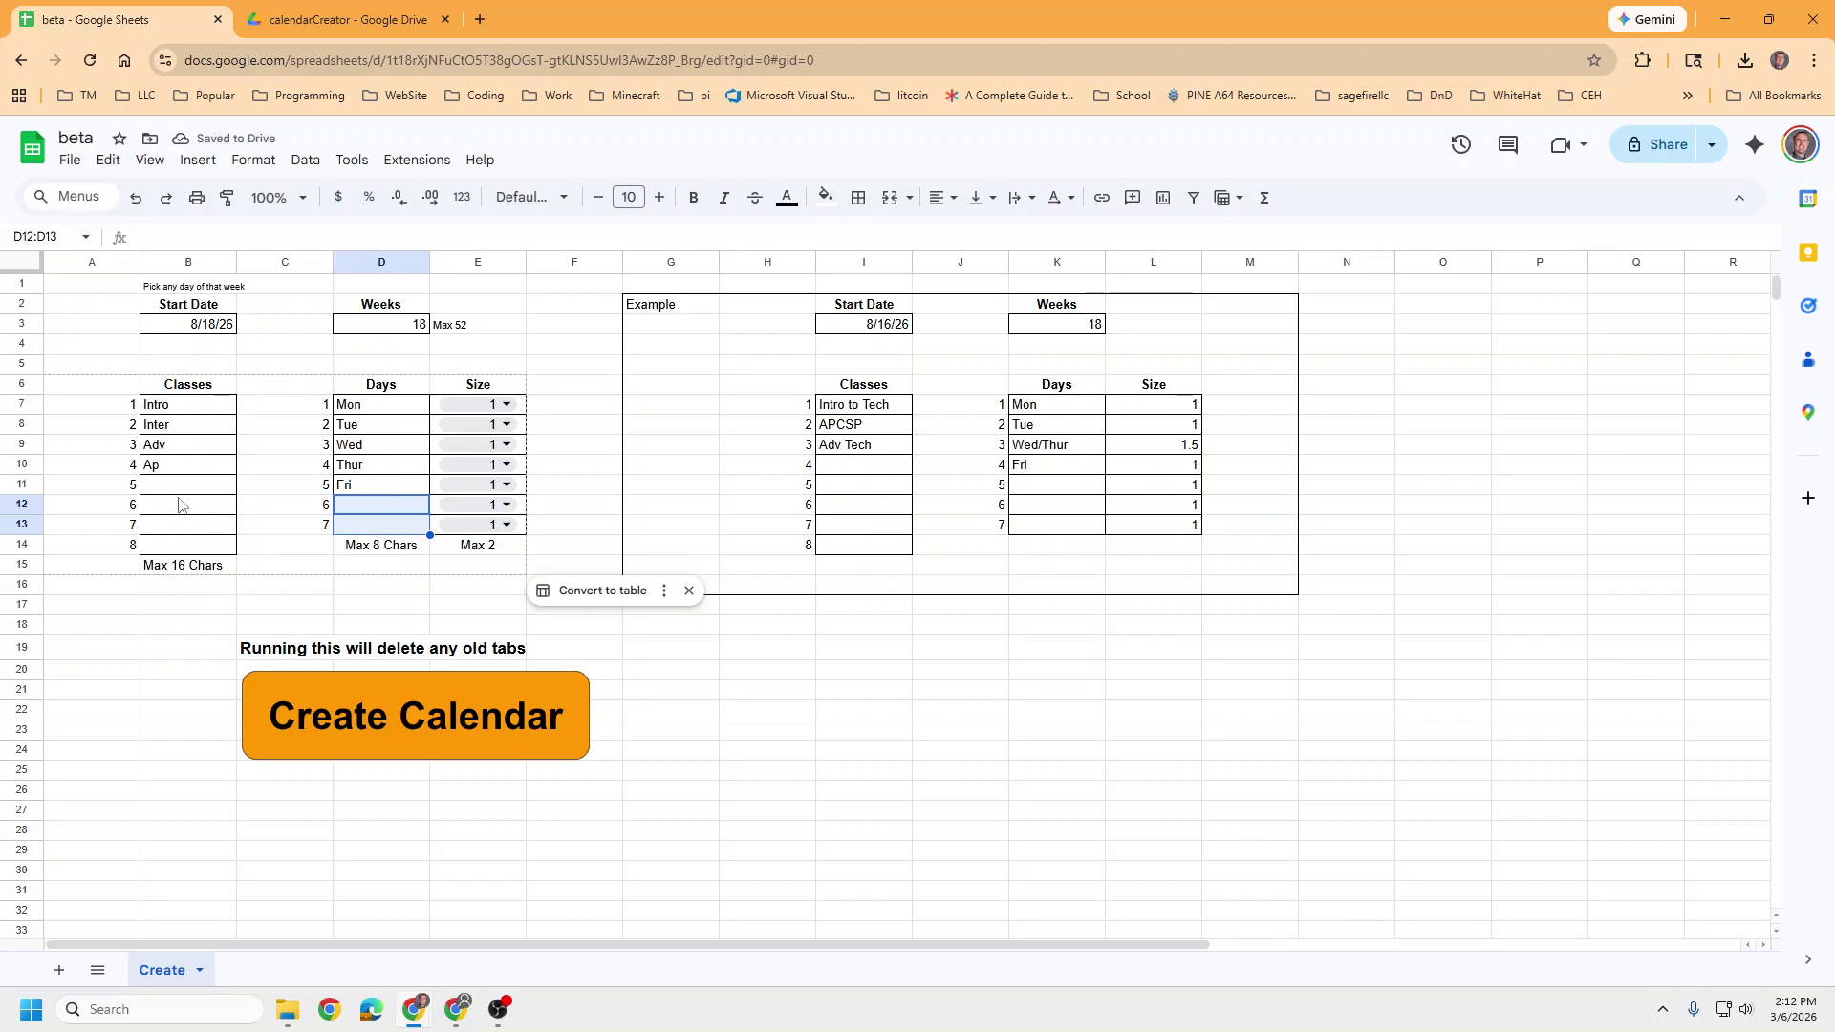
pyautogui.moveTo(169, 406); pyautogui.dragTo(170, 527)
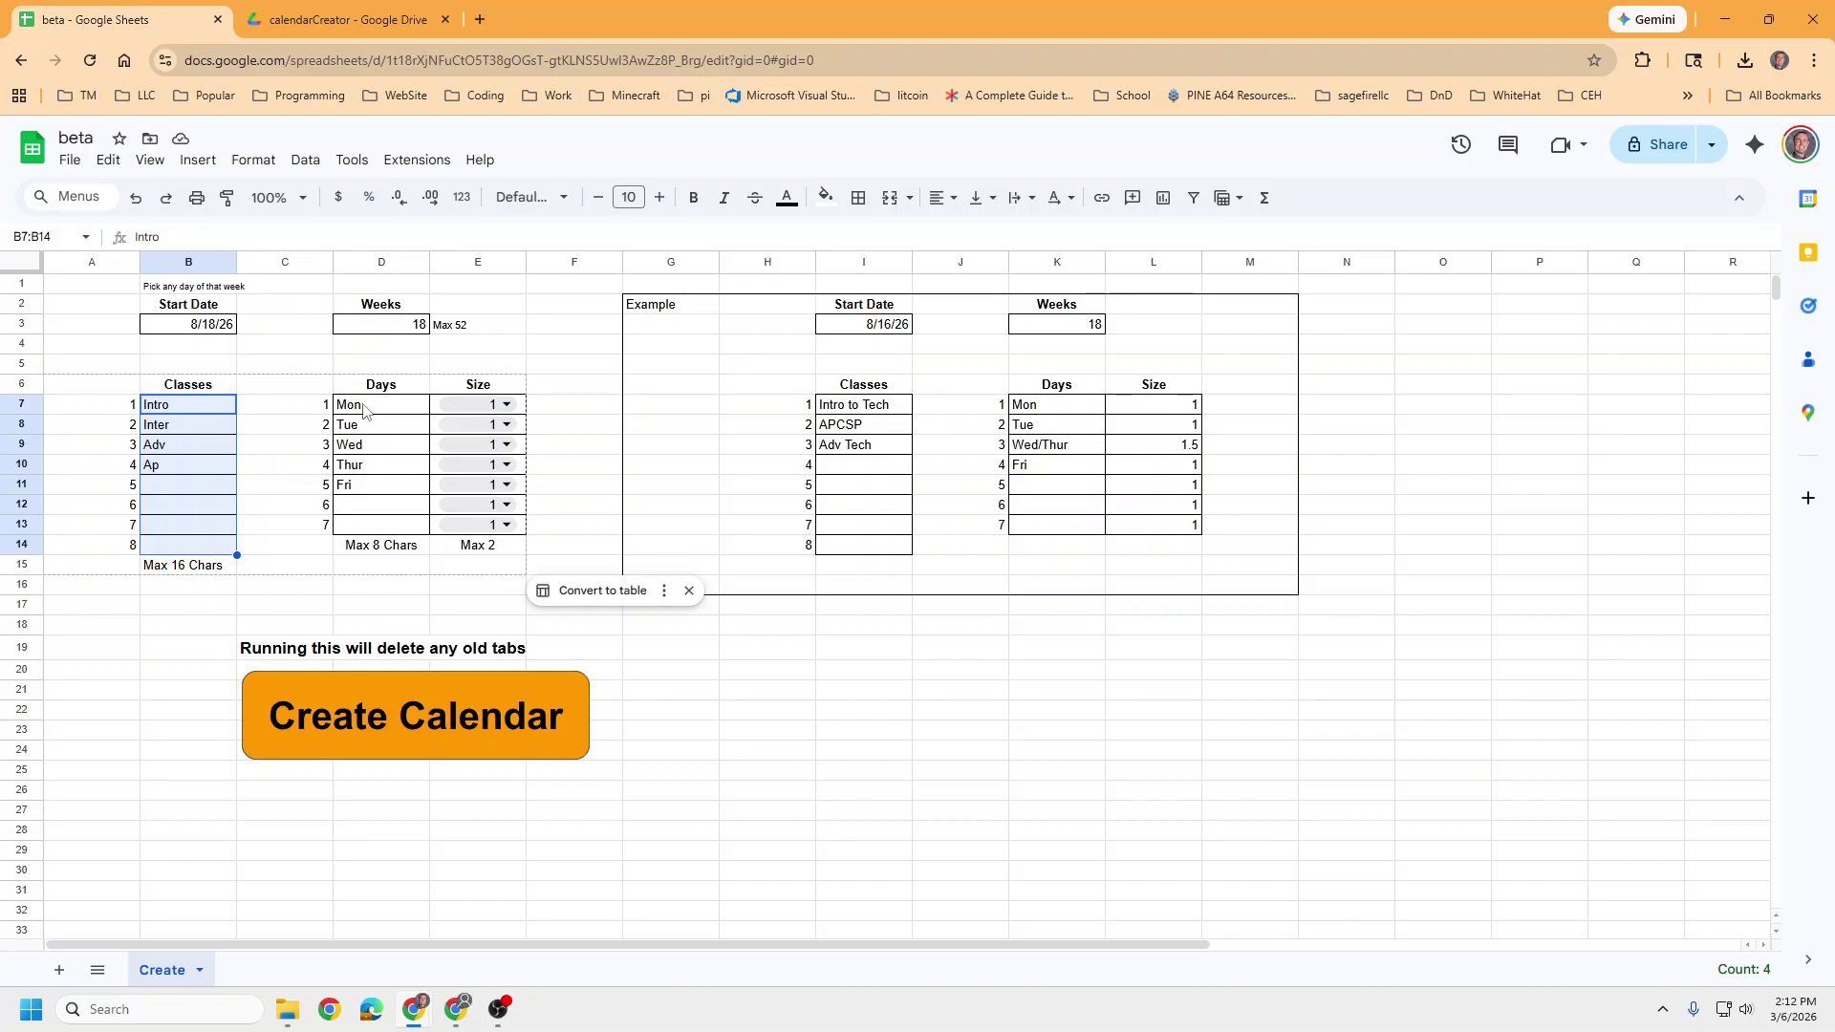
pyautogui.moveTo(368, 406); pyautogui.dragTo(375, 526)
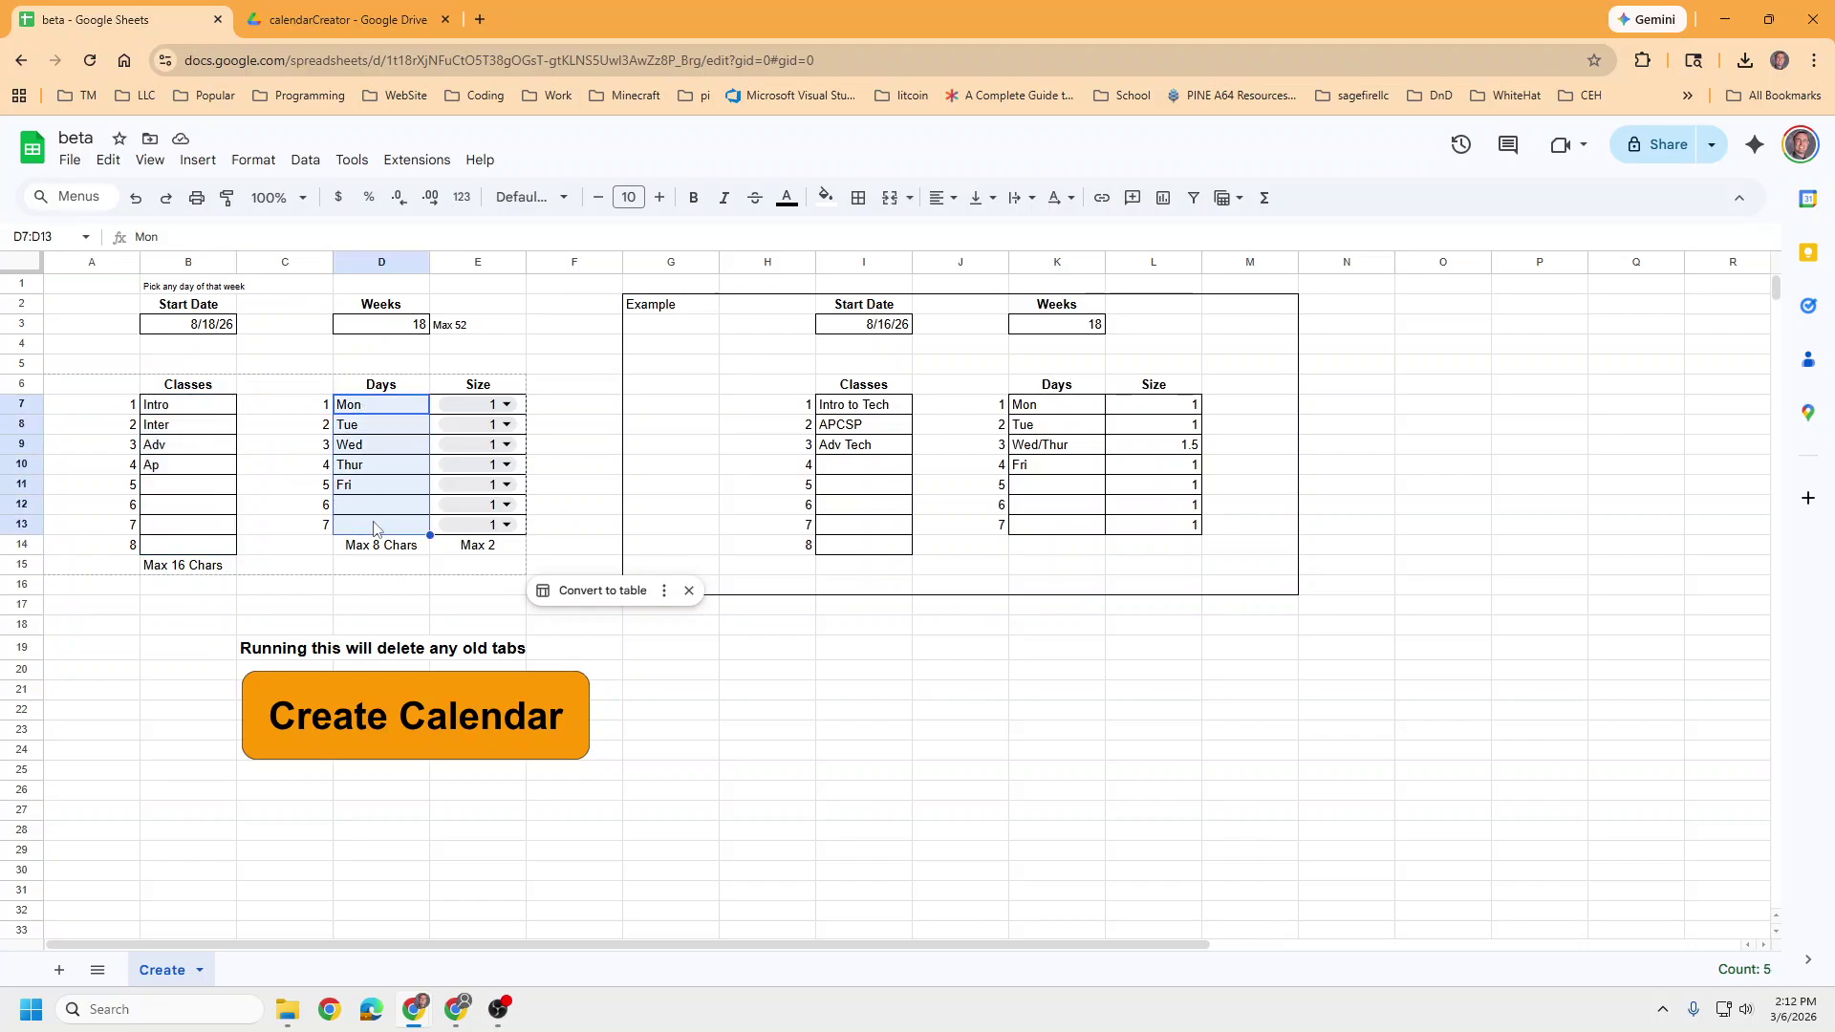
pyautogui.click(201, 565)
pyautogui.click(355, 547)
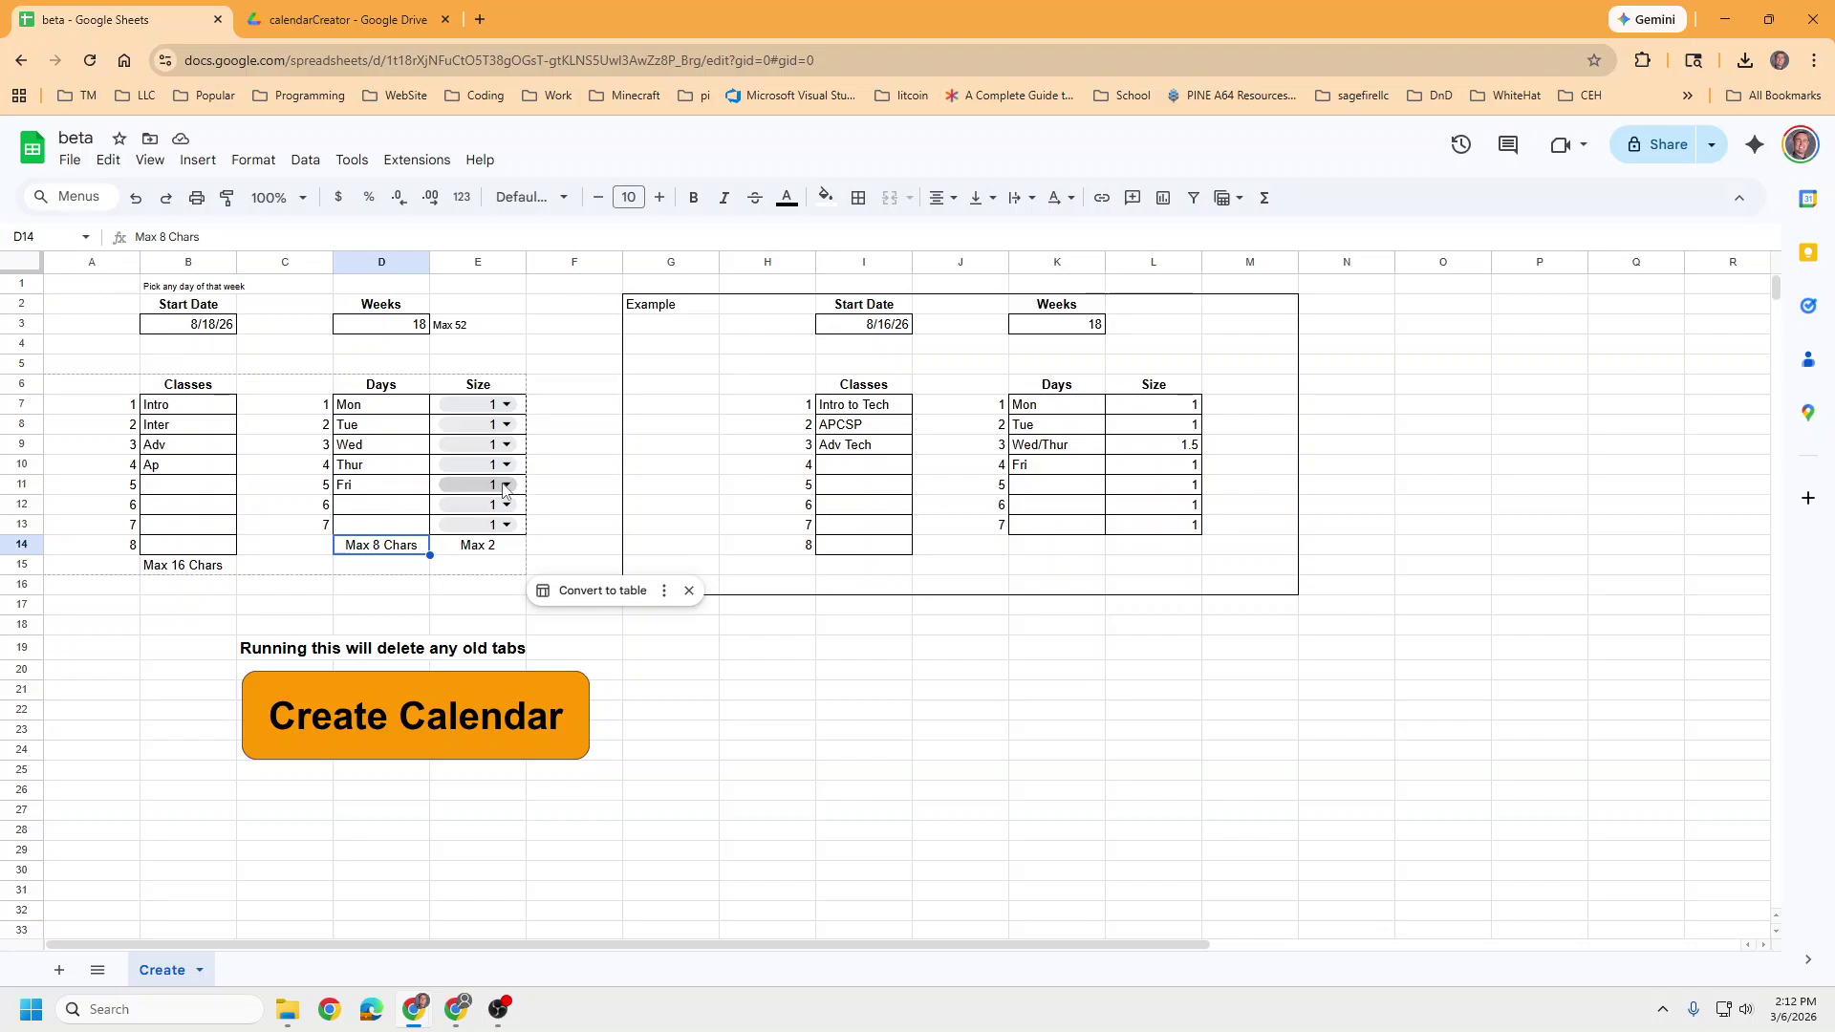
# Step: Set the size of the Mon column to 2 and generate the calendar
pyautogui.click(501, 404)
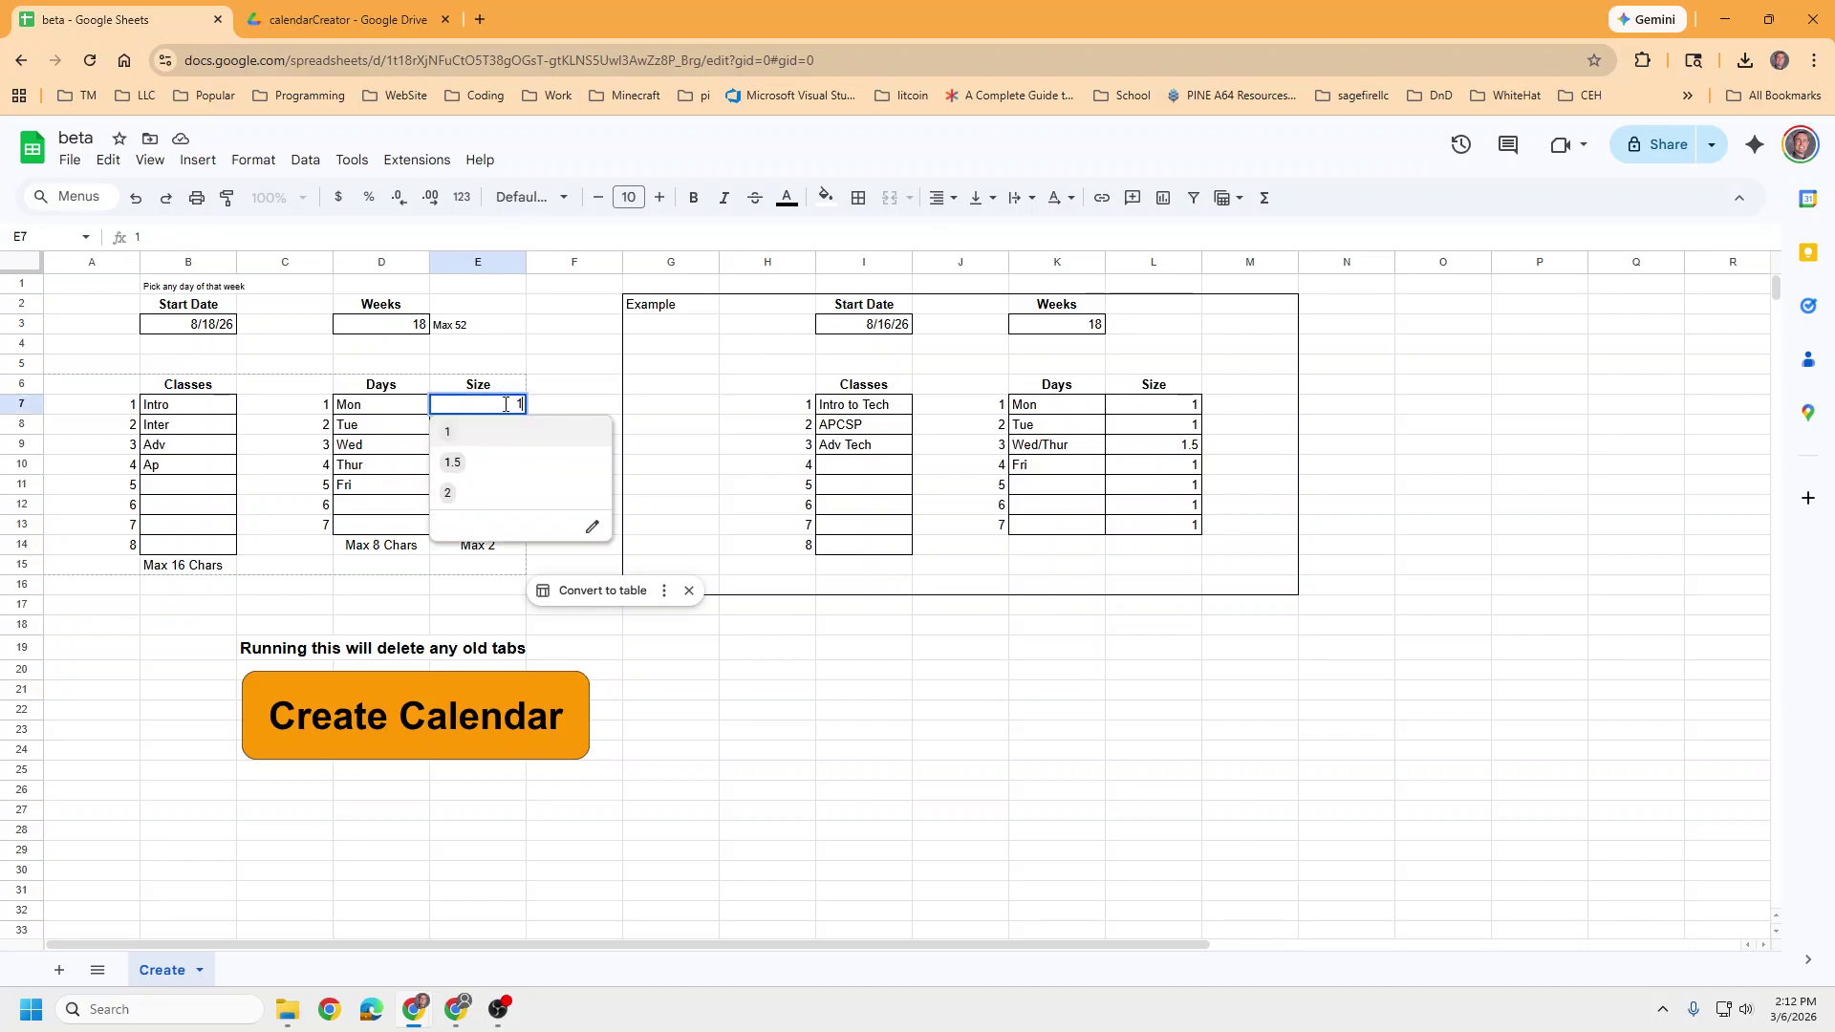
pyautogui.click(494, 489)
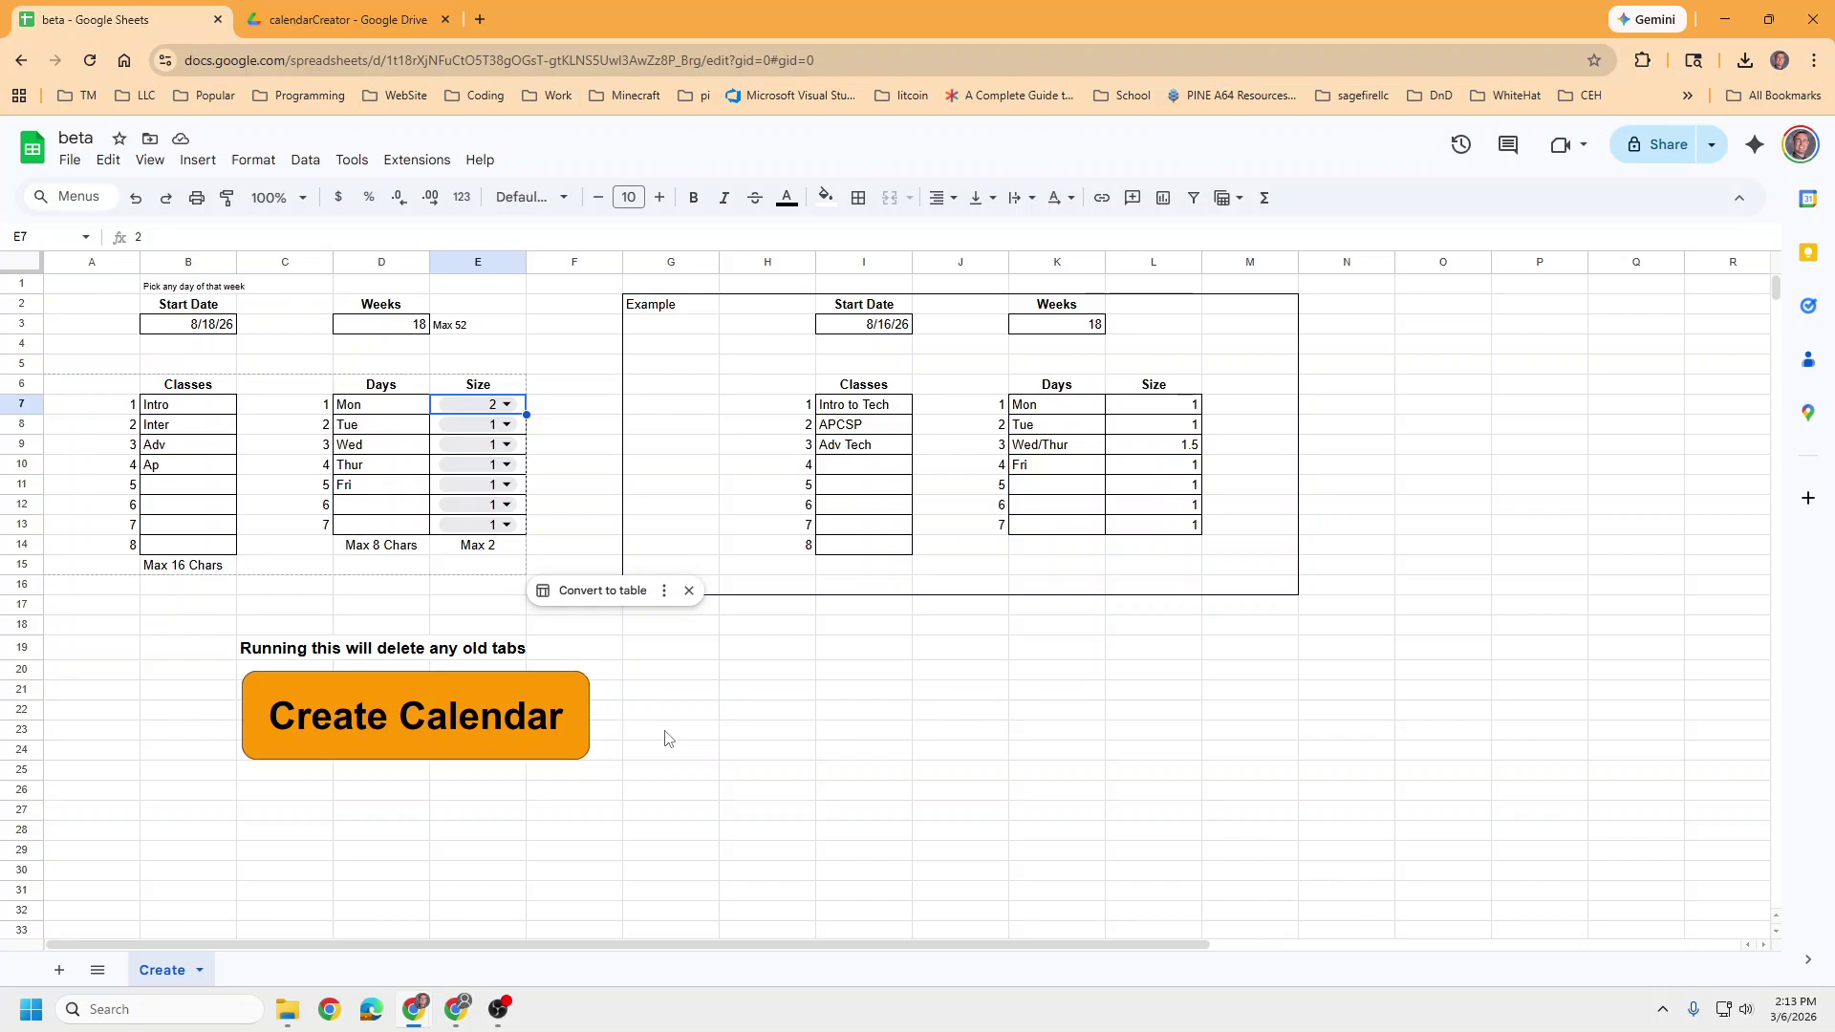
pyautogui.click(480, 711)
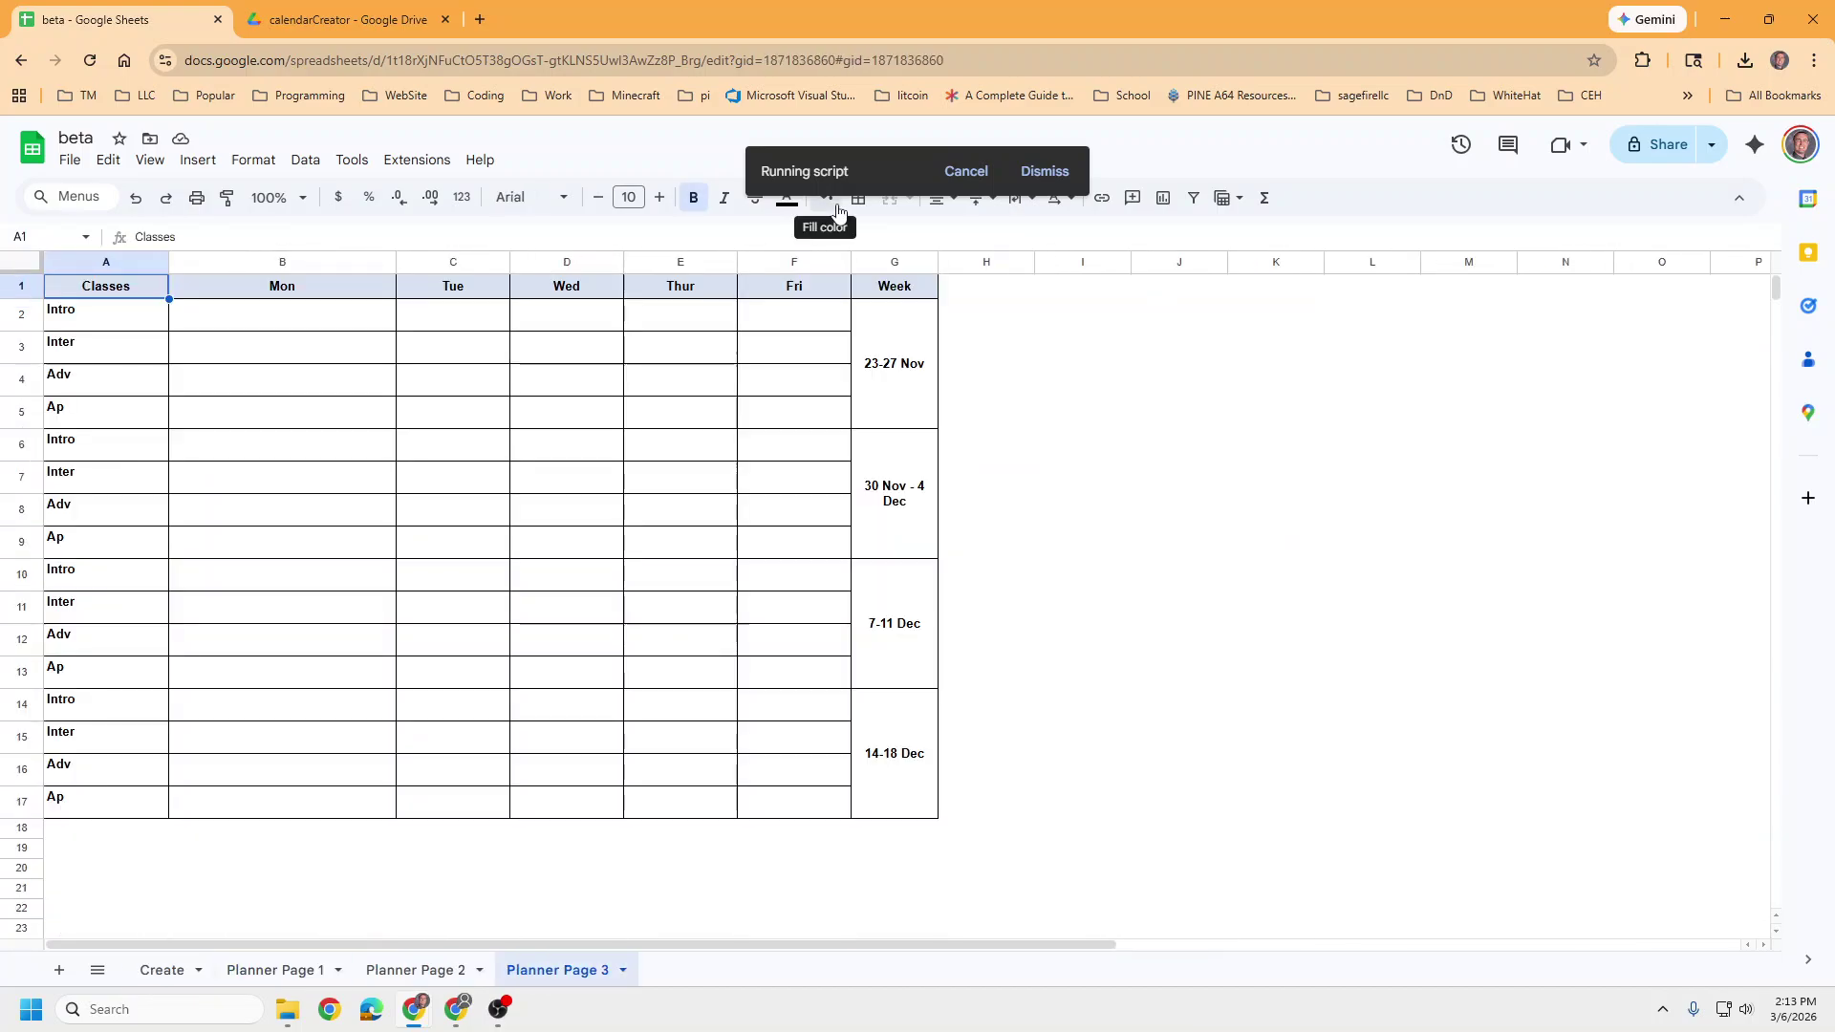
# Step: Open Planner Page 1 and examine the border line styles available for the 17-21 Aug block
pyautogui.click(294, 969)
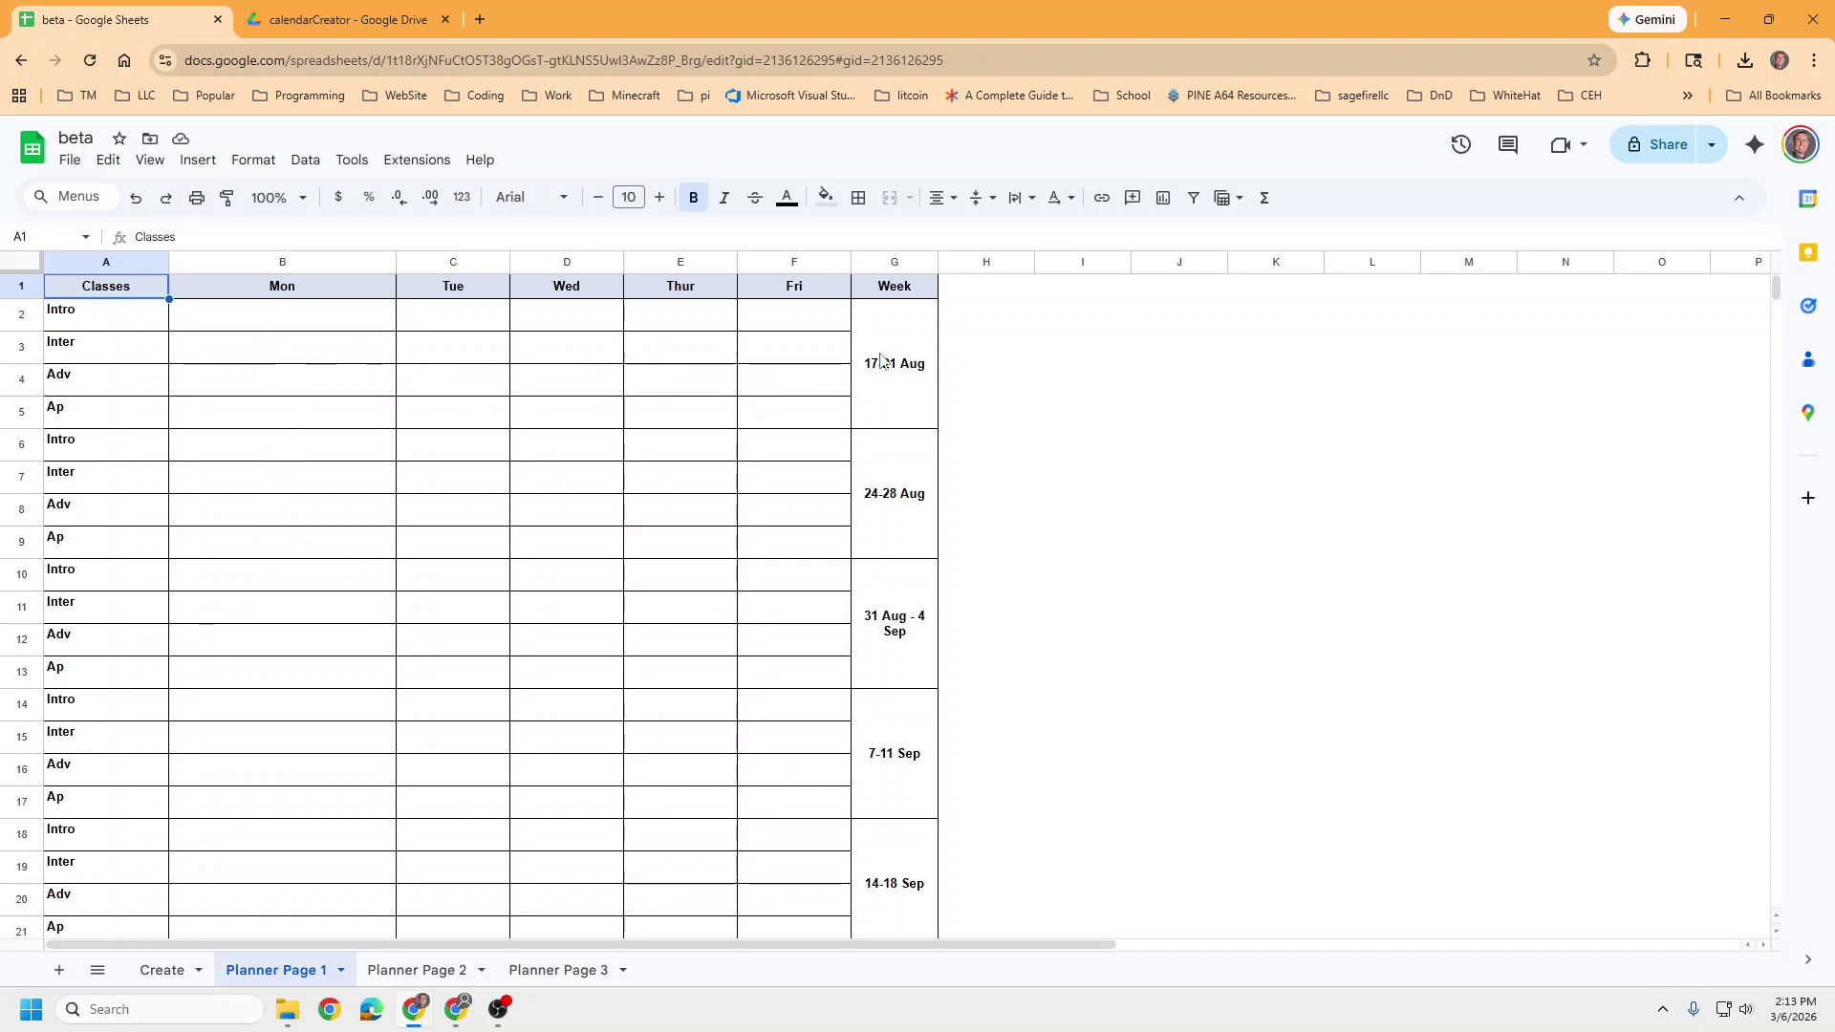
pyautogui.moveTo(880, 403); pyautogui.dragTo(143, 363)
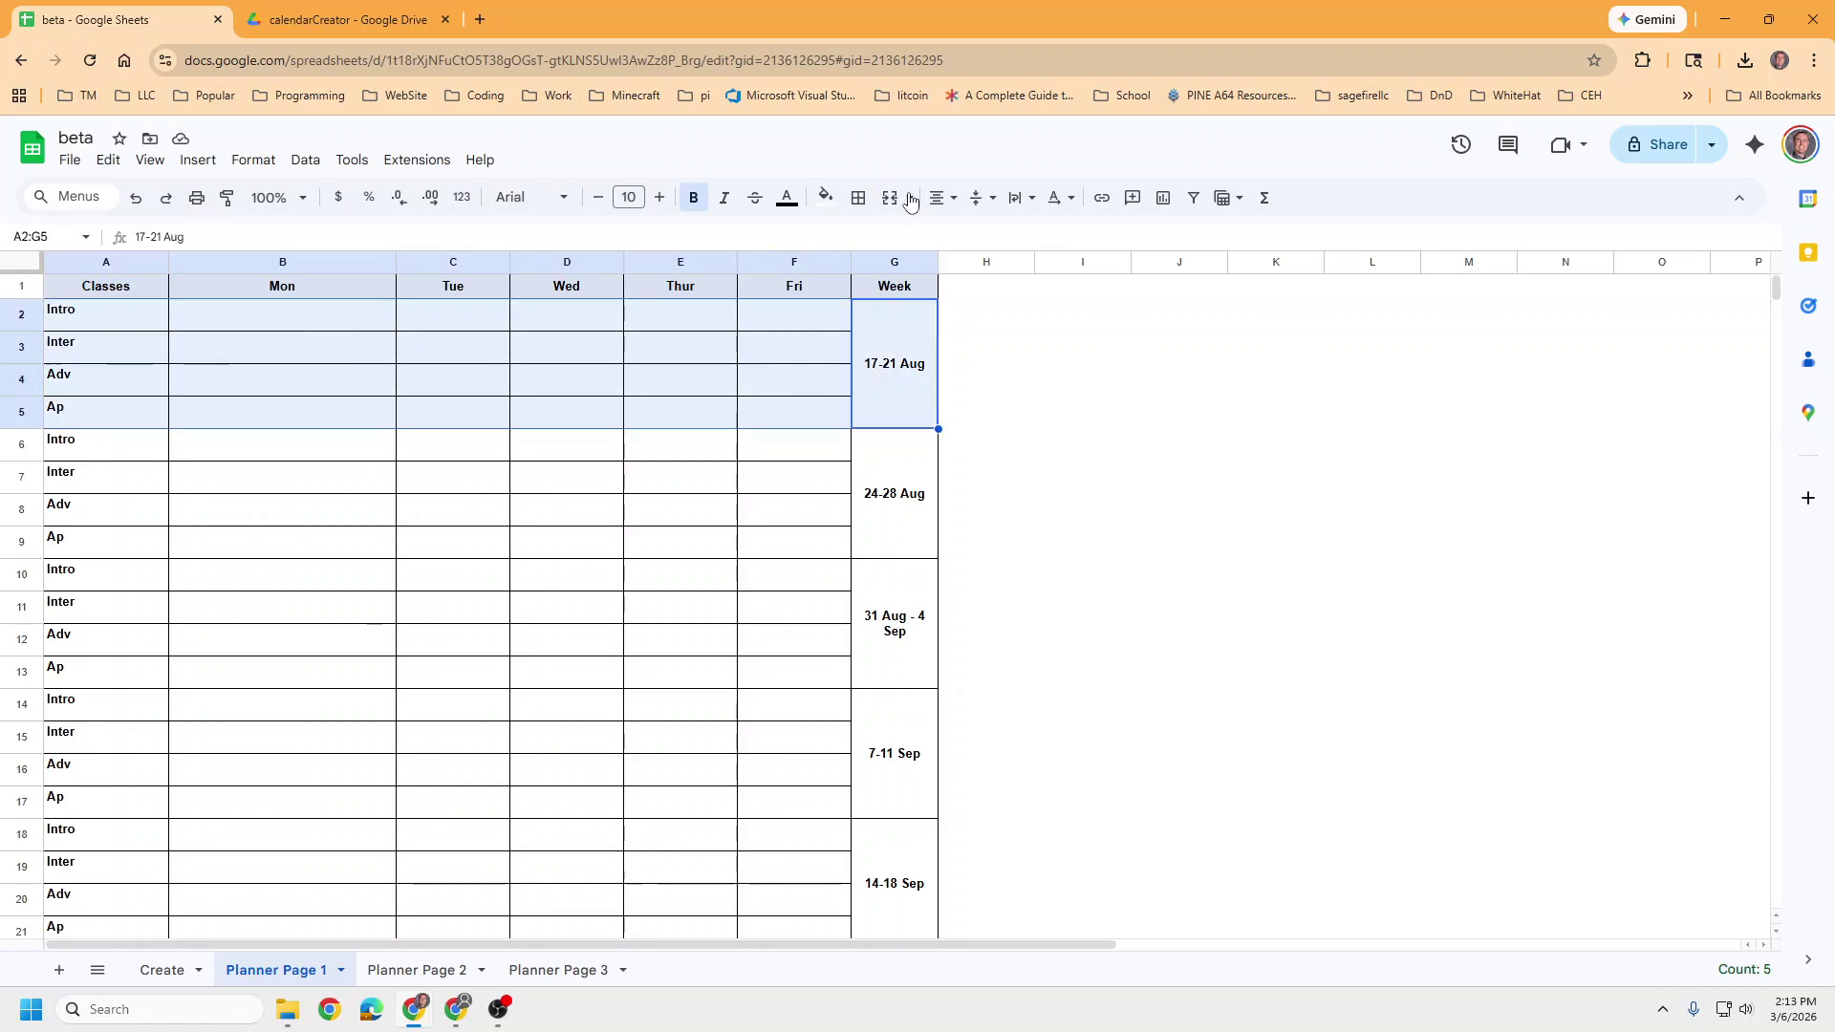
pyautogui.click(858, 197)
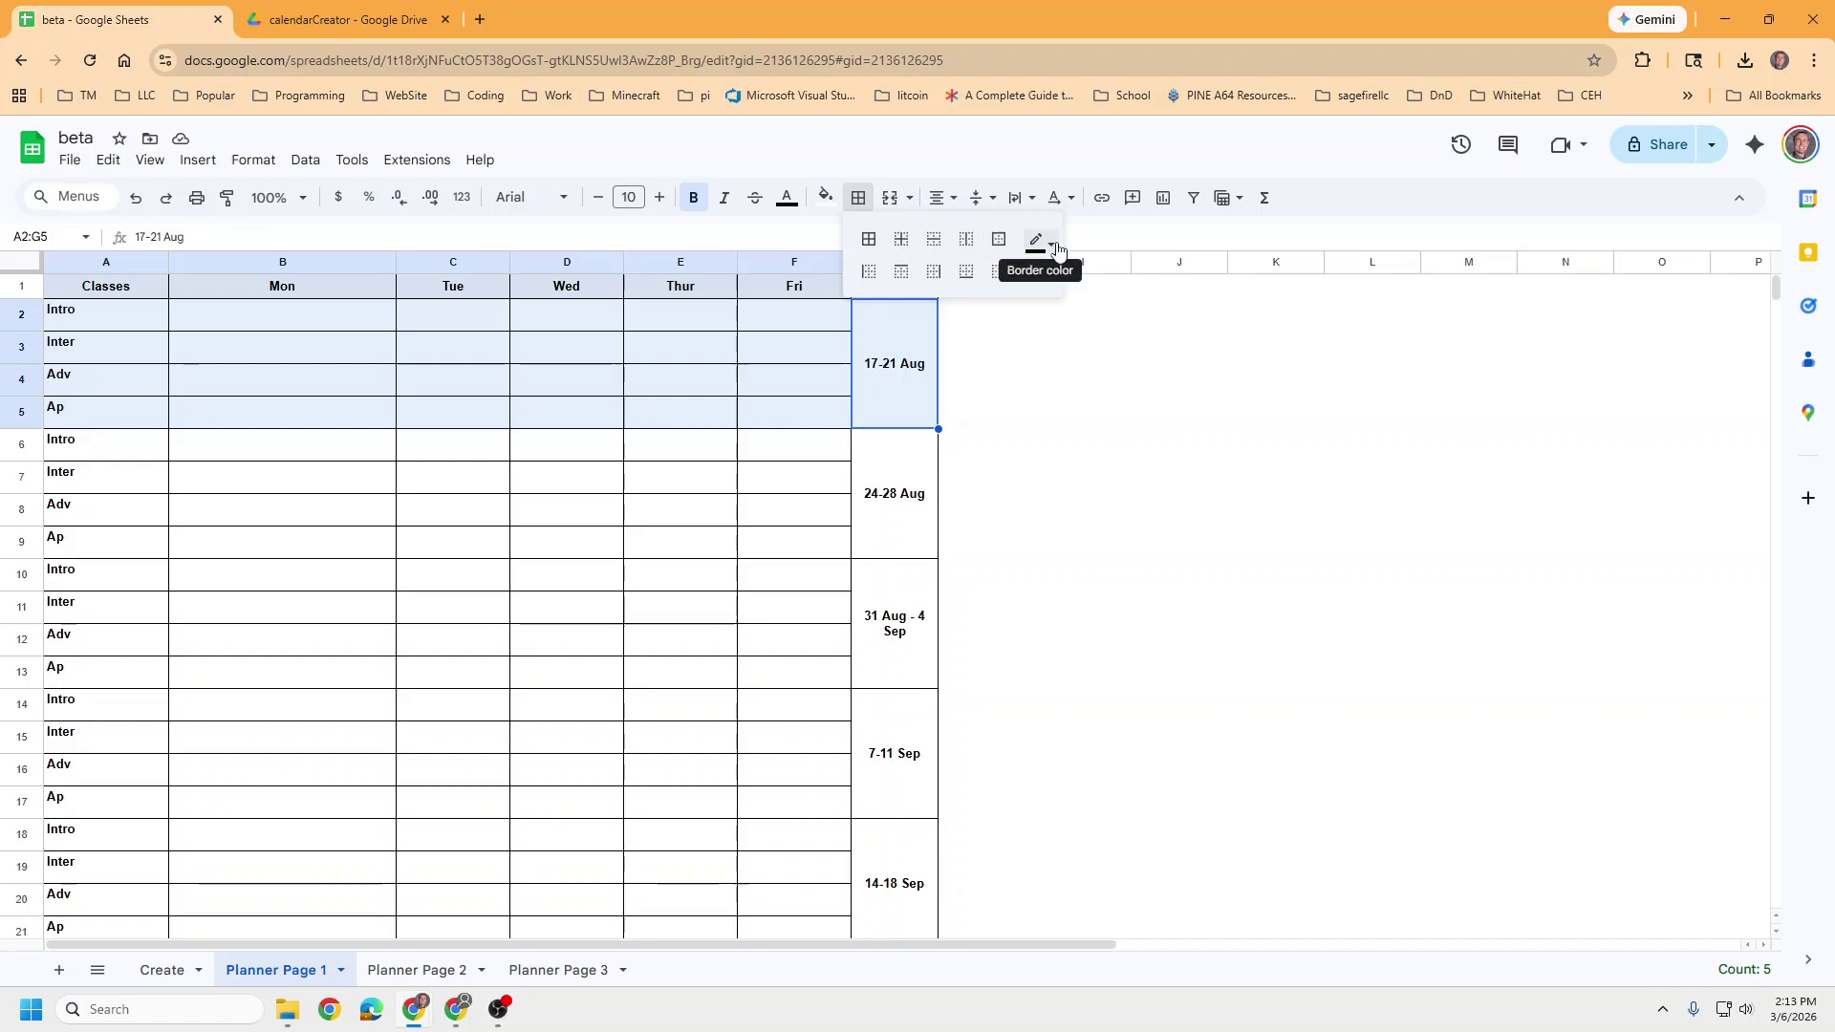
pyautogui.click(1041, 269)
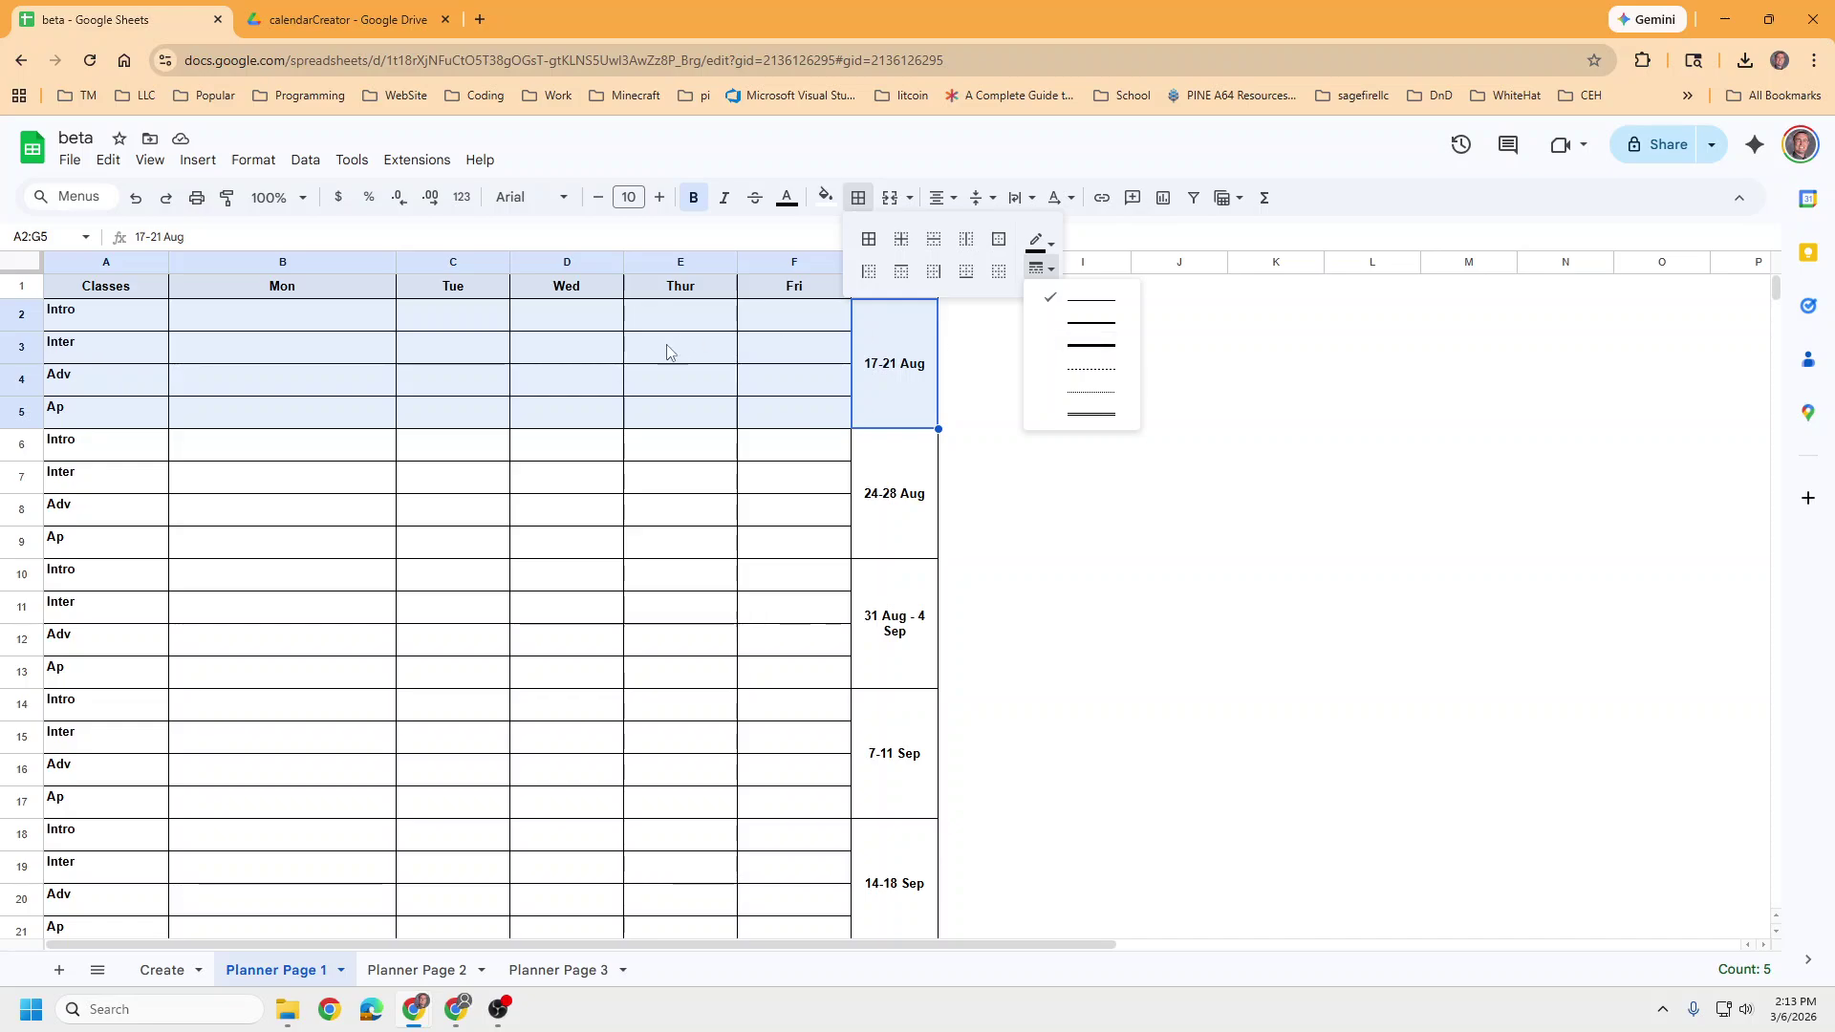
pyautogui.click(573, 482)
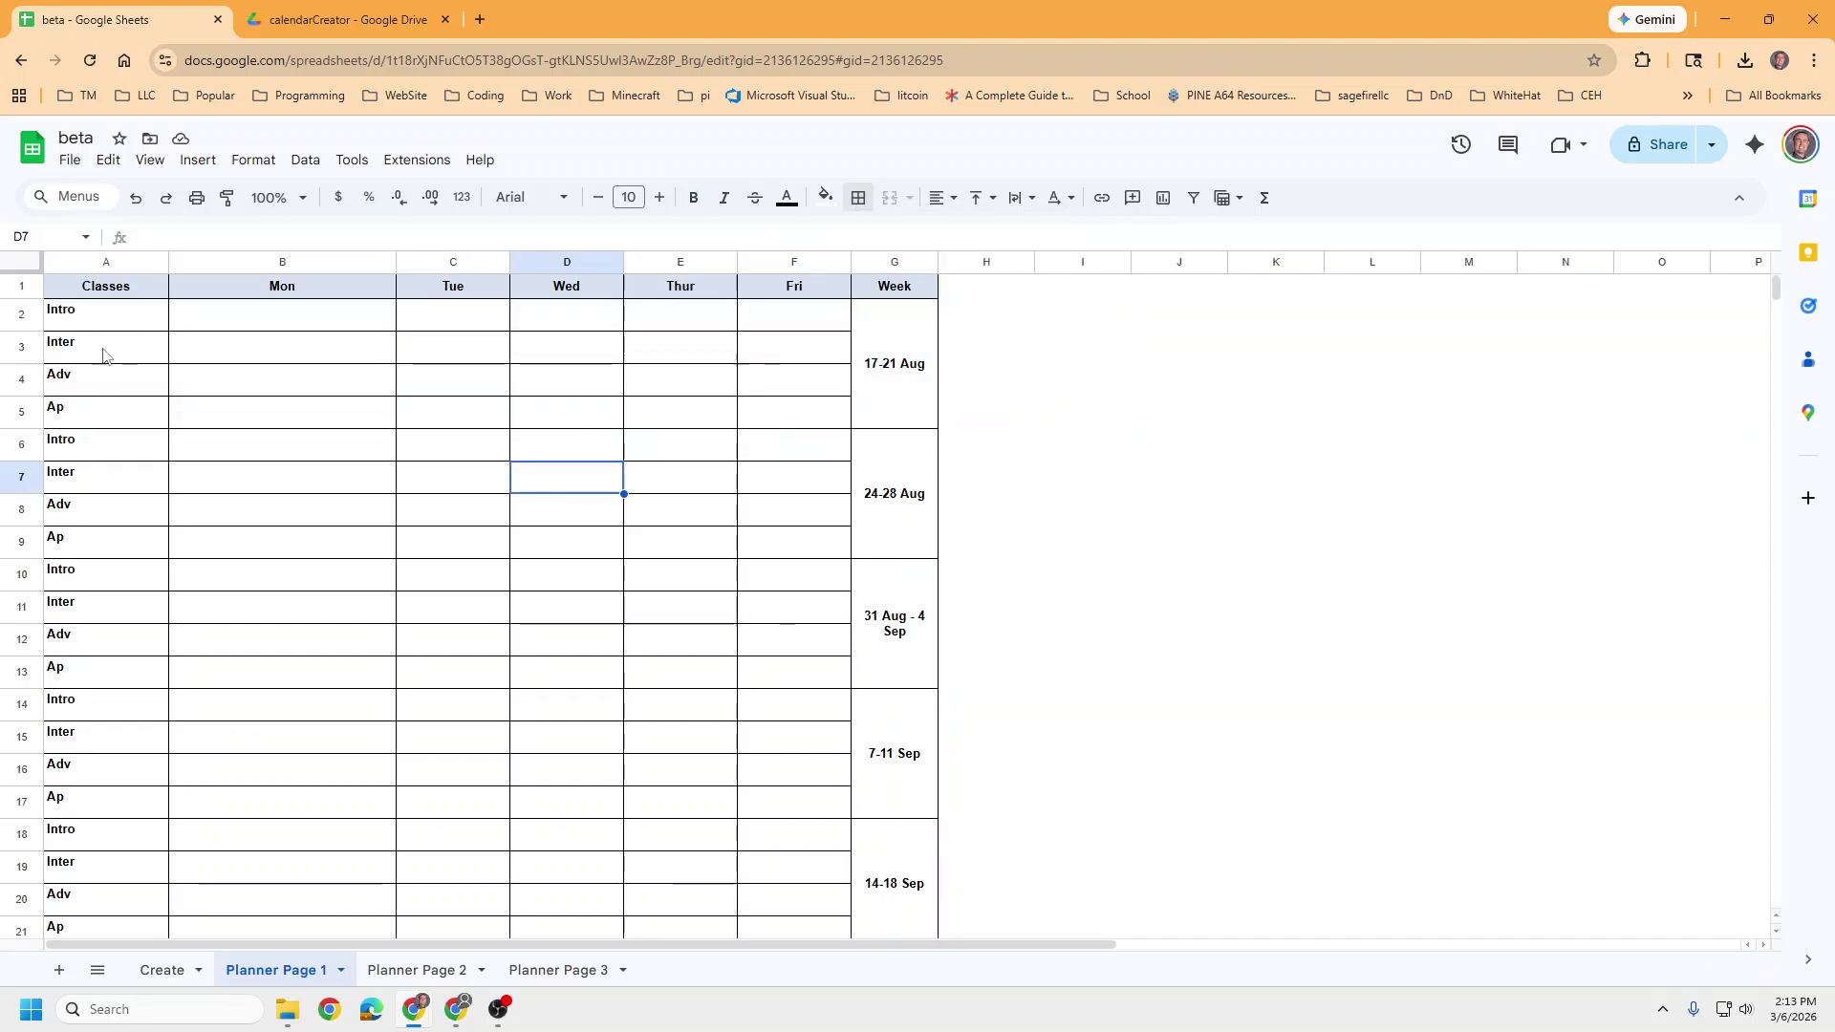
pyautogui.moveTo(113, 315); pyautogui.dragTo(889, 409)
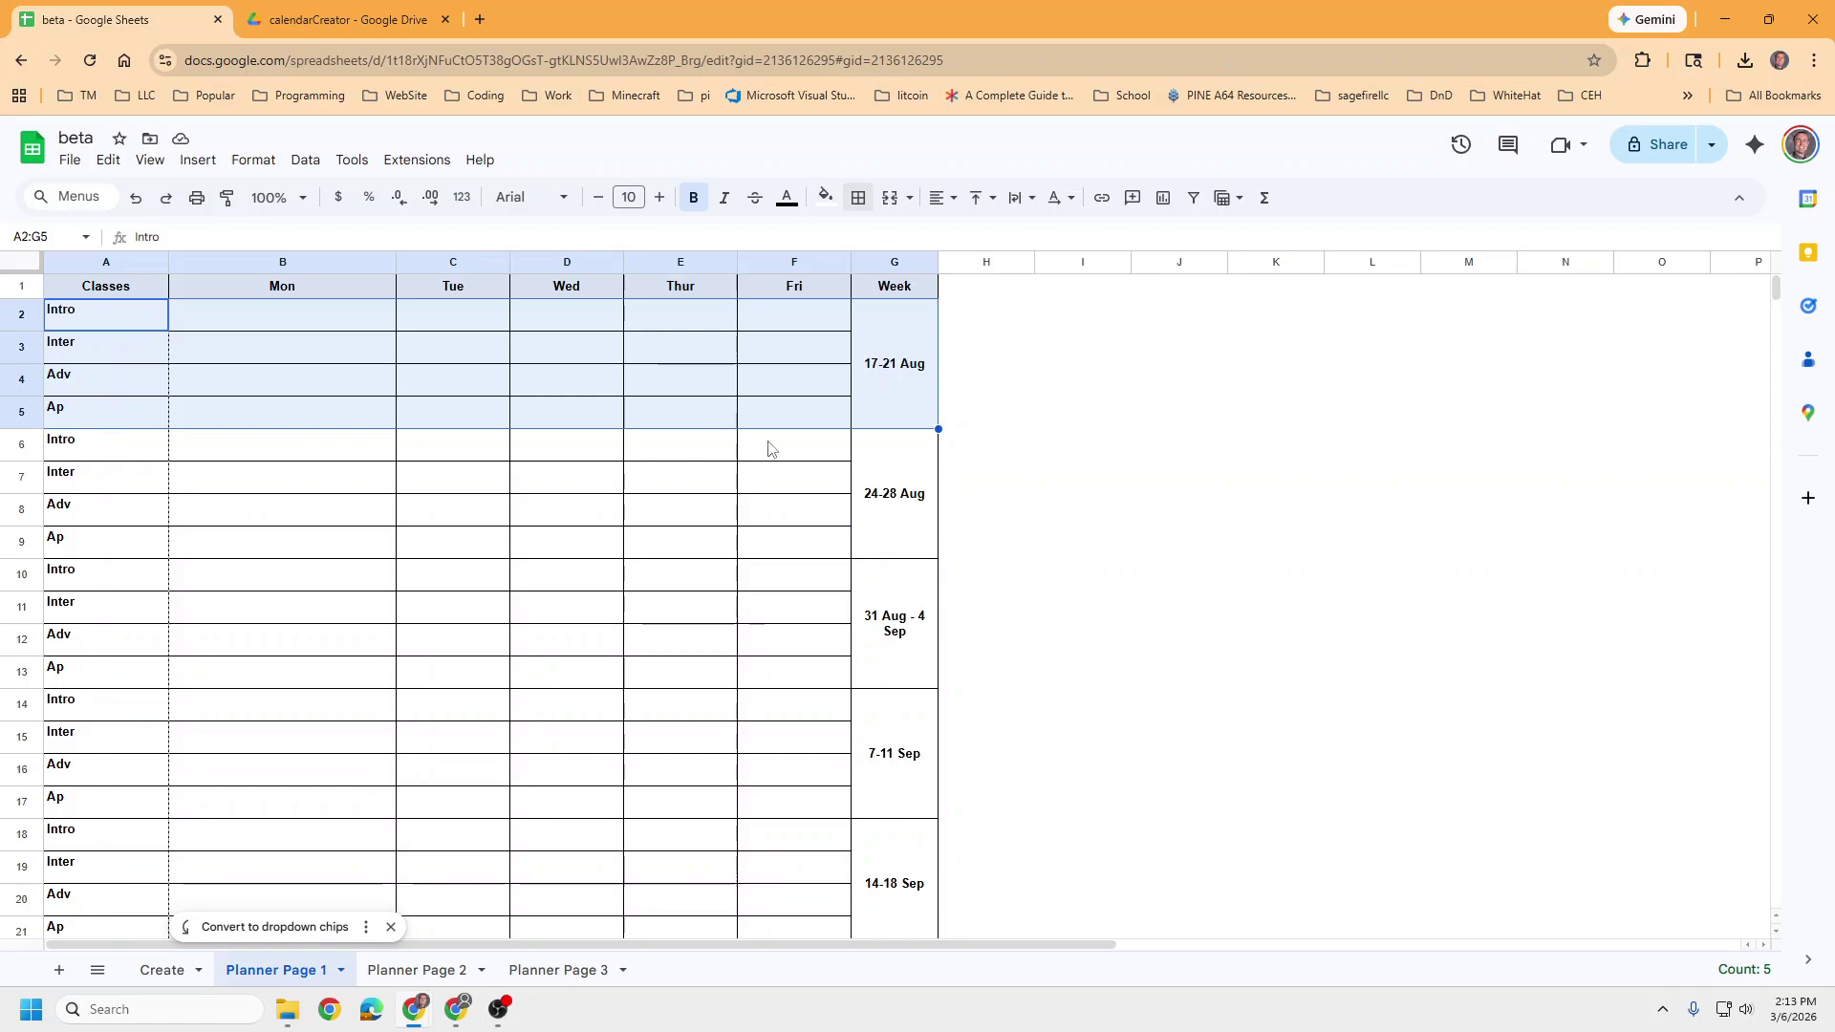
pyautogui.click(903, 466)
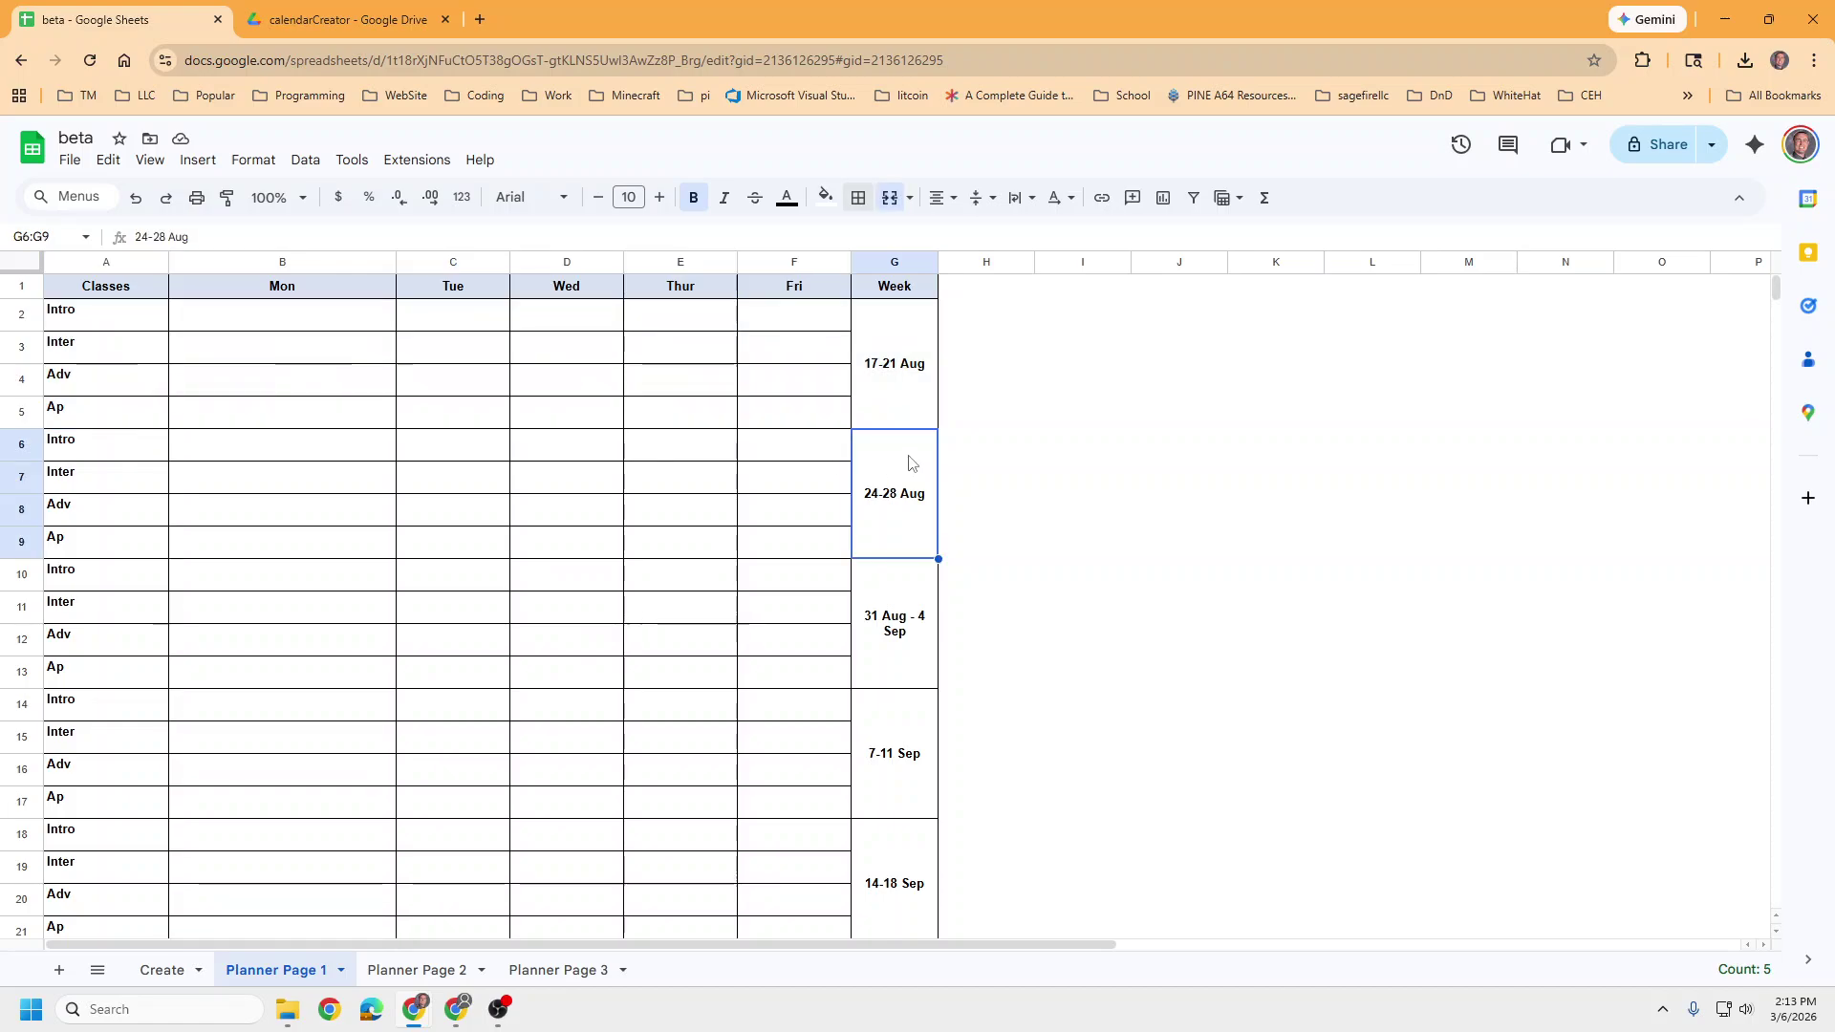
pyautogui.click(256, 325)
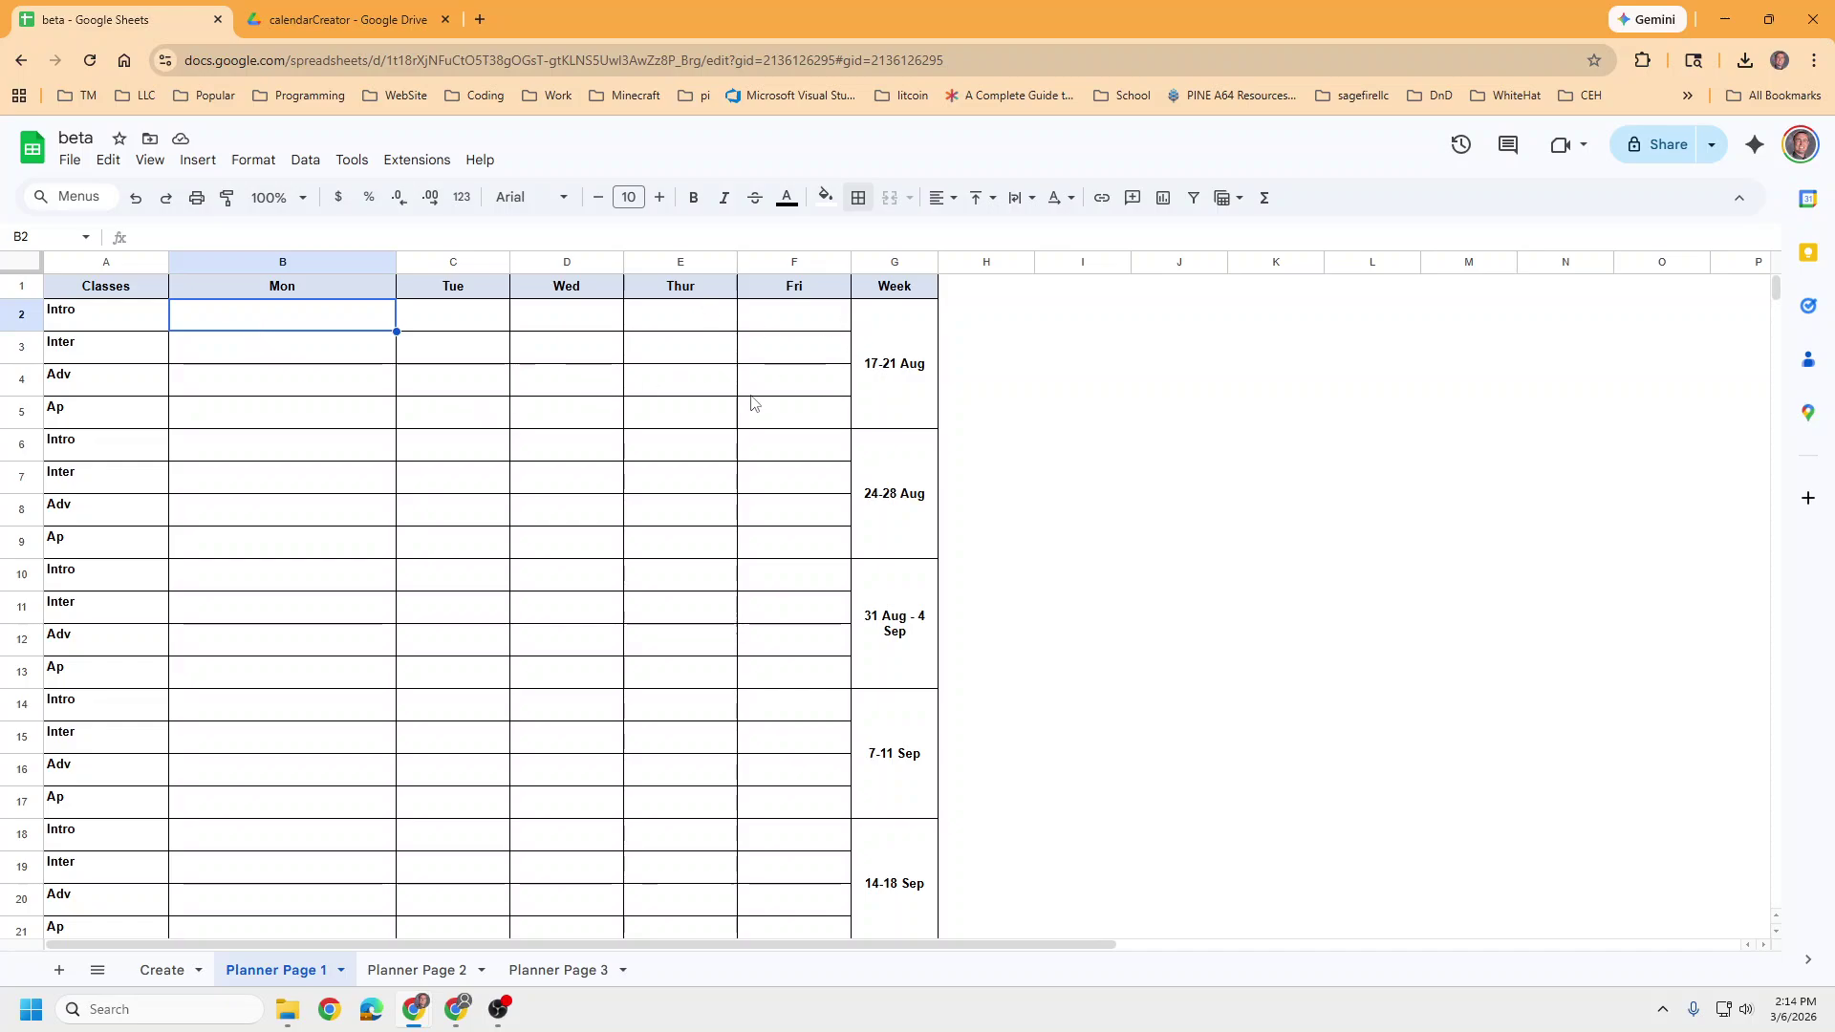
# Step: Merge the four Friday cells of the 17-21 Aug week and enter "No School" in the merged cell
pyautogui.moveTo(778, 315); pyautogui.dragTo(791, 413)
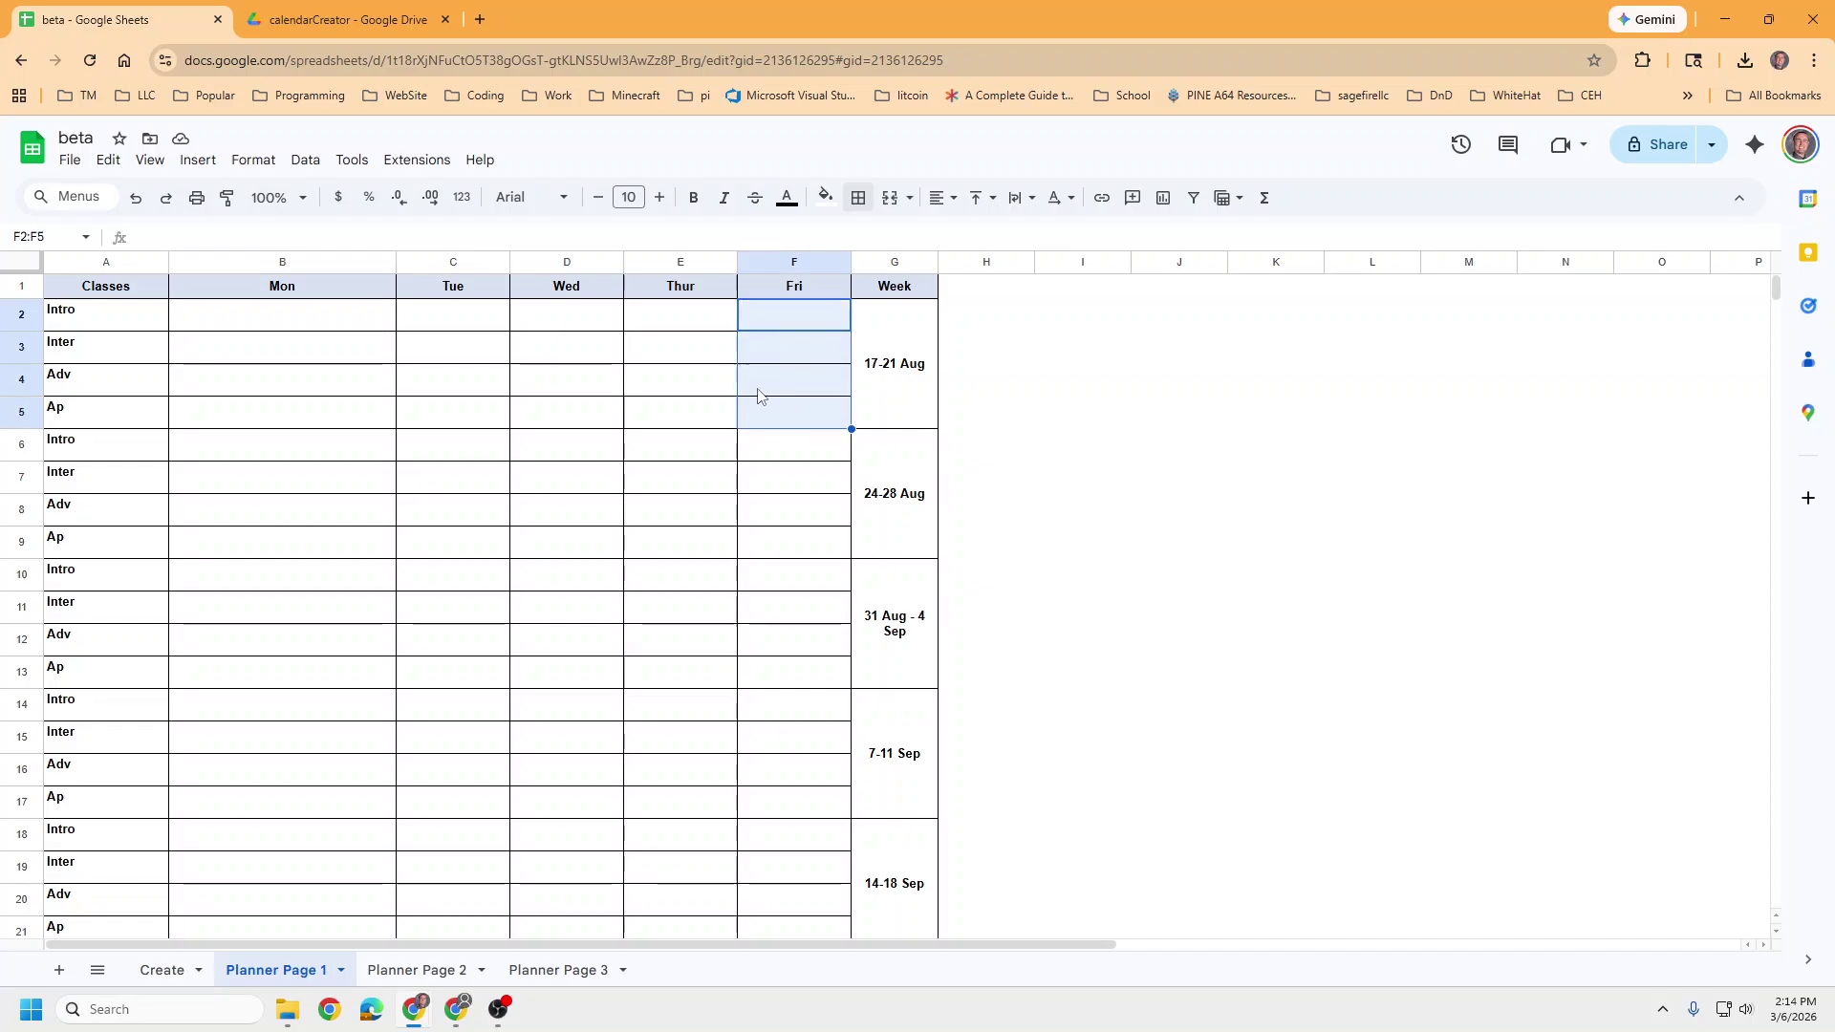
pyautogui.click(890, 197)
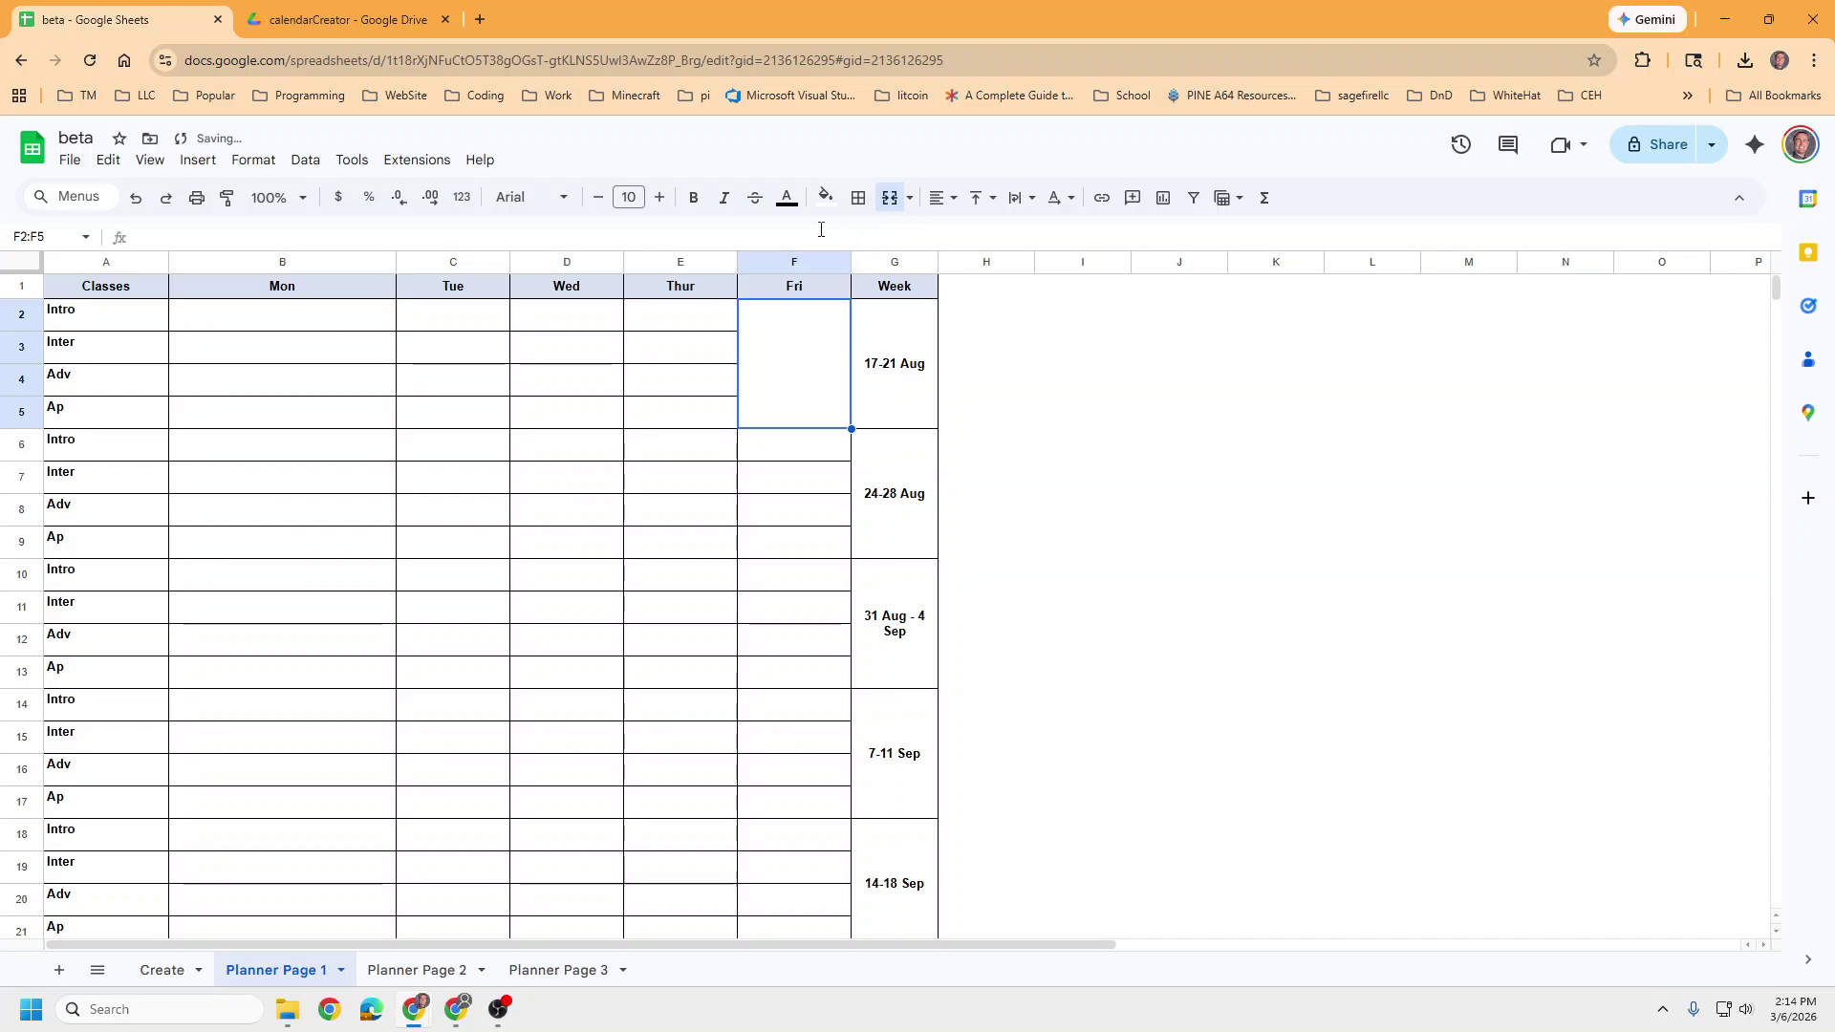
pyautogui.write('No')
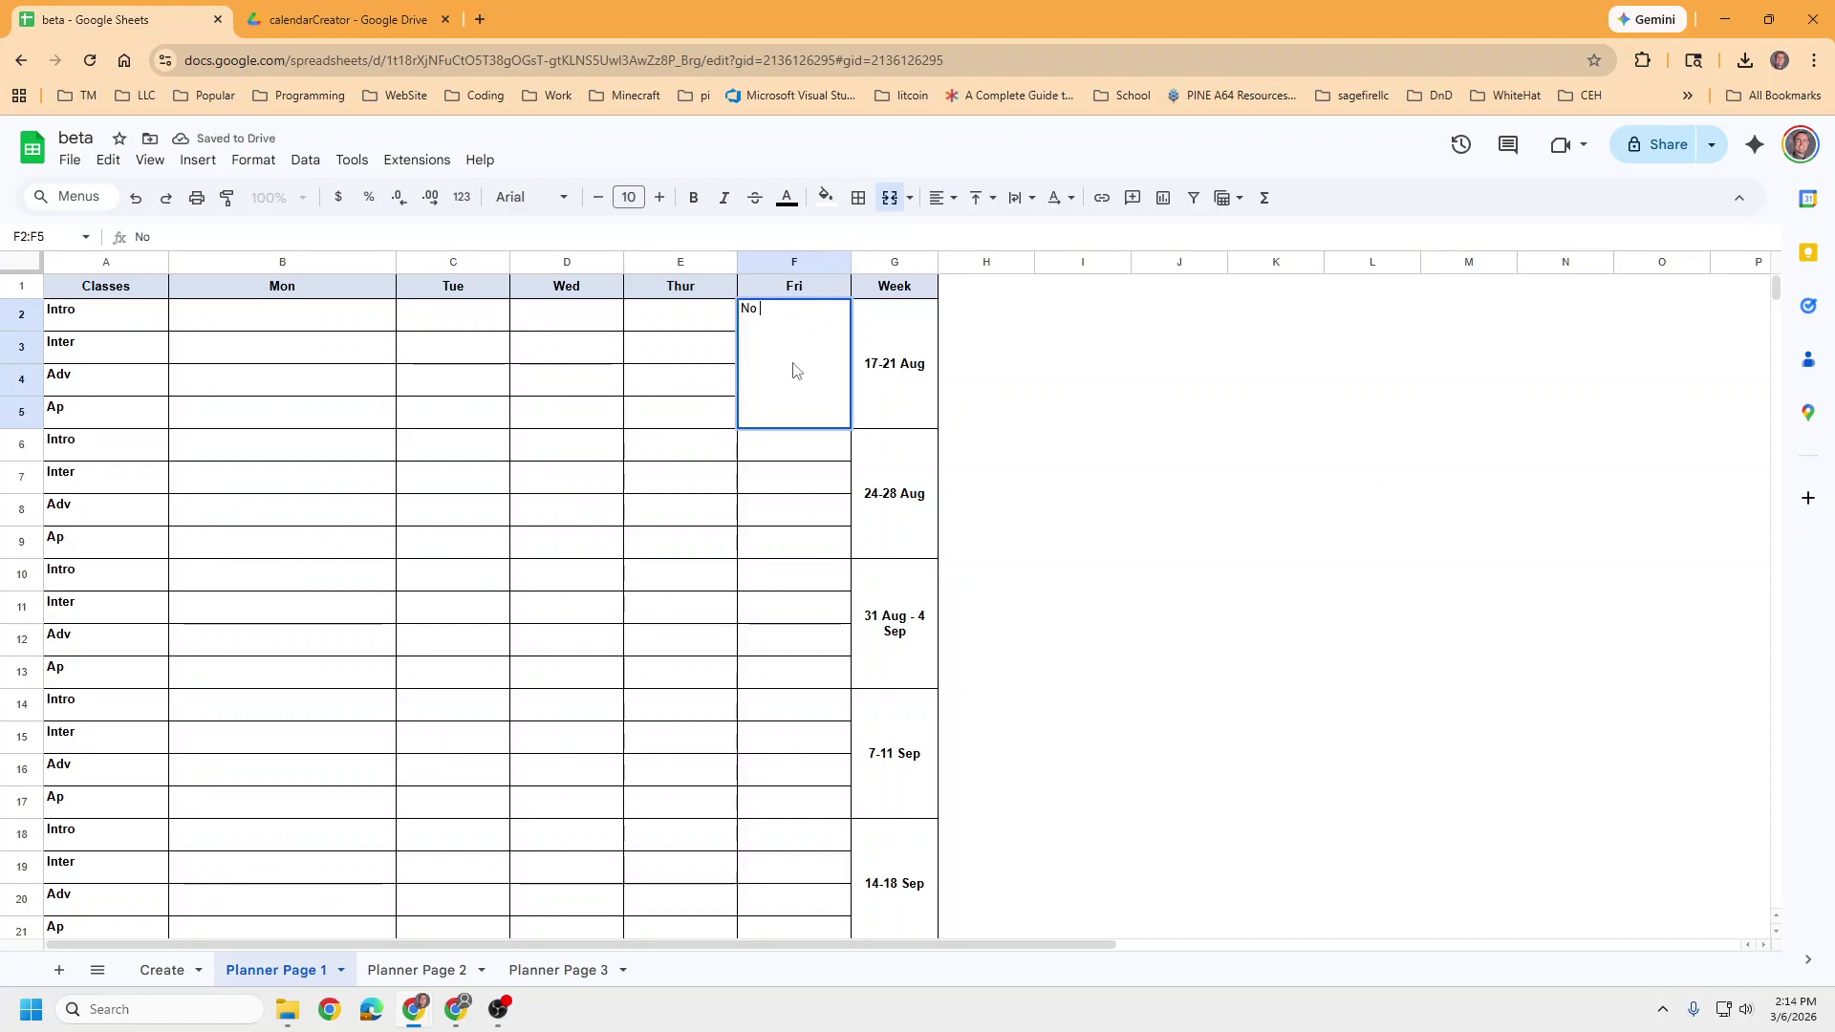
pyautogui.write(' School')
pyautogui.click(679, 477)
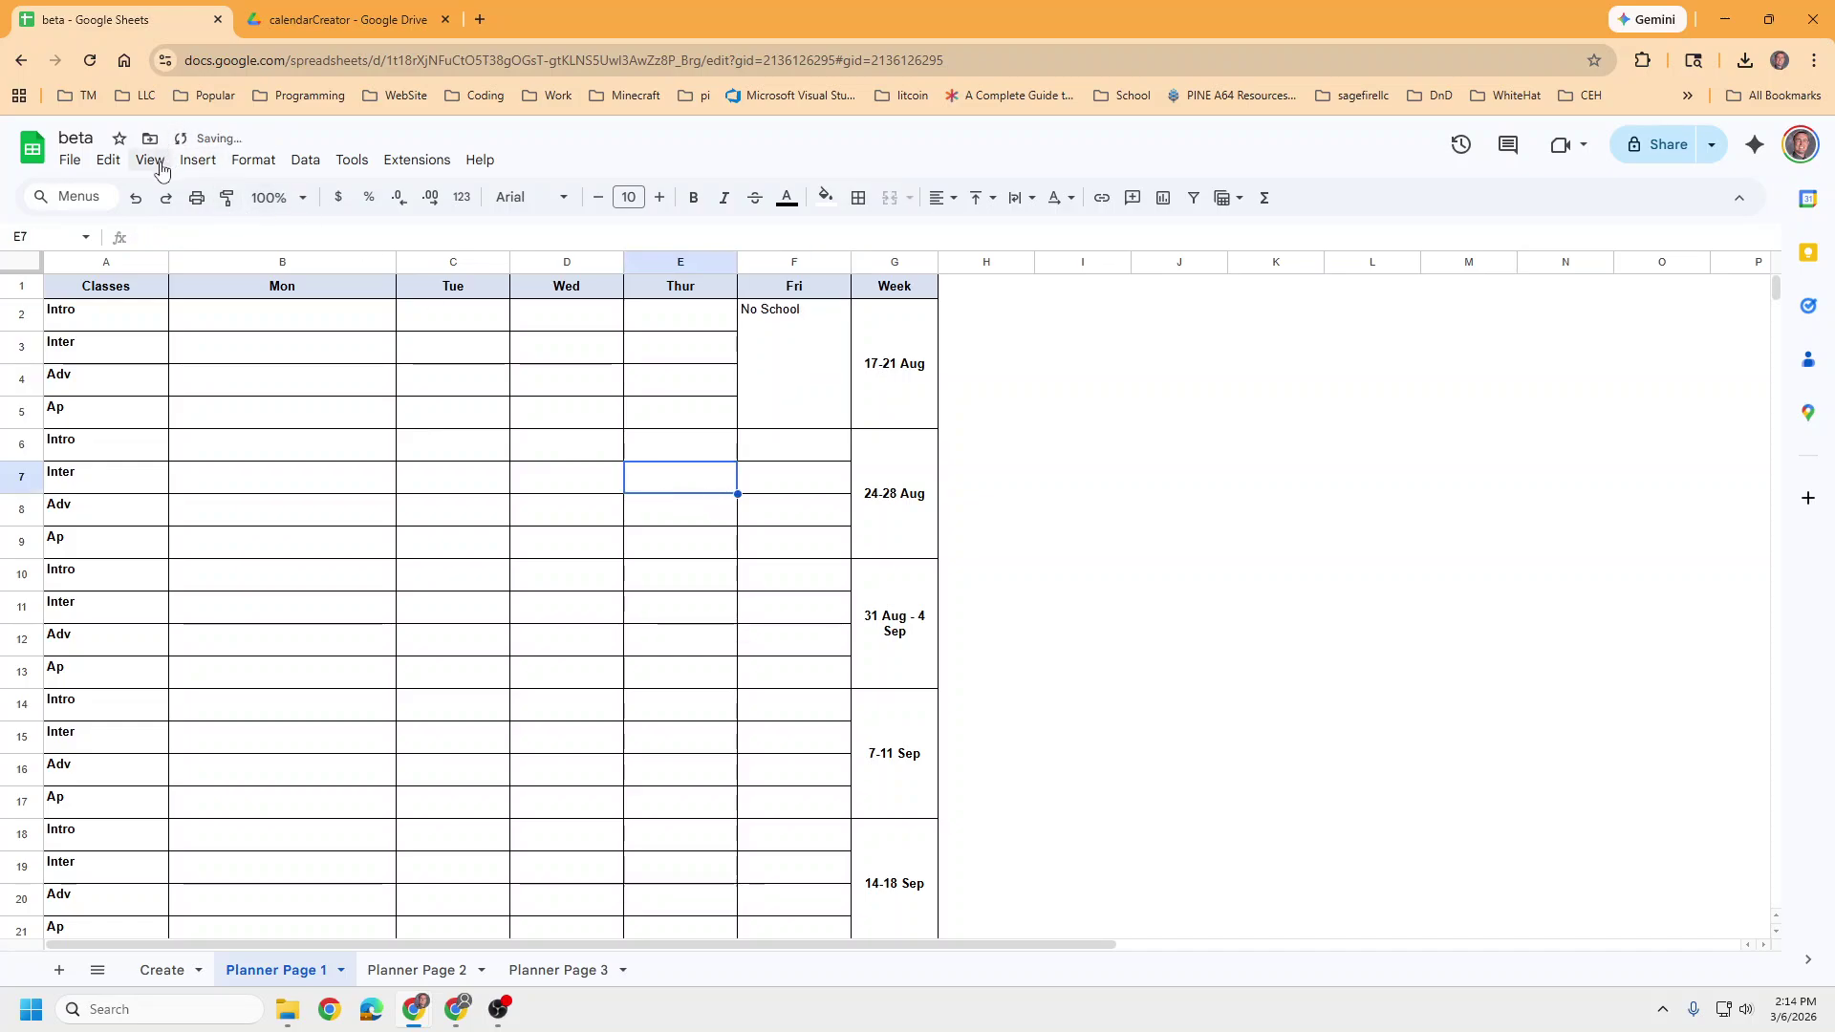
# Step: Open the print settings for Planner Page 1 and compare the landscape preview with portrait, leaving portrait selected
pyautogui.scroll(-2, 626, 688)
pyautogui.scroll(2, 602, 684)
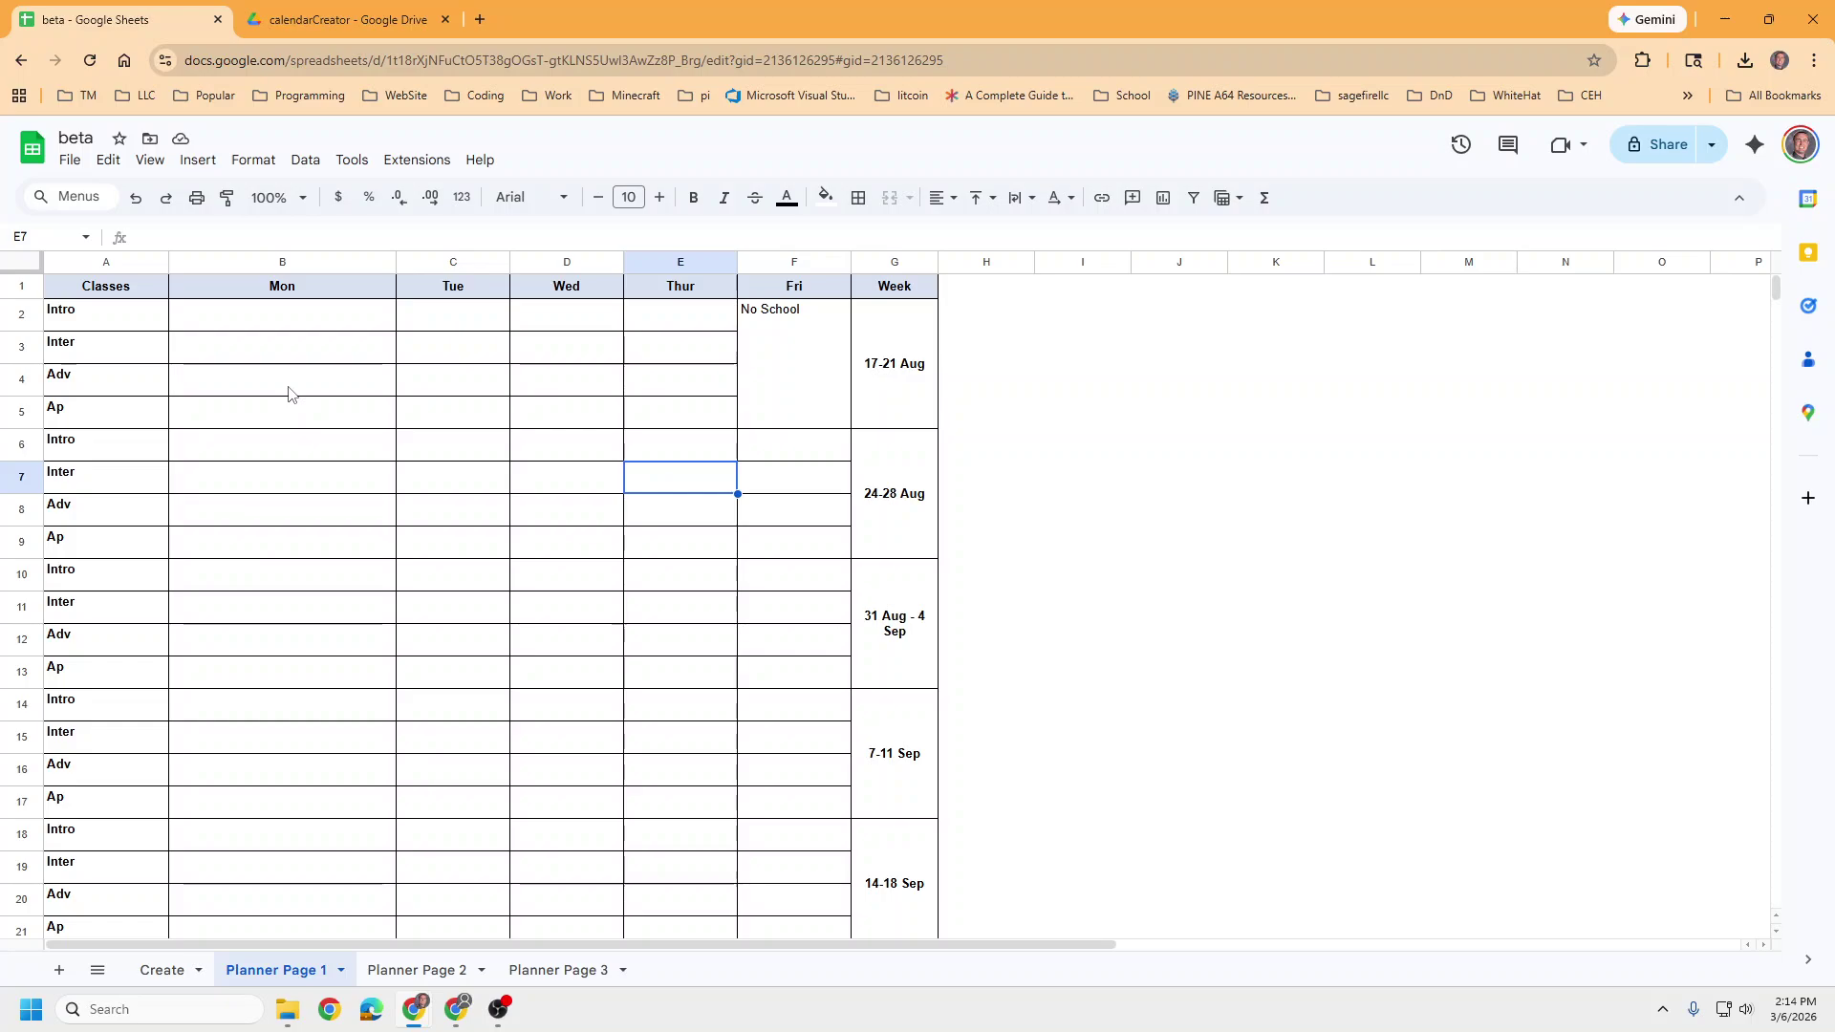
pyautogui.click(196, 197)
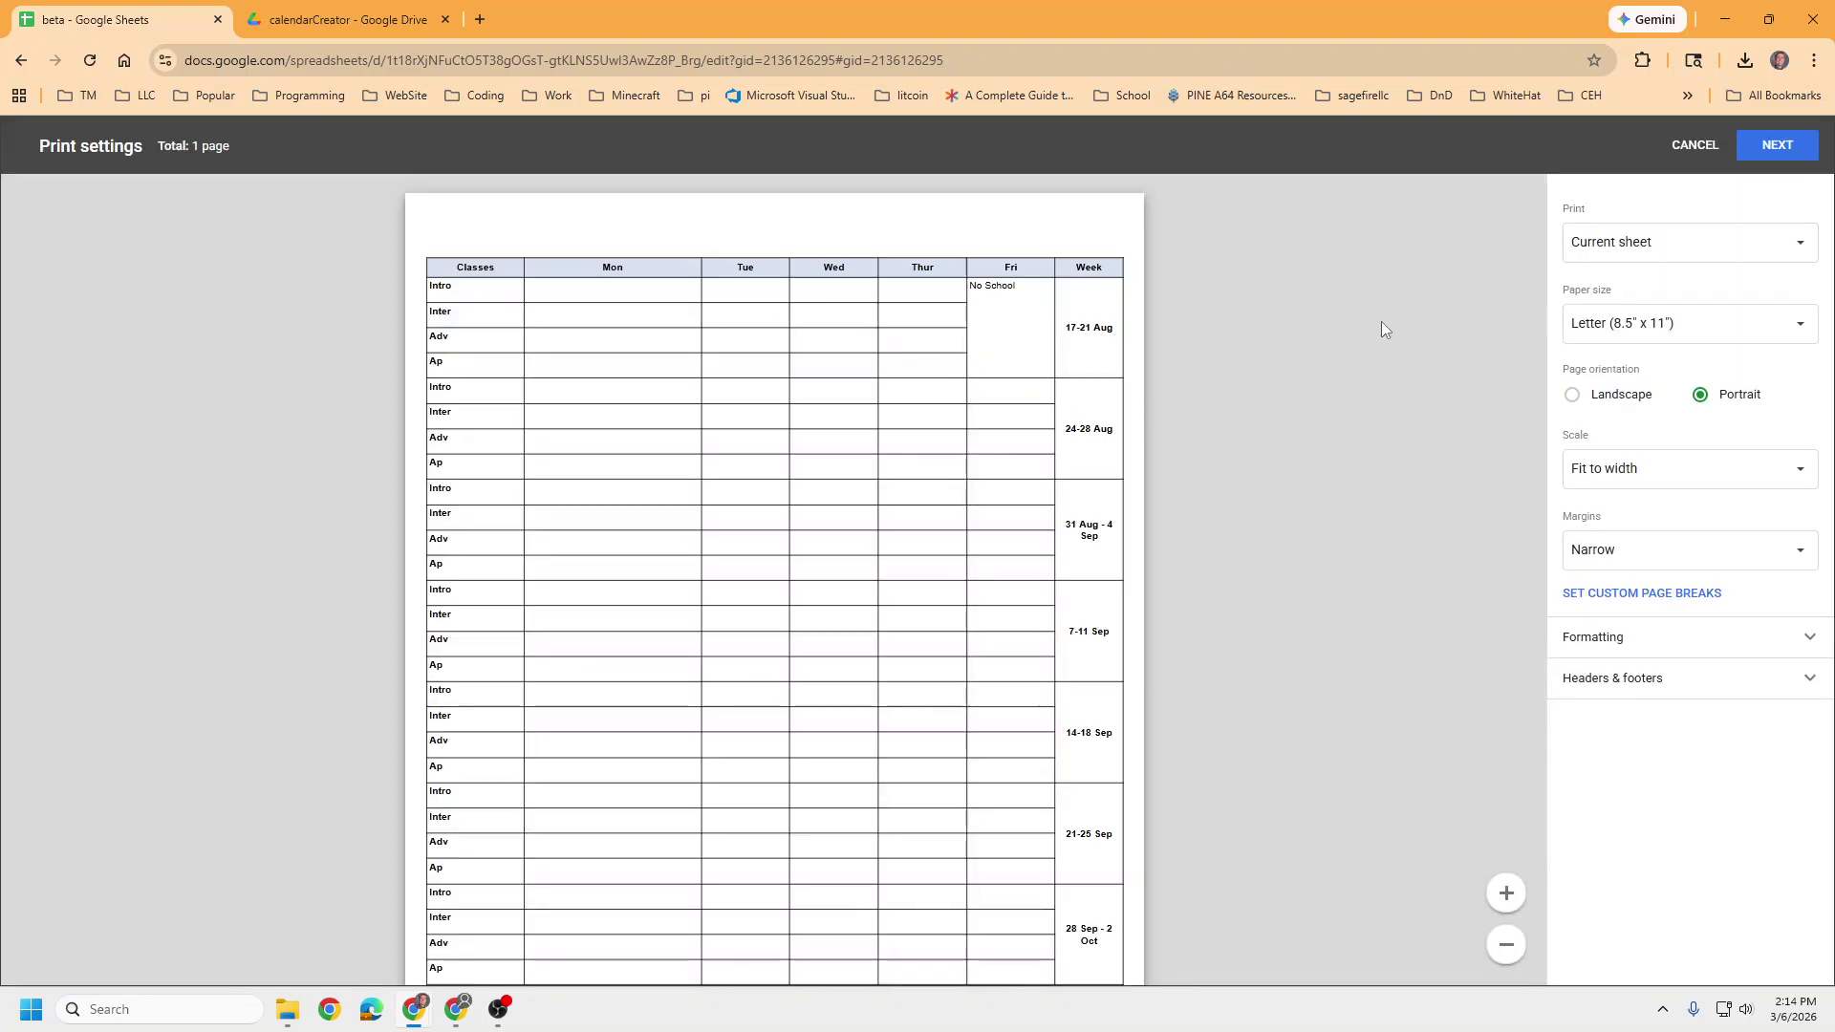
pyautogui.click(1587, 400)
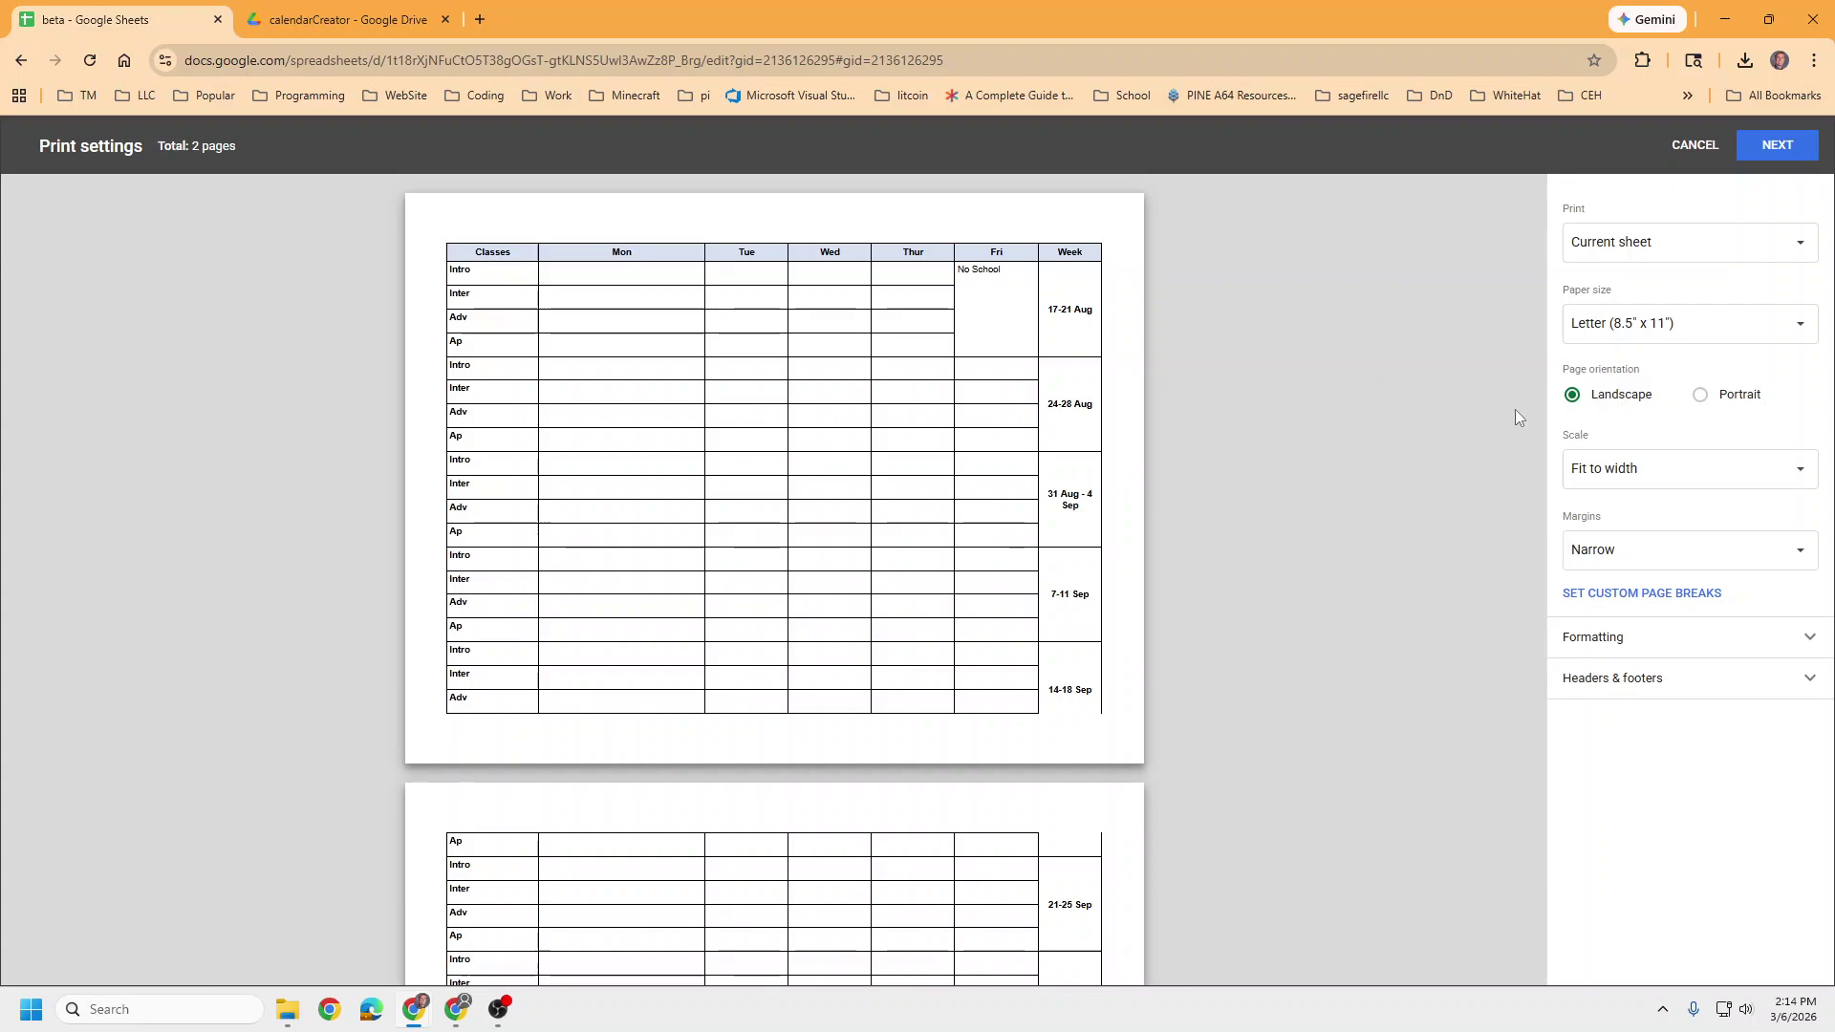
pyautogui.click(1699, 396)
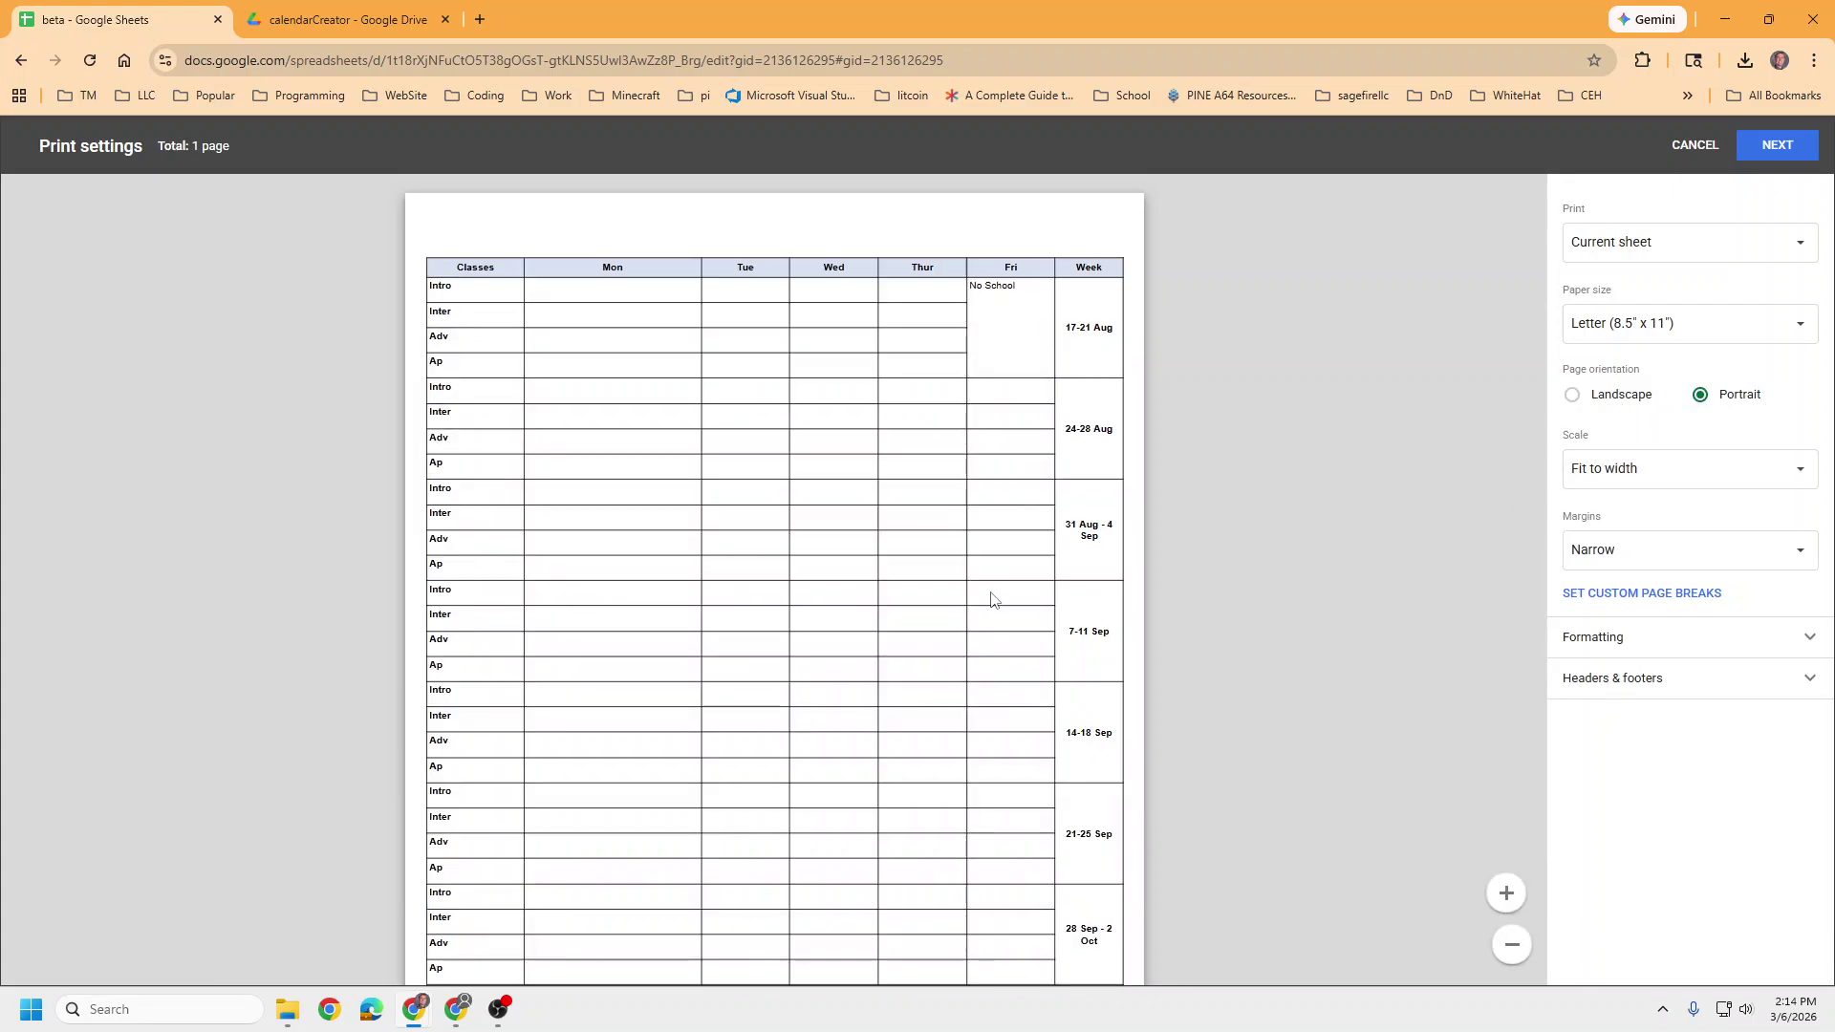
# Step: Examine the full portrait print preview of Planner Page 1 and leave the print settings without printing
pyautogui.scroll(-2, 987, 598)
pyautogui.scroll(2, 942, 737)
pyautogui.scroll(-2, 953, 668)
pyautogui.scroll(2, 954, 668)
pyautogui.click(1680, 163)
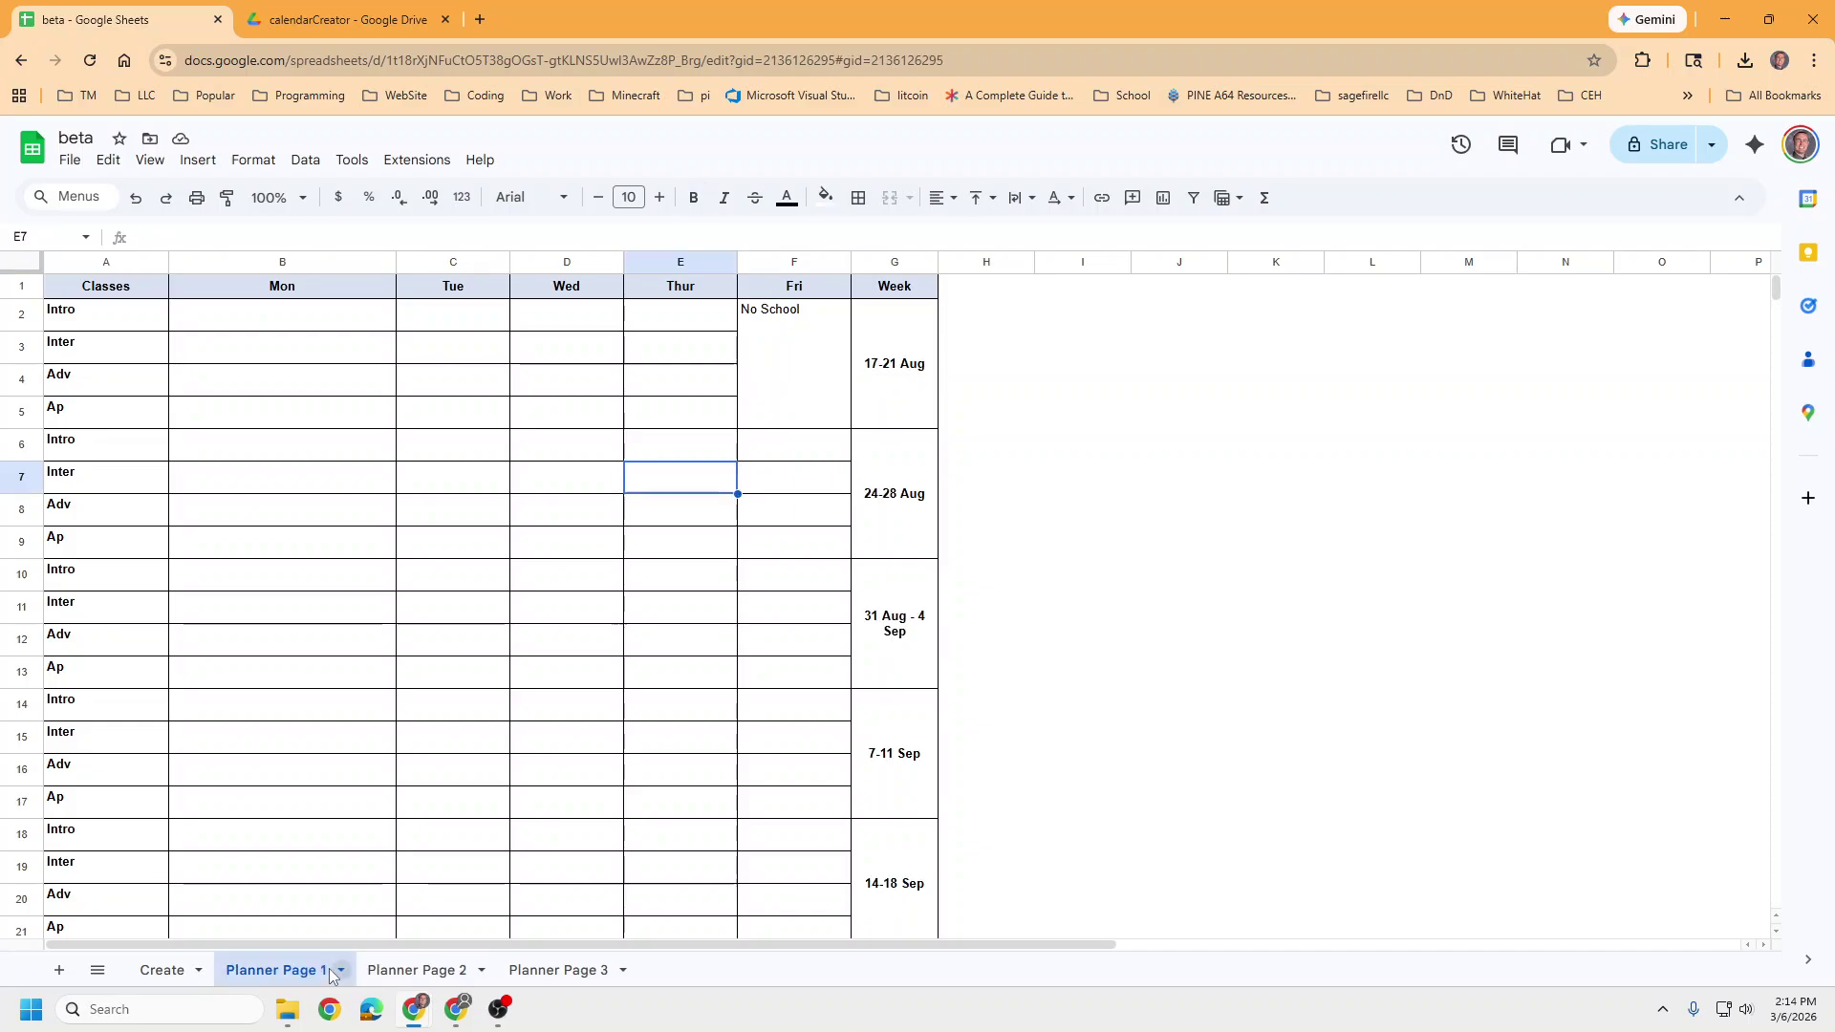
pyautogui.click(196, 197)
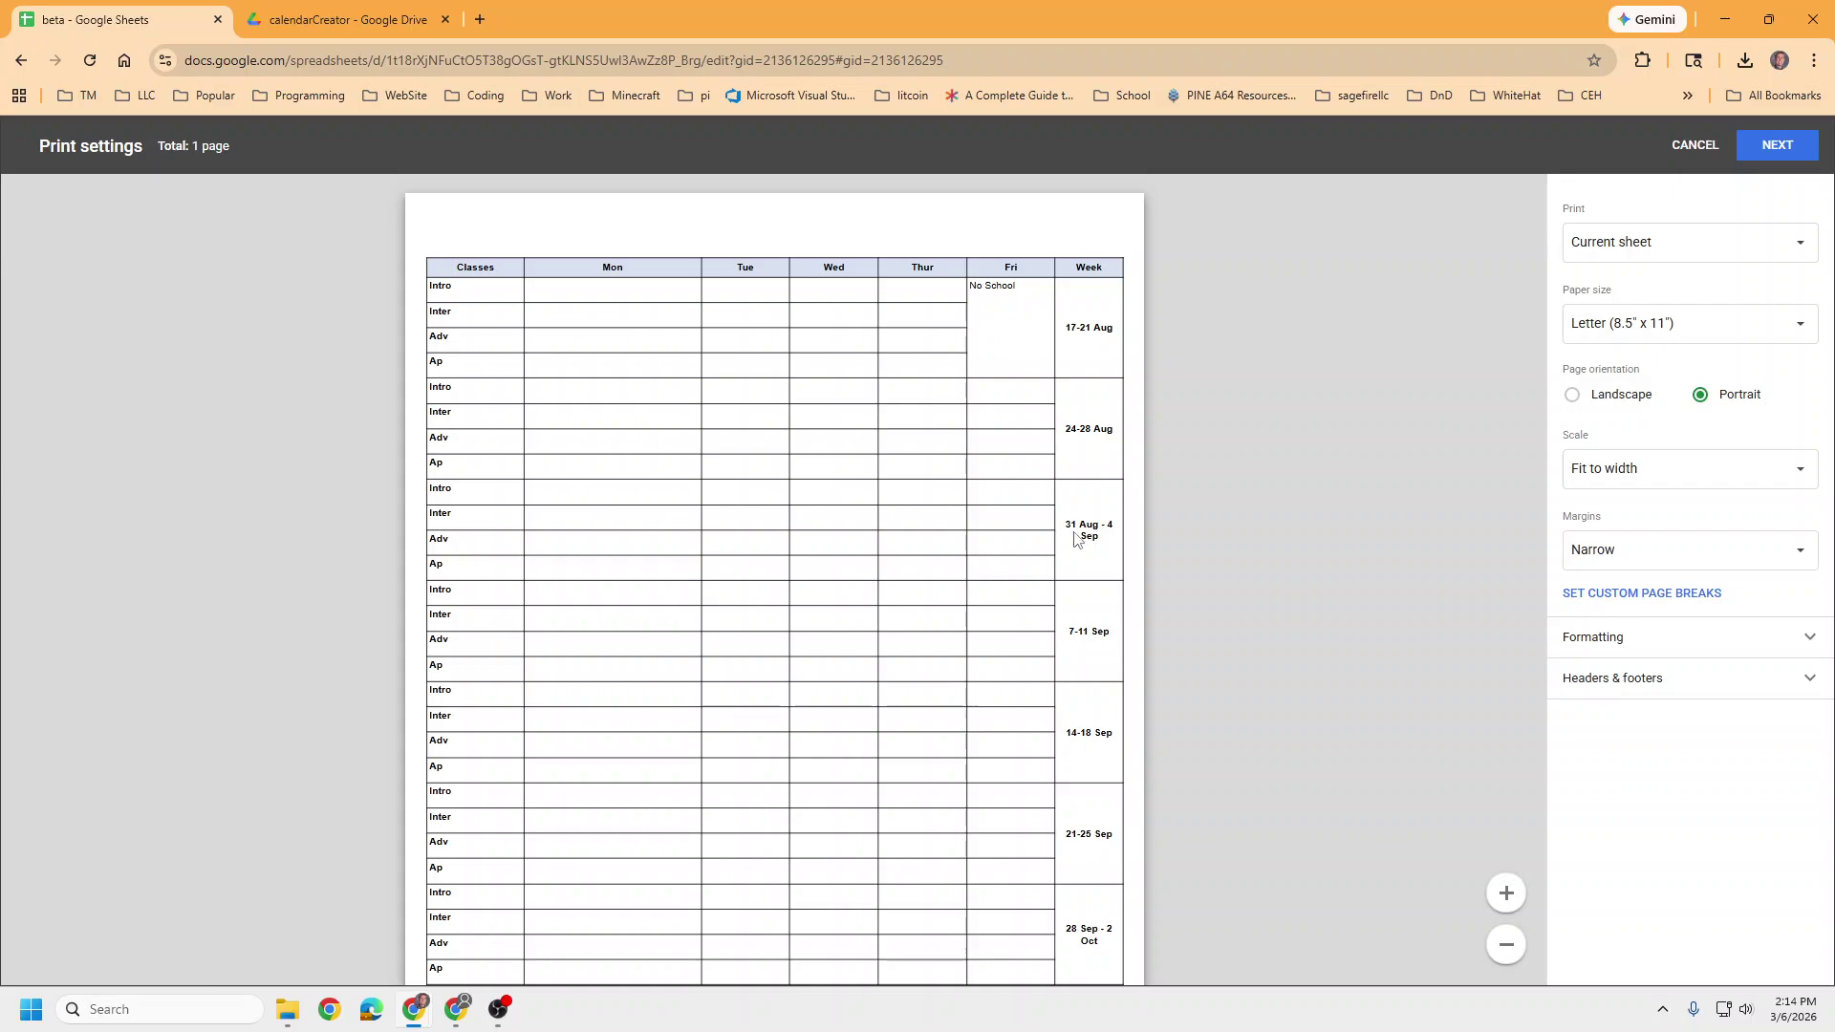
pyautogui.scroll(-1, 1137, 624)
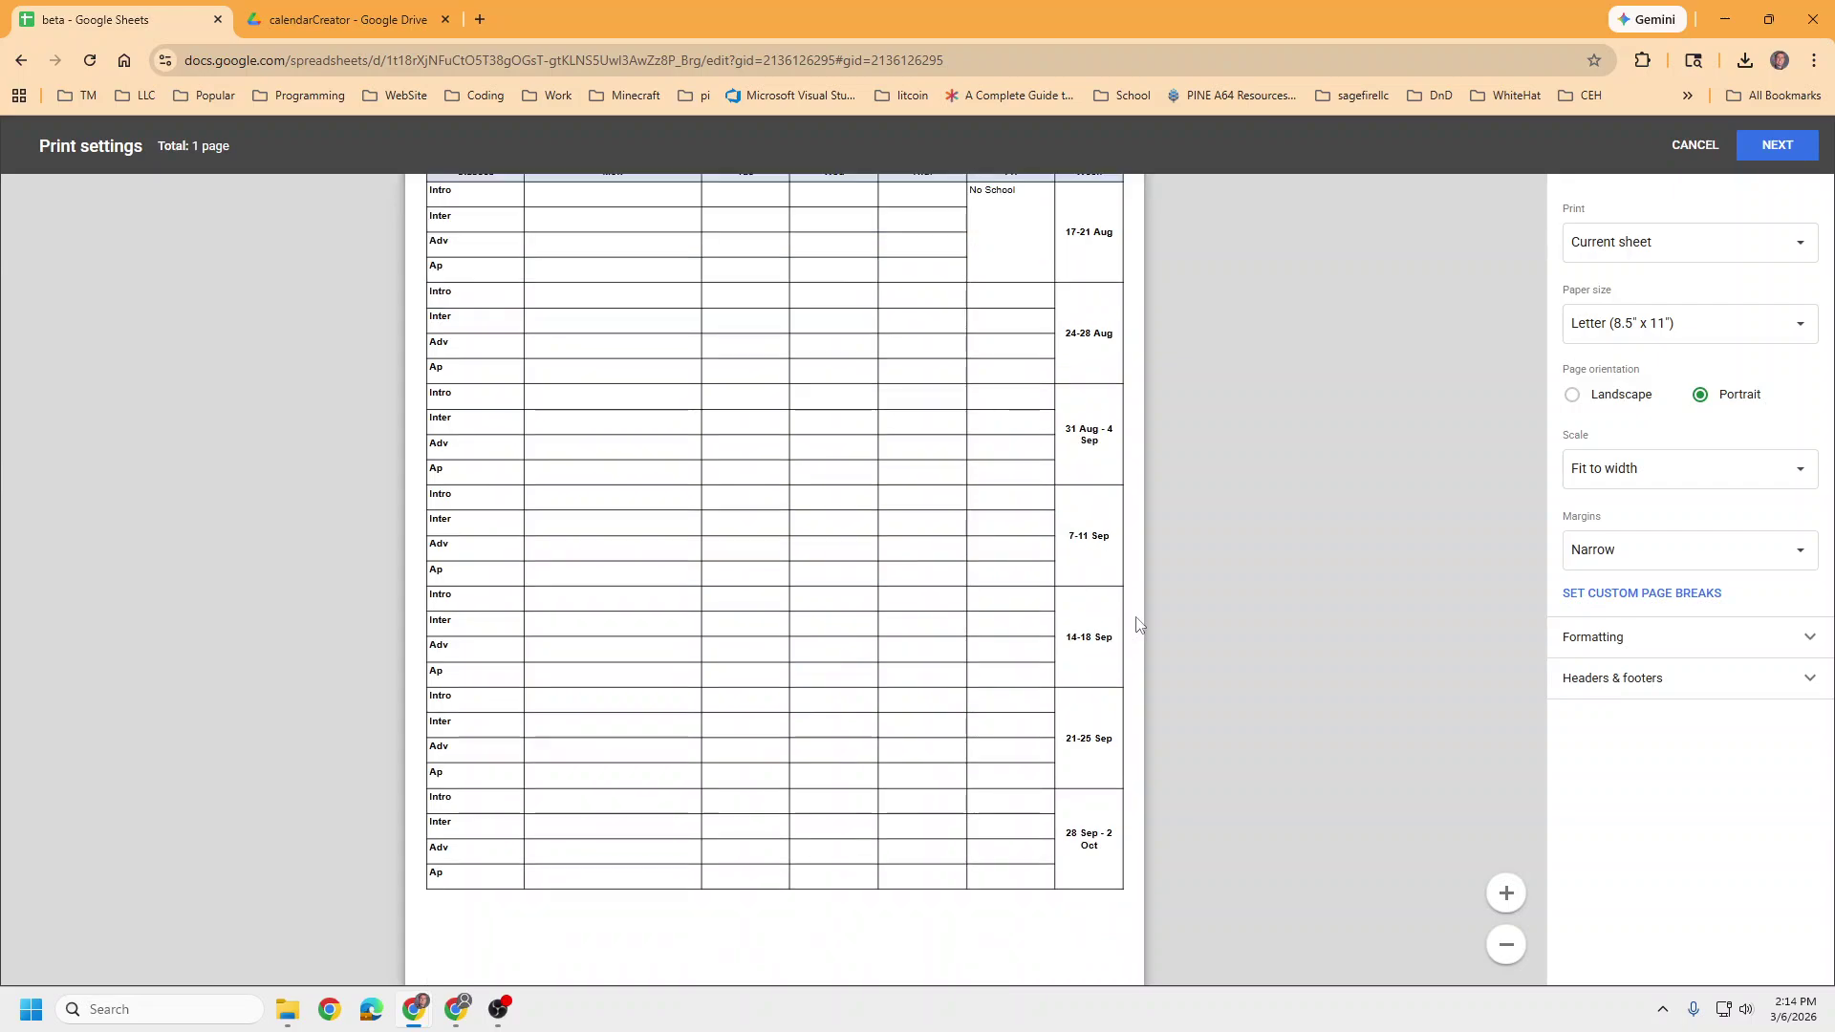
pyautogui.scroll(1, 1089, 608)
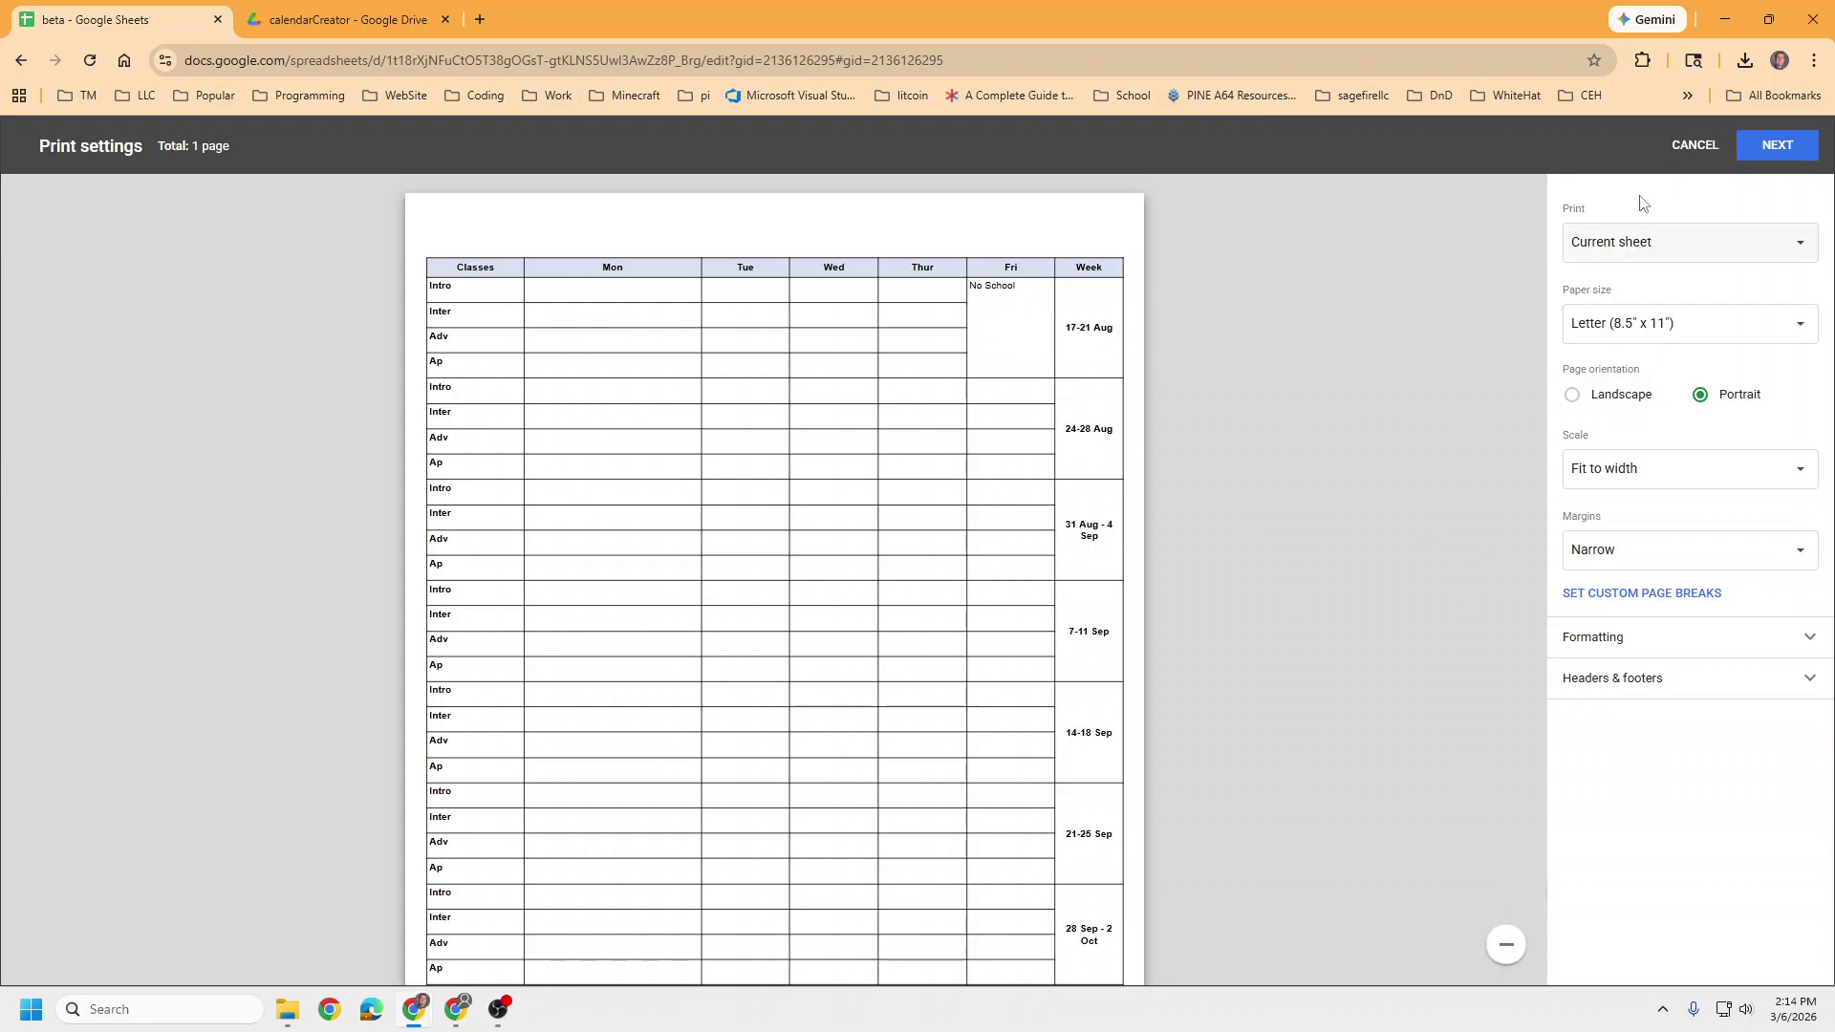
pyautogui.click(1681, 151)
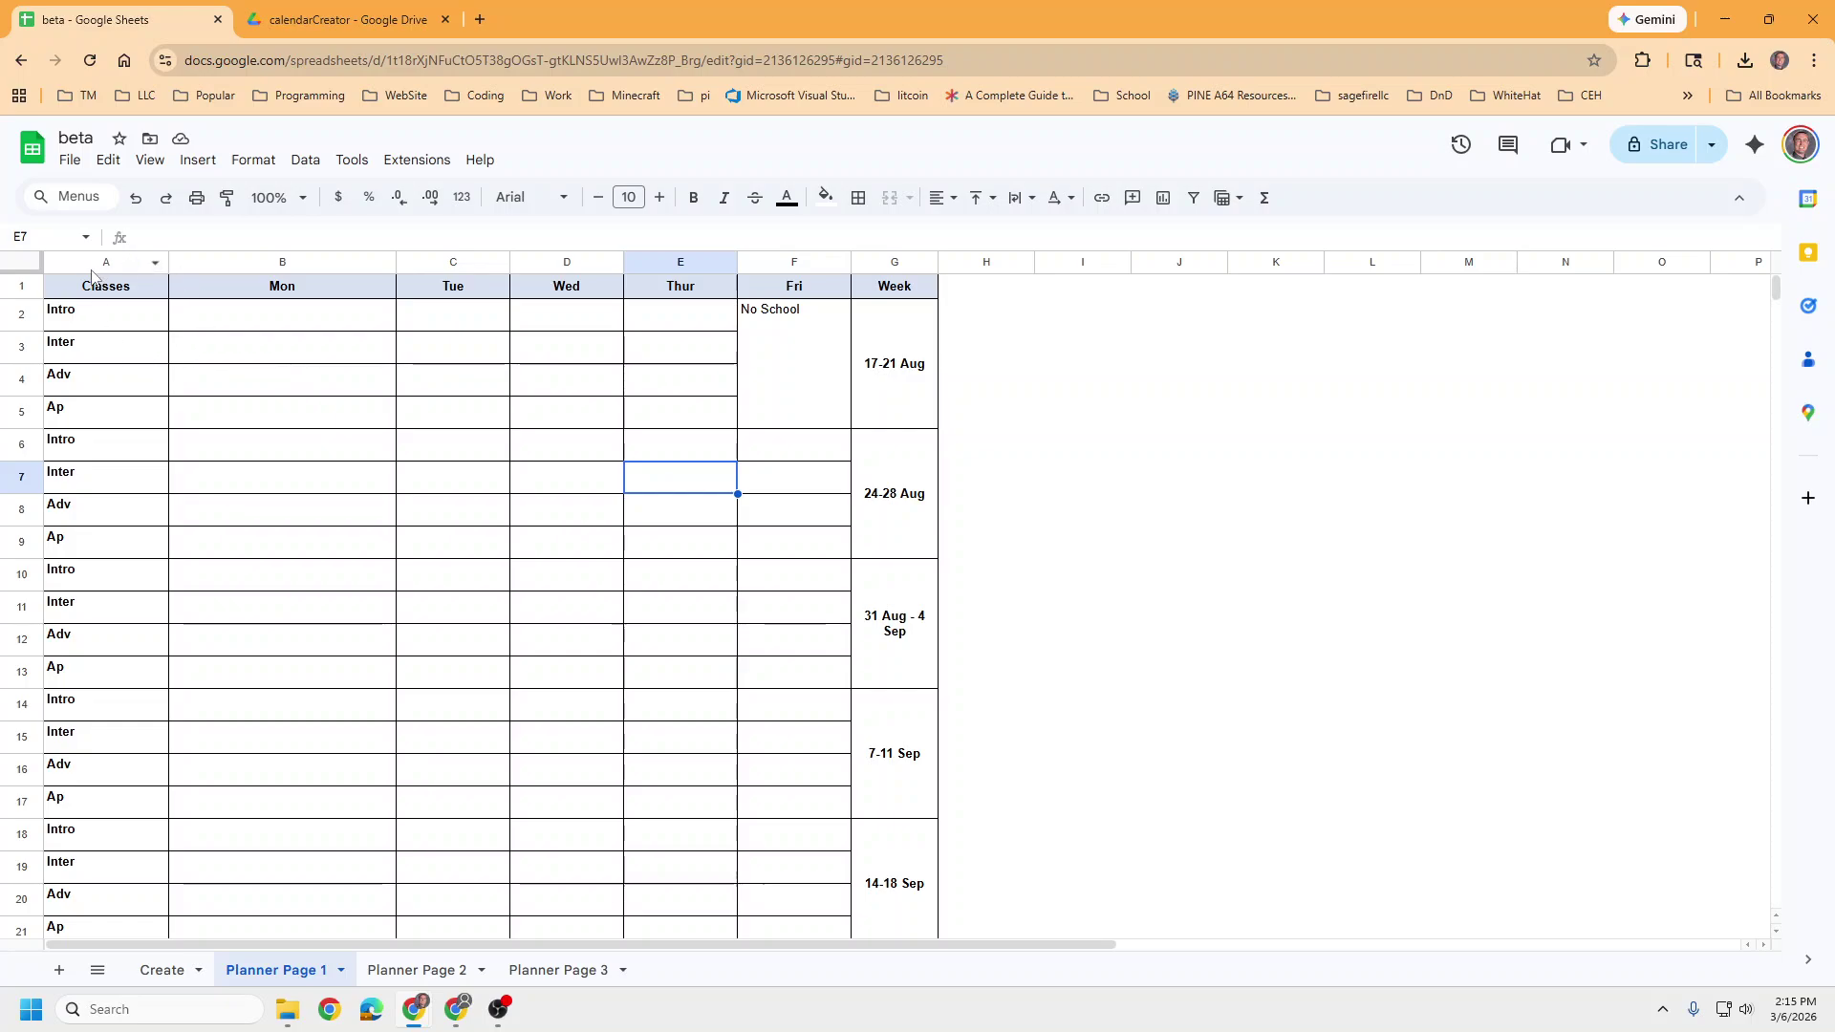
# Step: Select the header row from Classes to Week on Planner Page 1 and look through the weeks below it
pyautogui.moveTo(93, 276); pyautogui.dragTo(894, 287)
pyautogui.scroll(-2, 835, 515)
pyautogui.scroll(-3, 836, 515)
pyautogui.scroll(5, 835, 515)
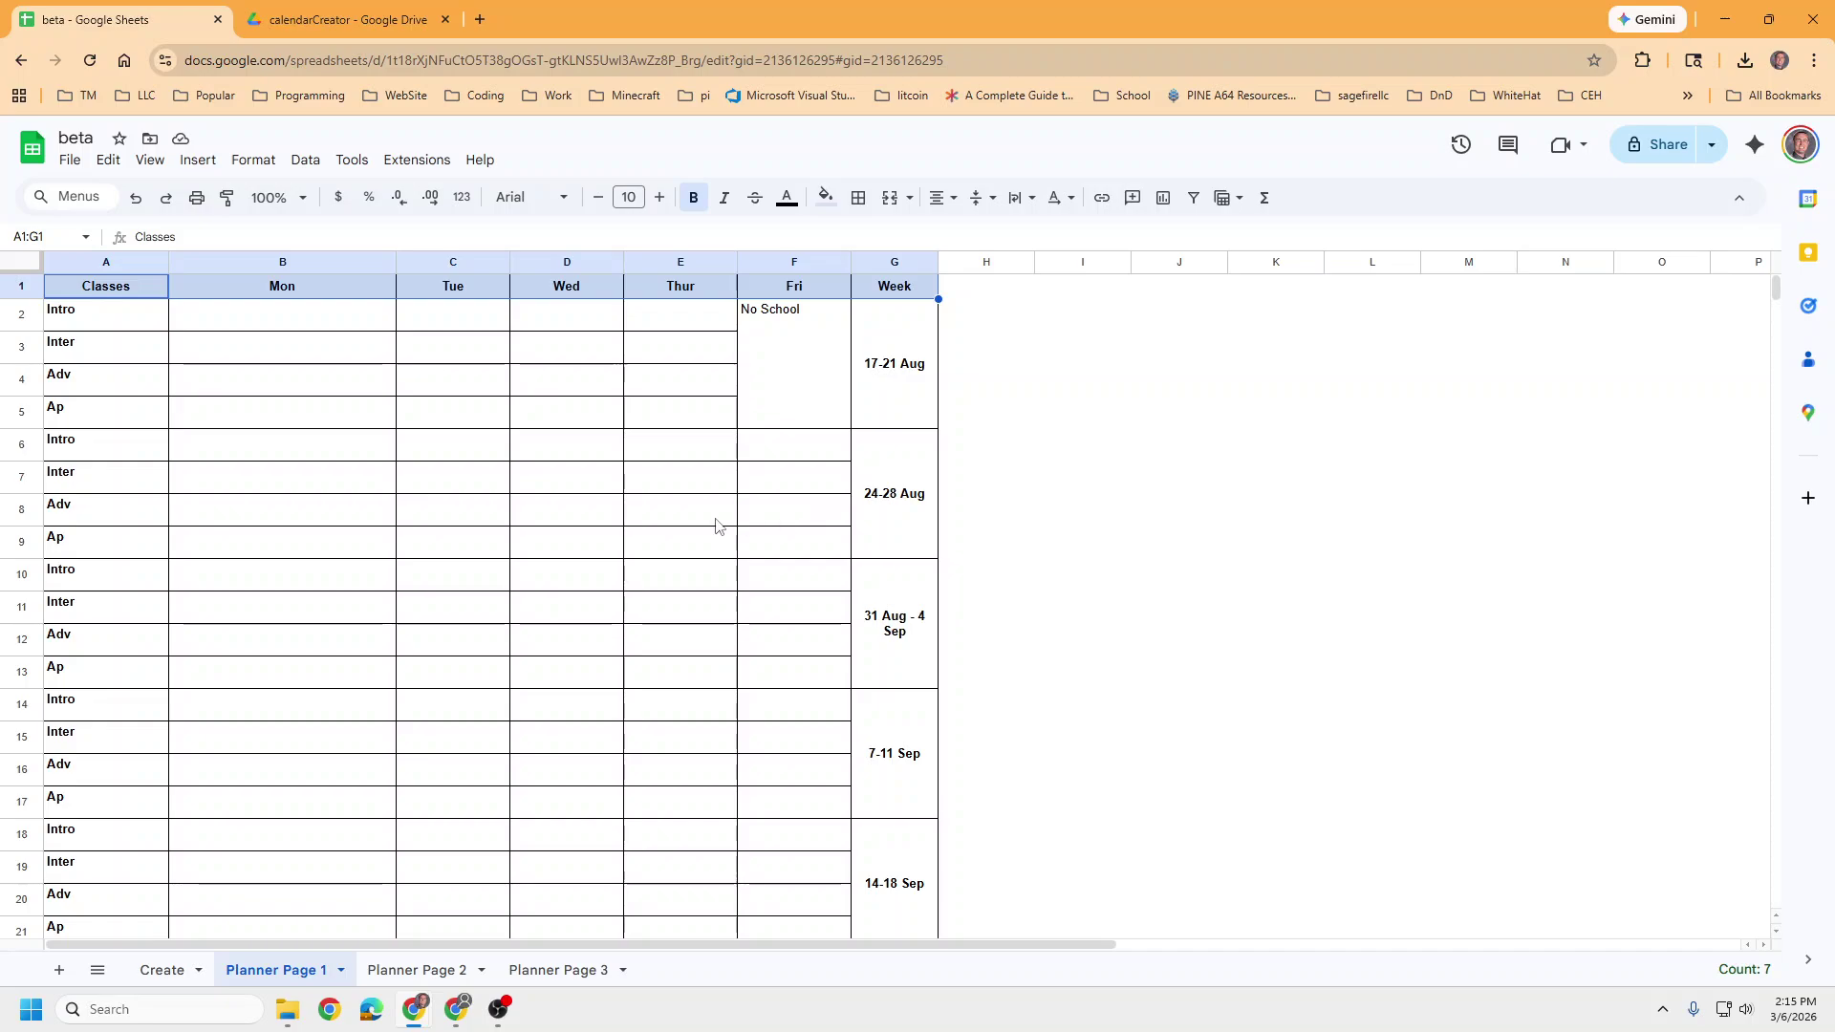
# Step: On the Create sheet, replace the class list with the example's Intro to Tech, APCSP and Adv Tech, leaving the fourth class empty
pyautogui.click(155, 970)
pyautogui.click(253, 655)
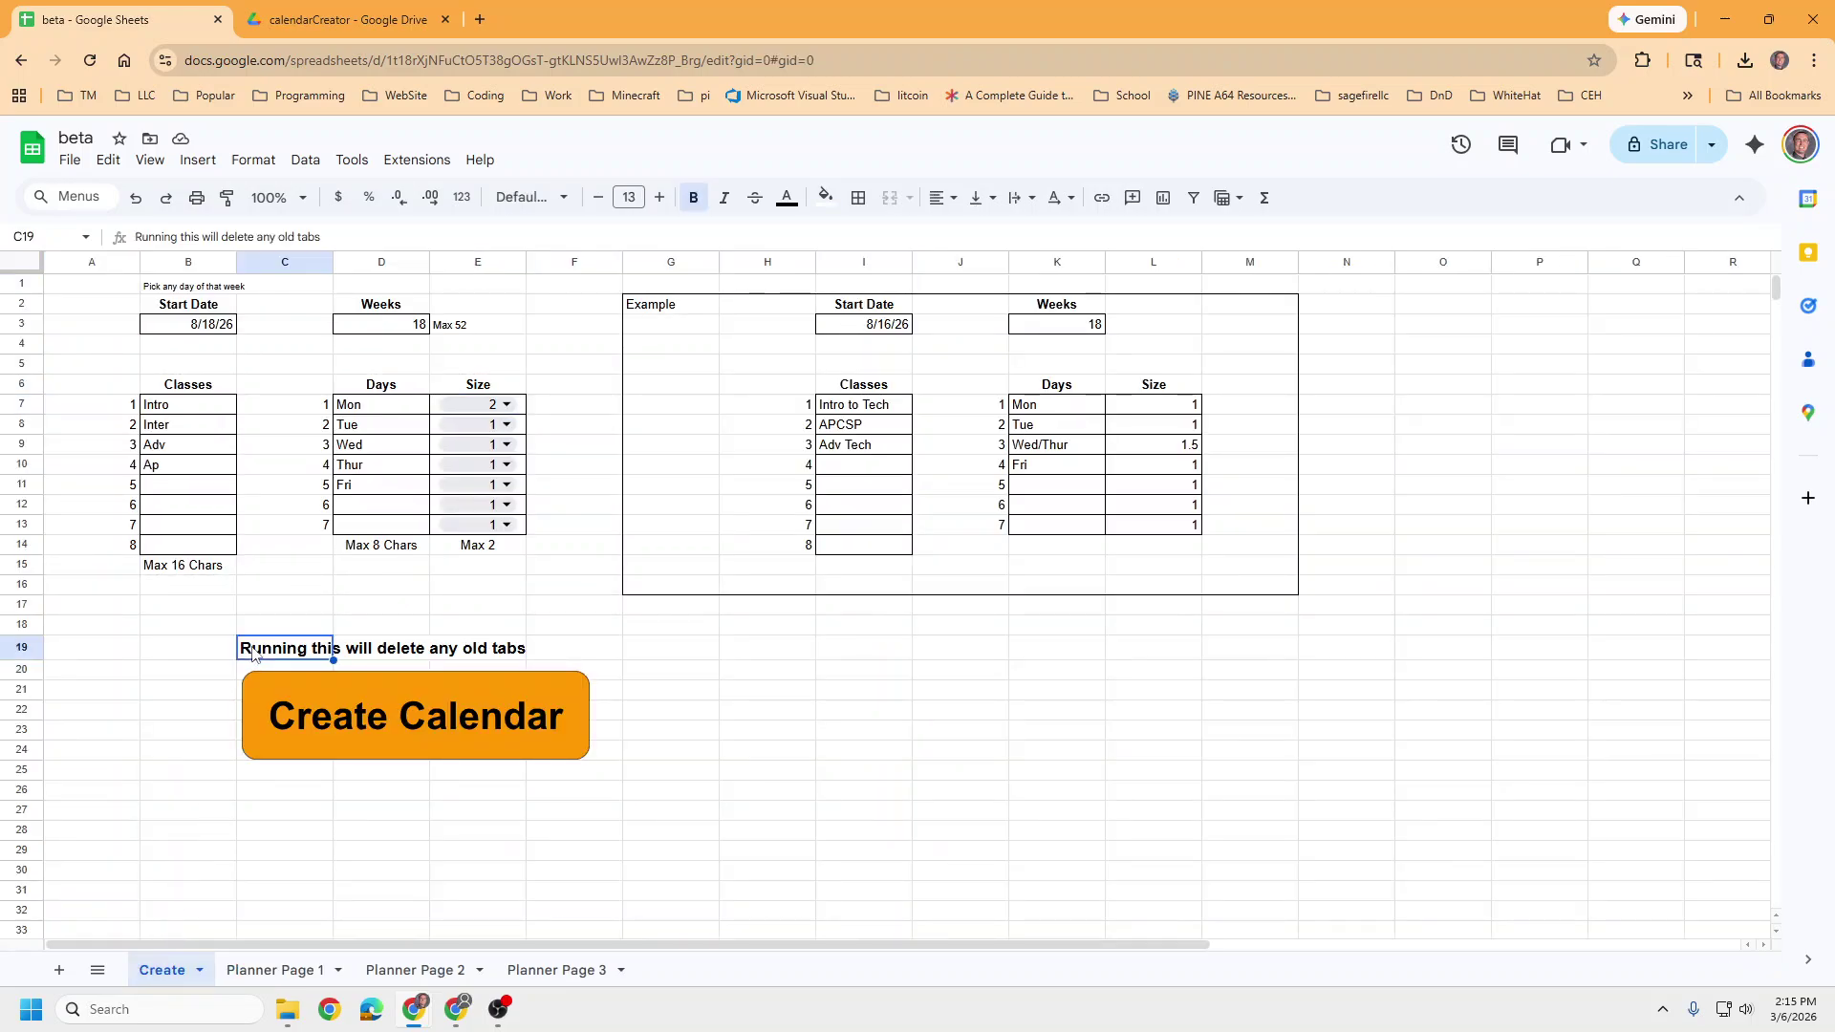
pyautogui.moveTo(823, 408); pyautogui.dragTo(865, 445)
pyautogui.hotkey('ctrl', 'c')
pyautogui.moveTo(170, 411); pyautogui.dragTo(175, 466)
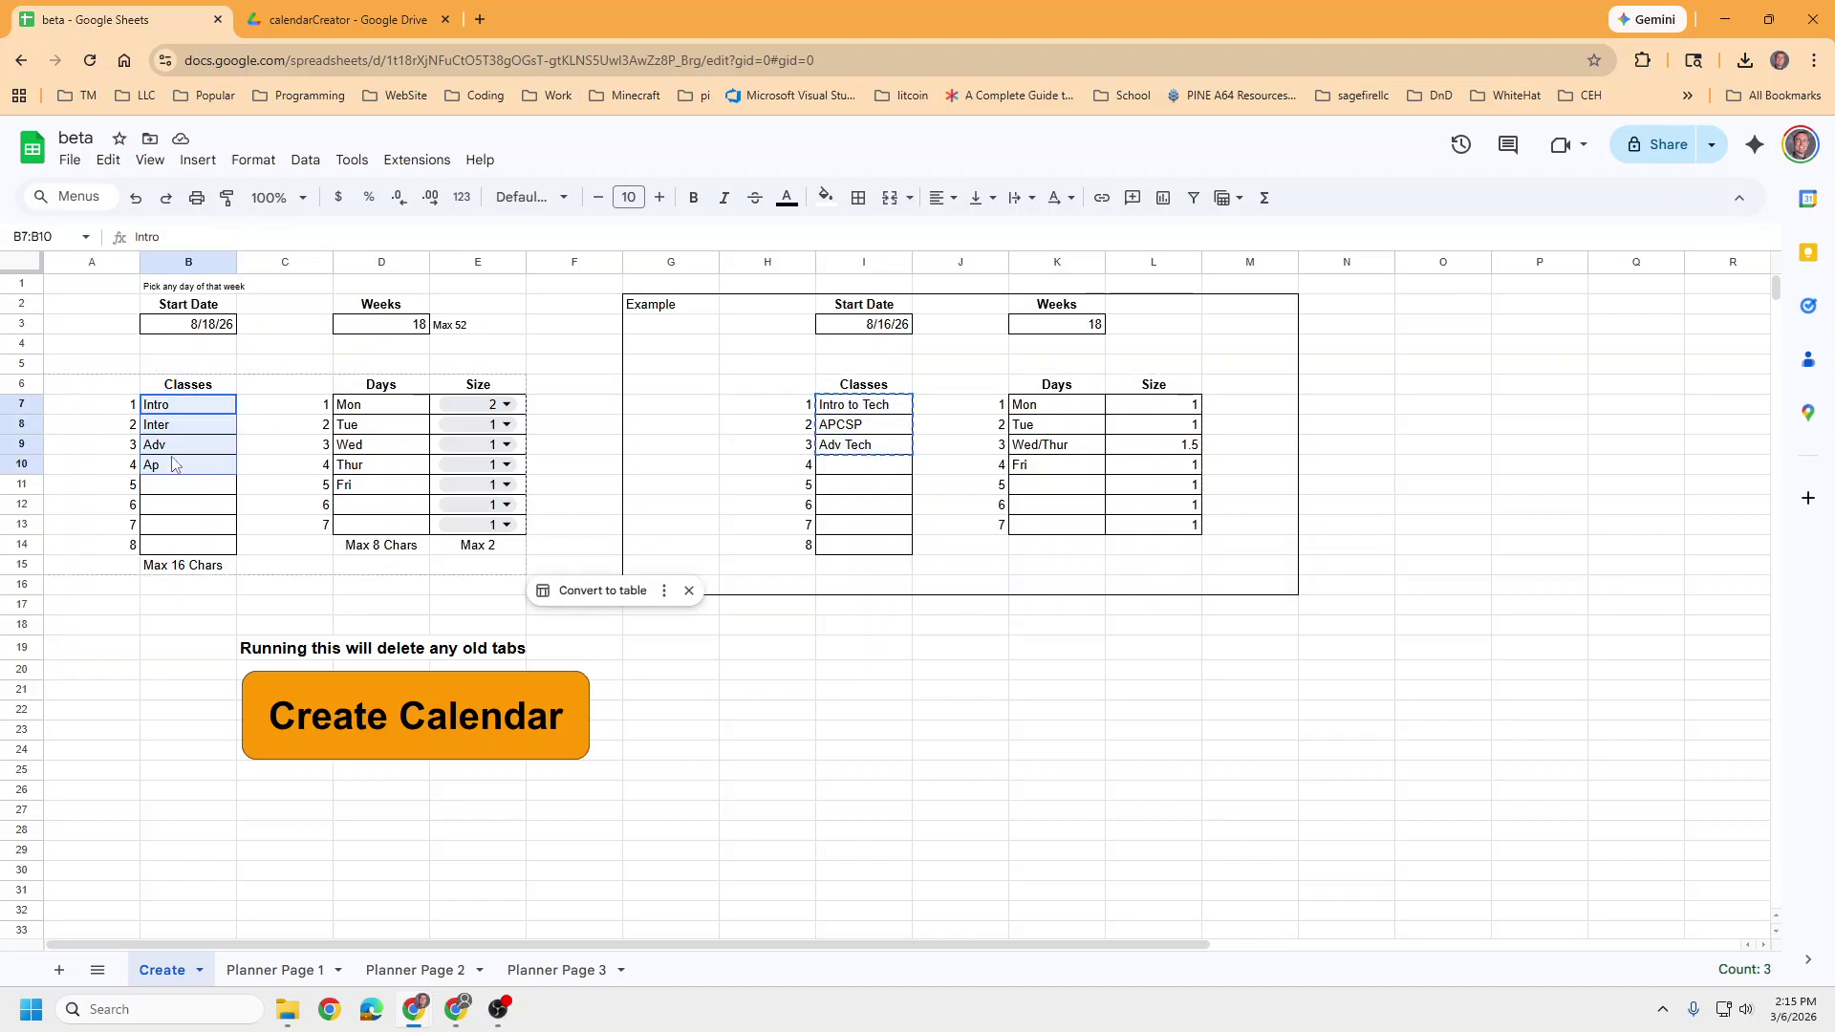
pyautogui.hotkey('ctrl', 'v')
pyautogui.click(181, 466)
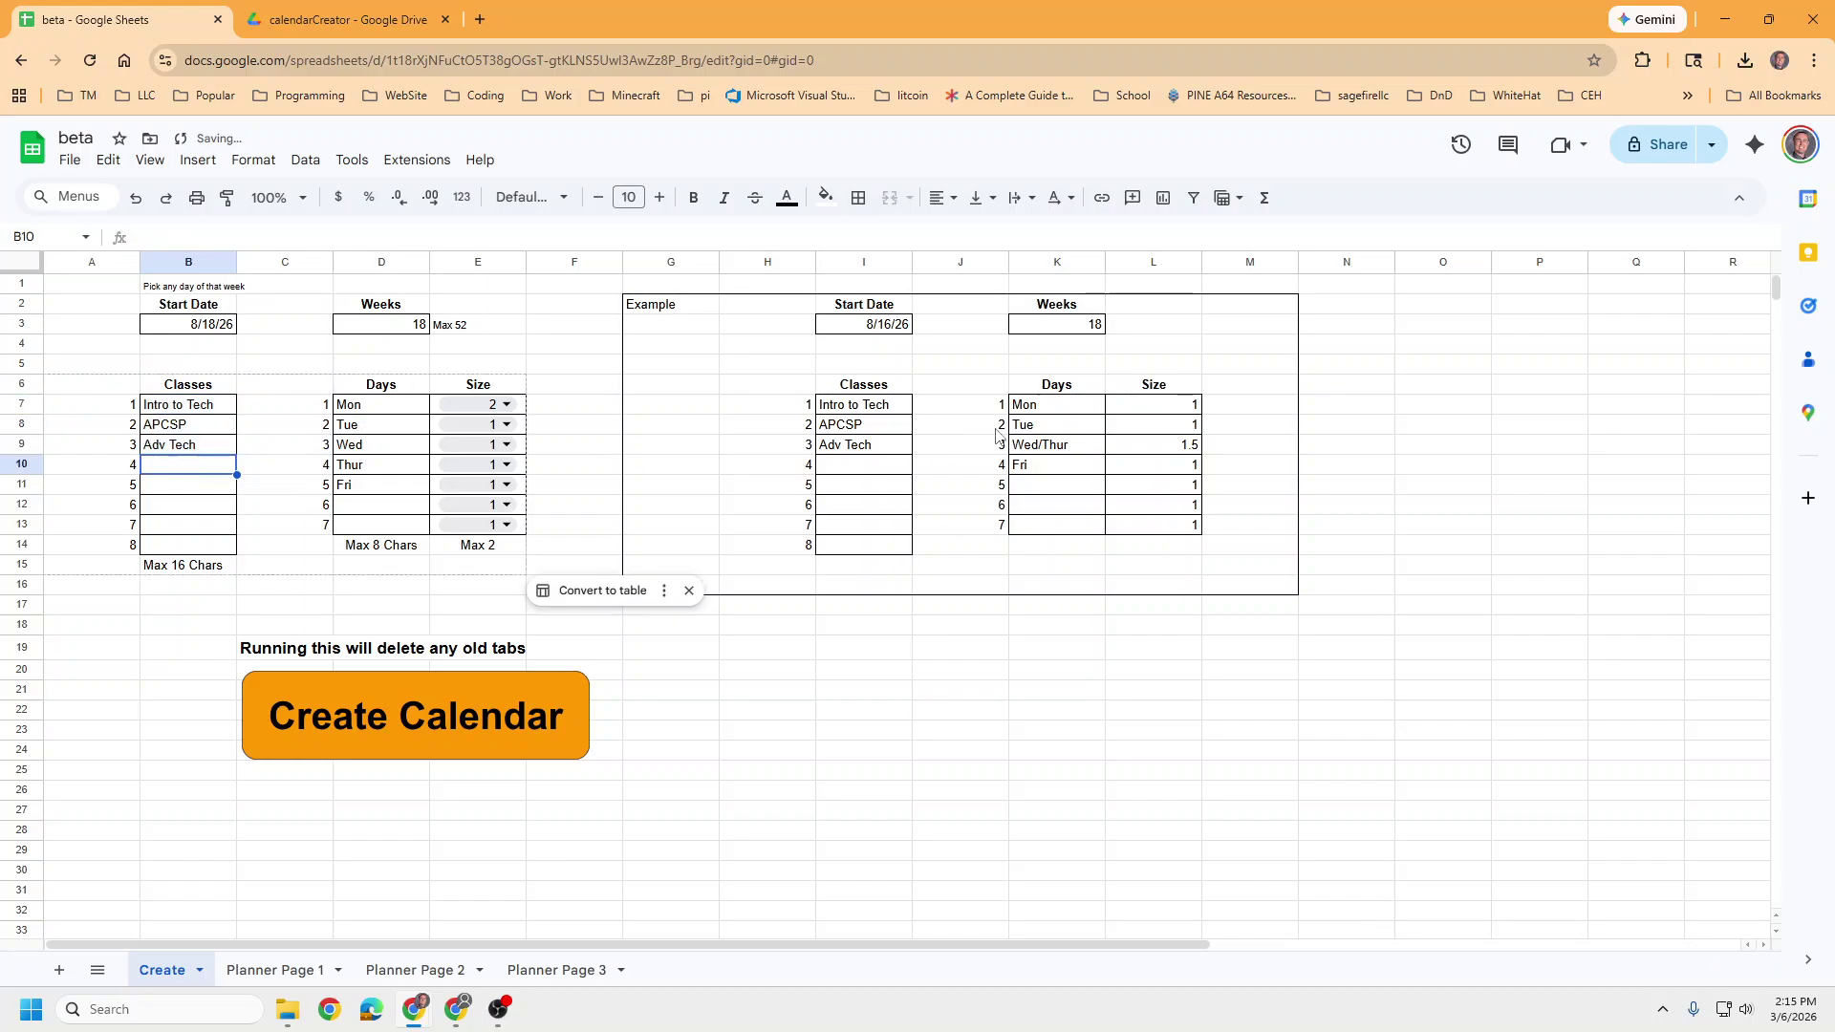
# Step: Clear Wed, Thur and Fri from the Days list and fill in Wed/Thur and Fri copied from the example
pyautogui.moveTo(368, 446); pyautogui.dragTo(368, 484)
pyautogui.press('Delete')
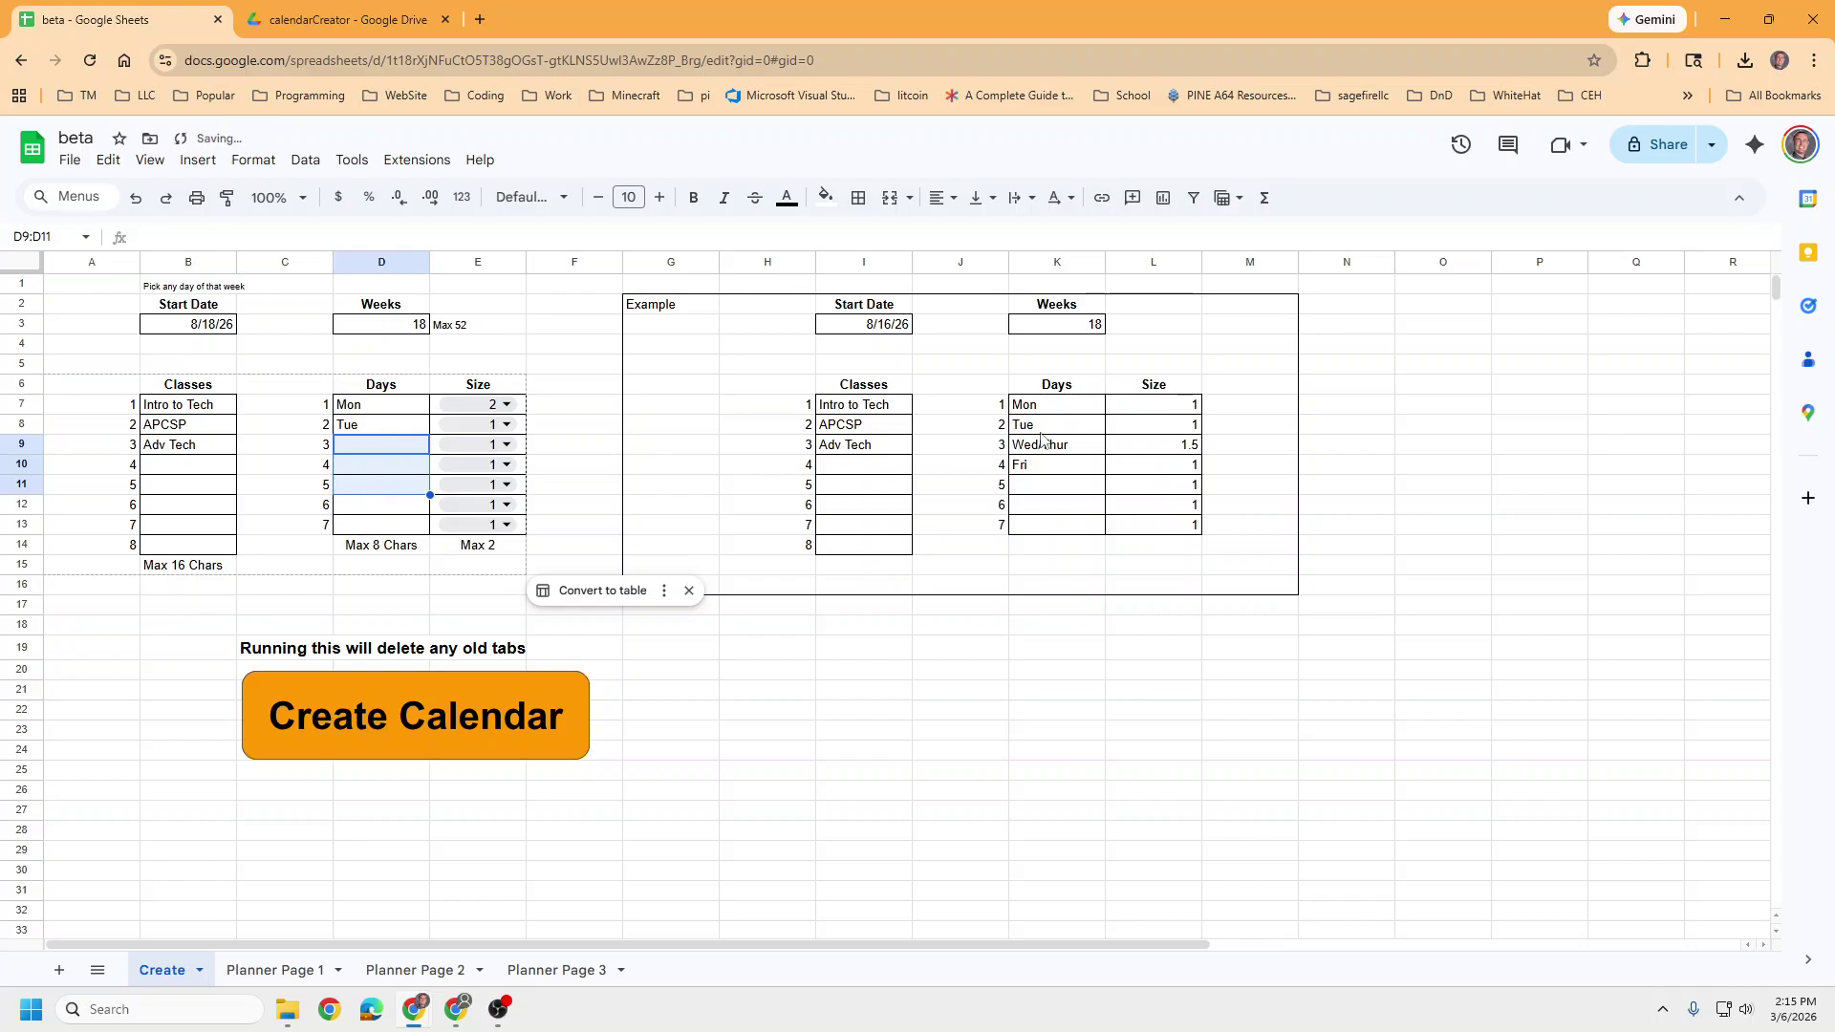
pyautogui.moveTo(1036, 438); pyautogui.dragTo(1038, 473)
pyautogui.hotkey('ctrl', 'c')
pyautogui.click(363, 452)
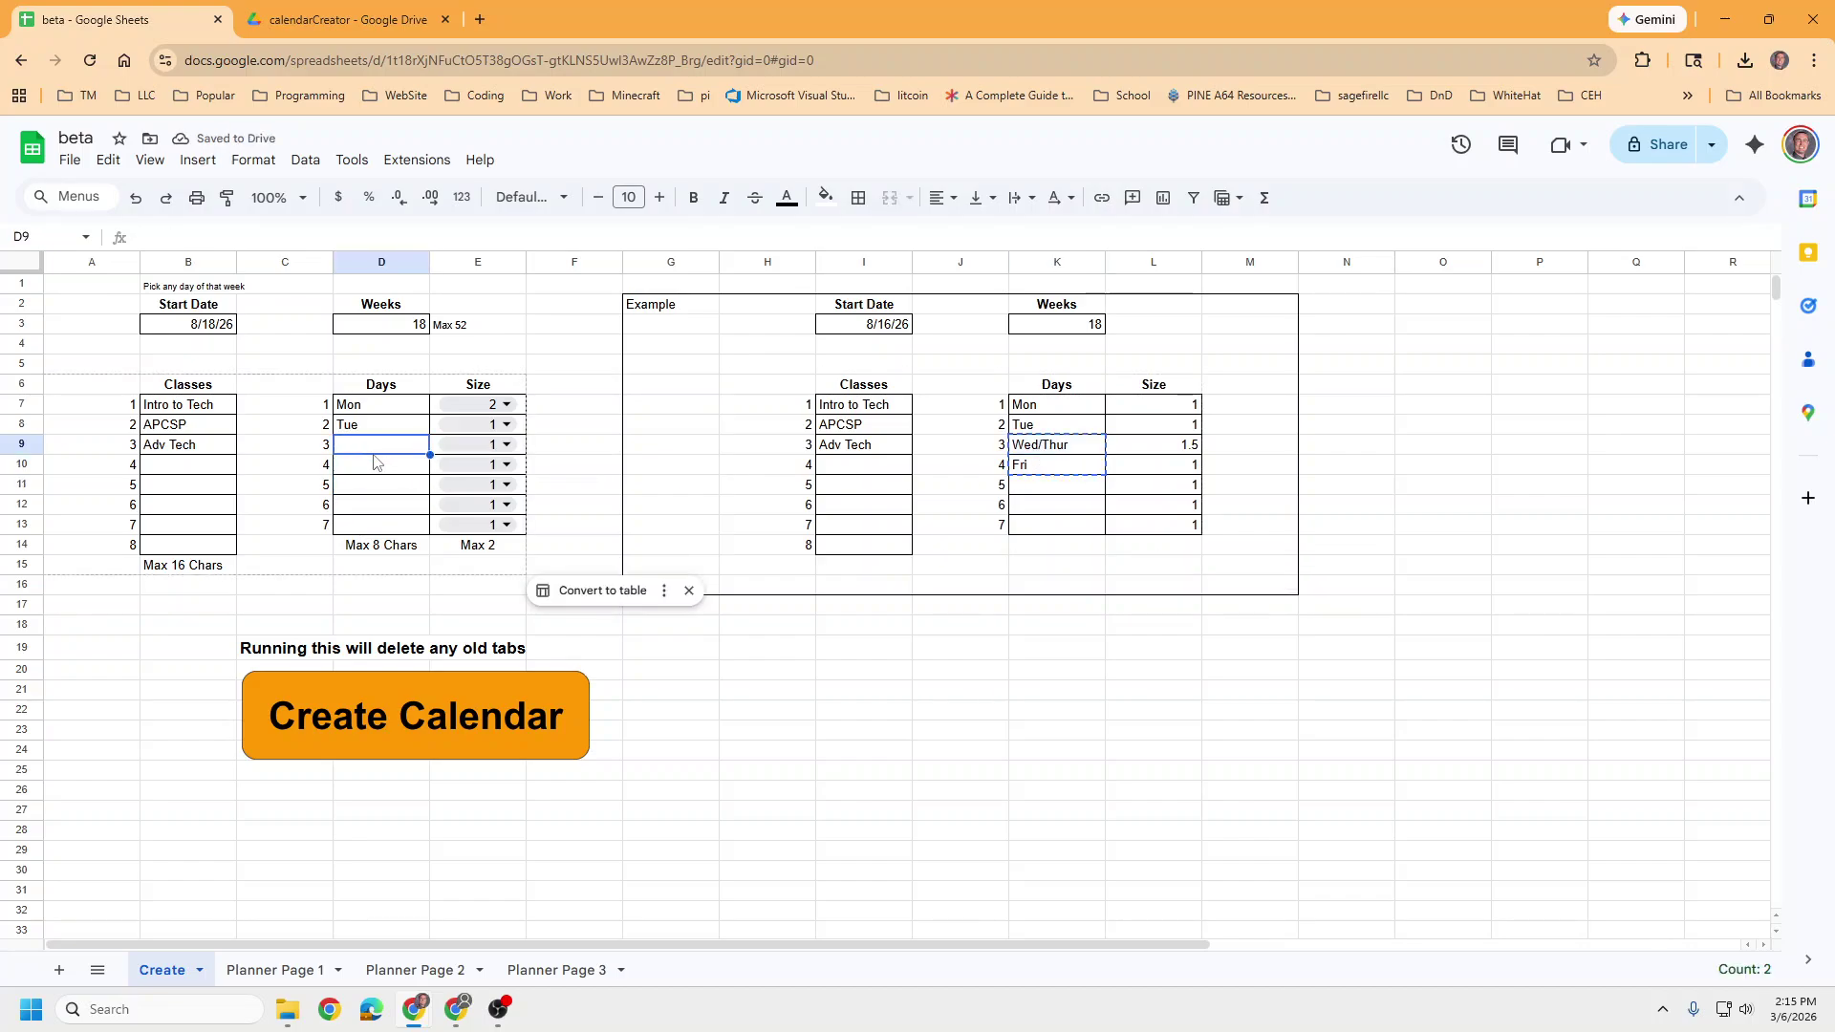
pyautogui.hotkey('ctrl', 'v')
# Step: Set the size of Wed/Thur to 1.5 and the size of Mon to 1
pyautogui.click(493, 444)
pyautogui.click(495, 483)
pyautogui.click(504, 405)
pyautogui.click(497, 442)
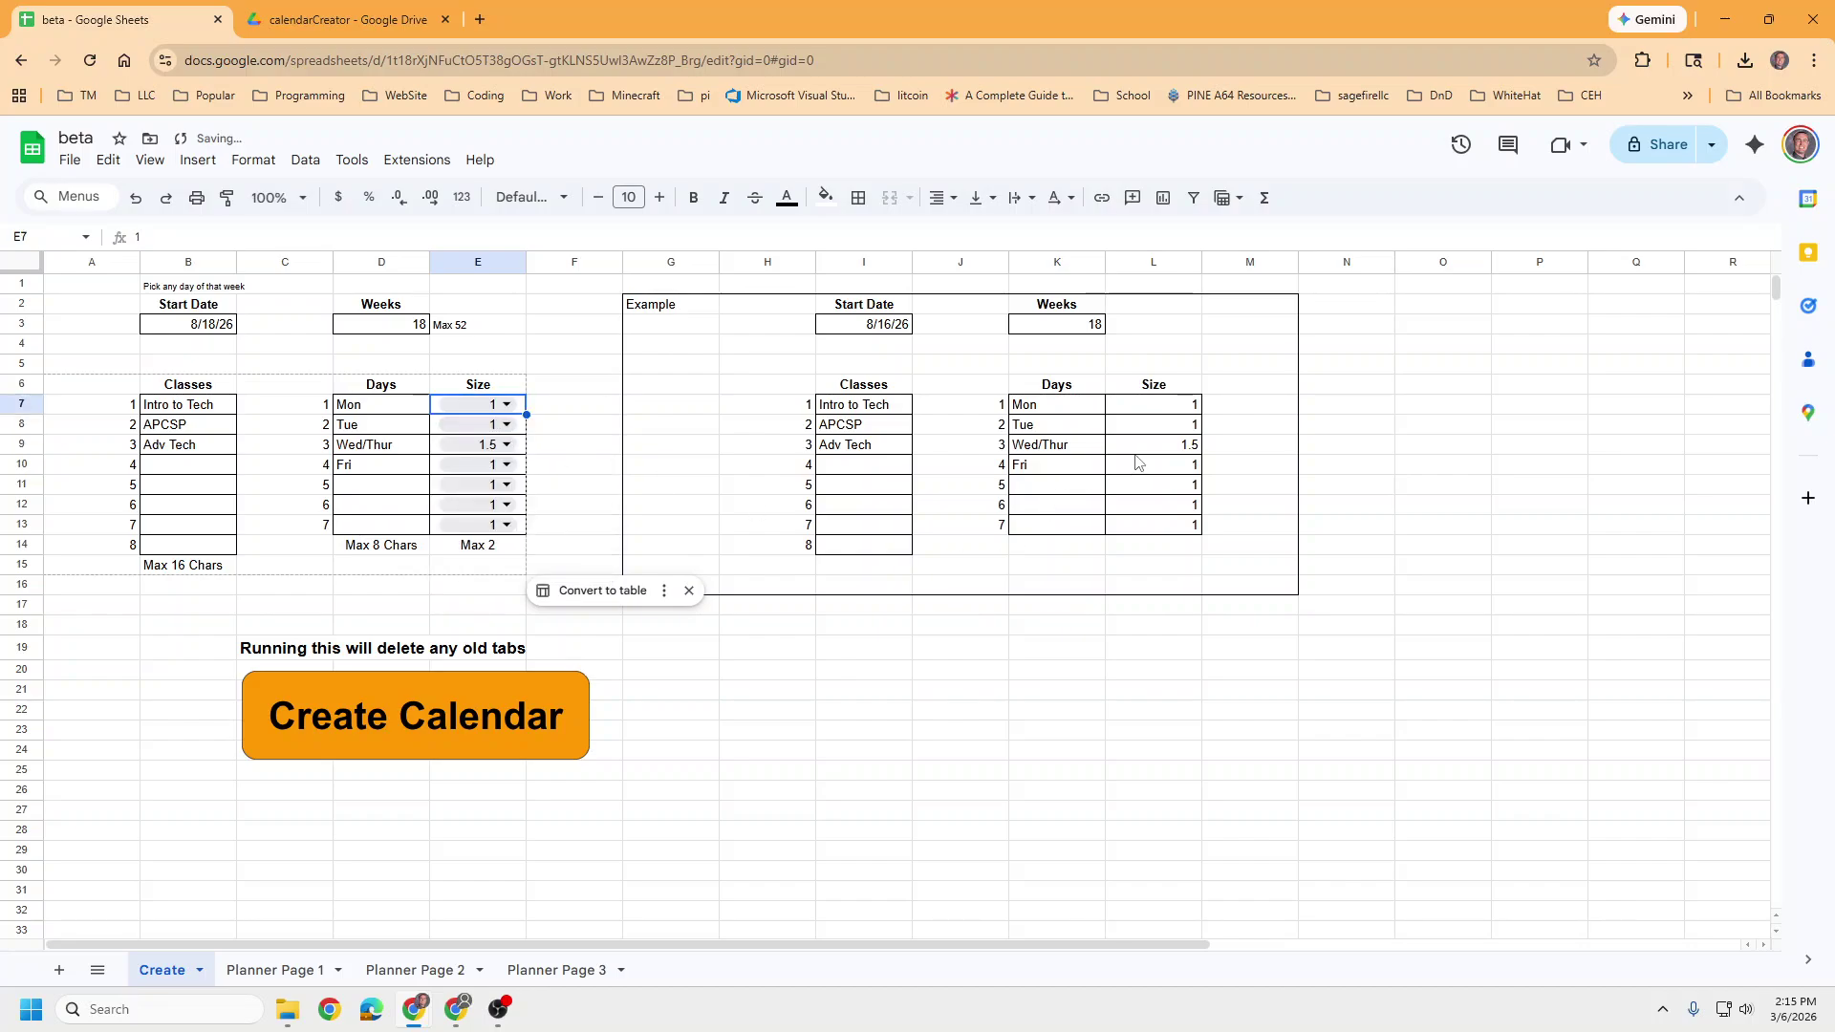
pyautogui.click(571, 468)
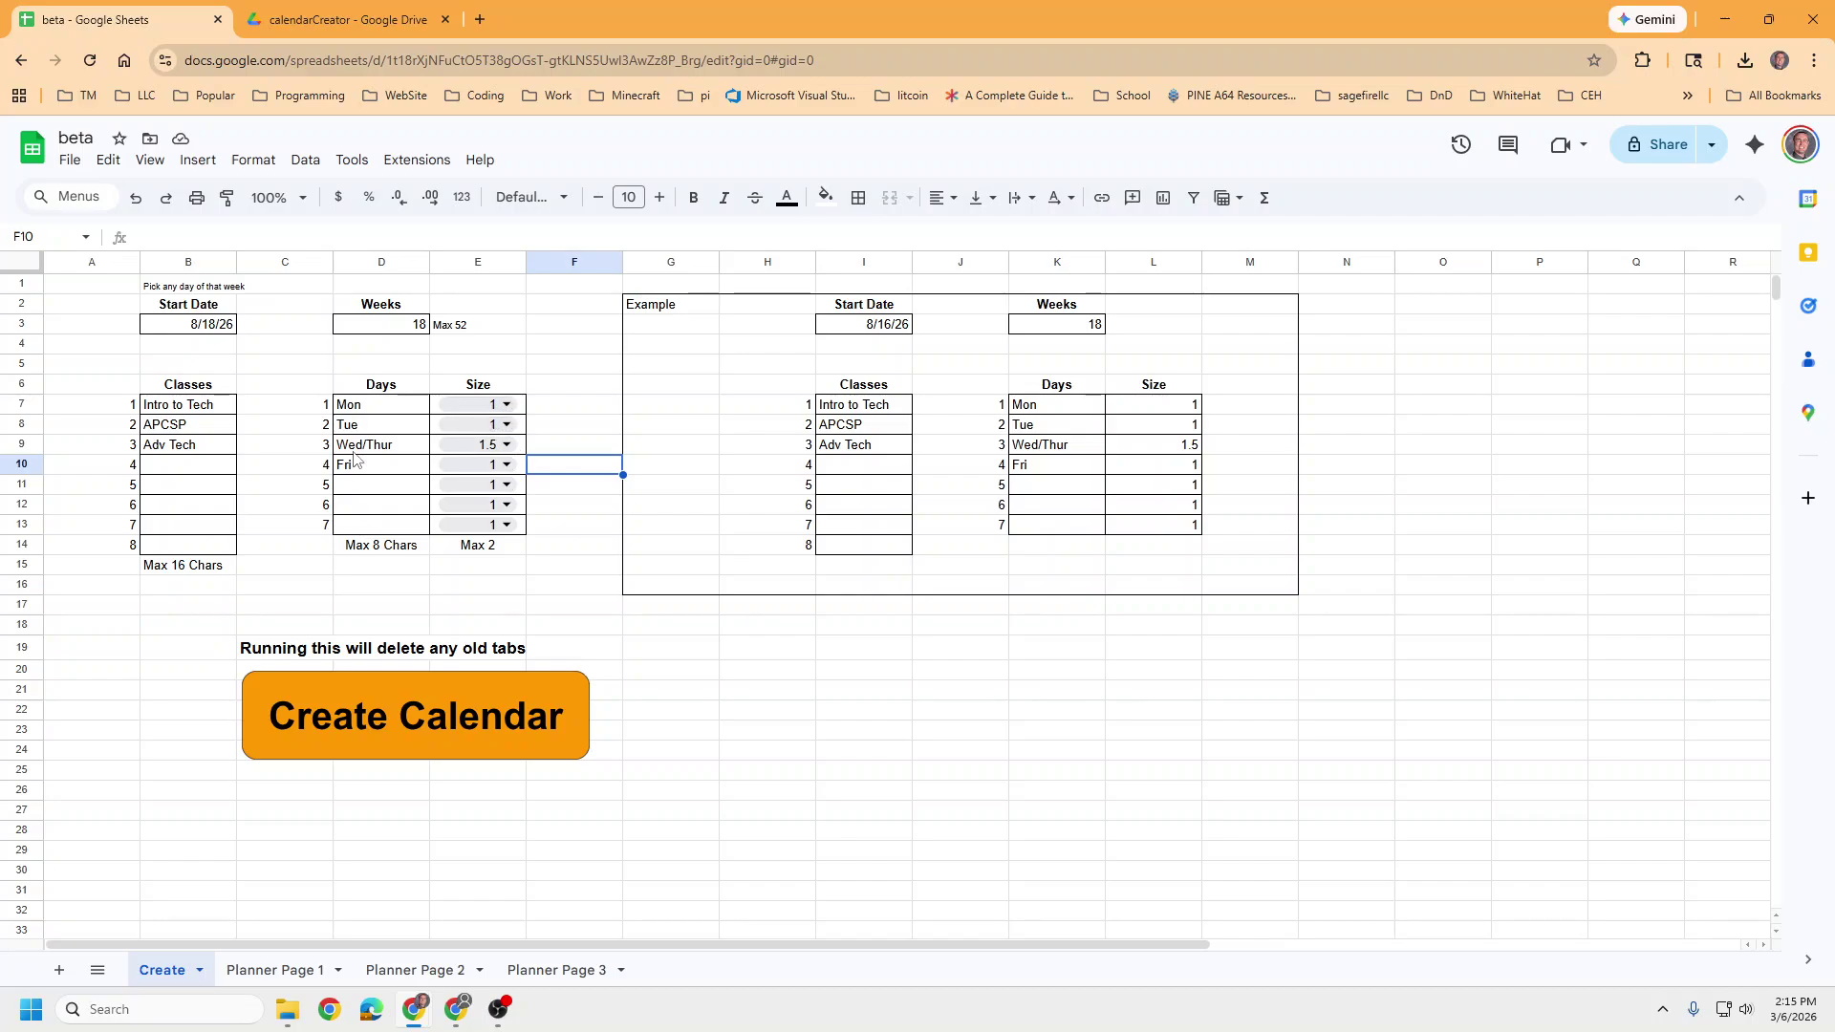
# Step: Generate the calendar from the new classes and days and open Planner Page 1
pyautogui.click(411, 19)
pyautogui.click(151, 21)
pyautogui.click(422, 732)
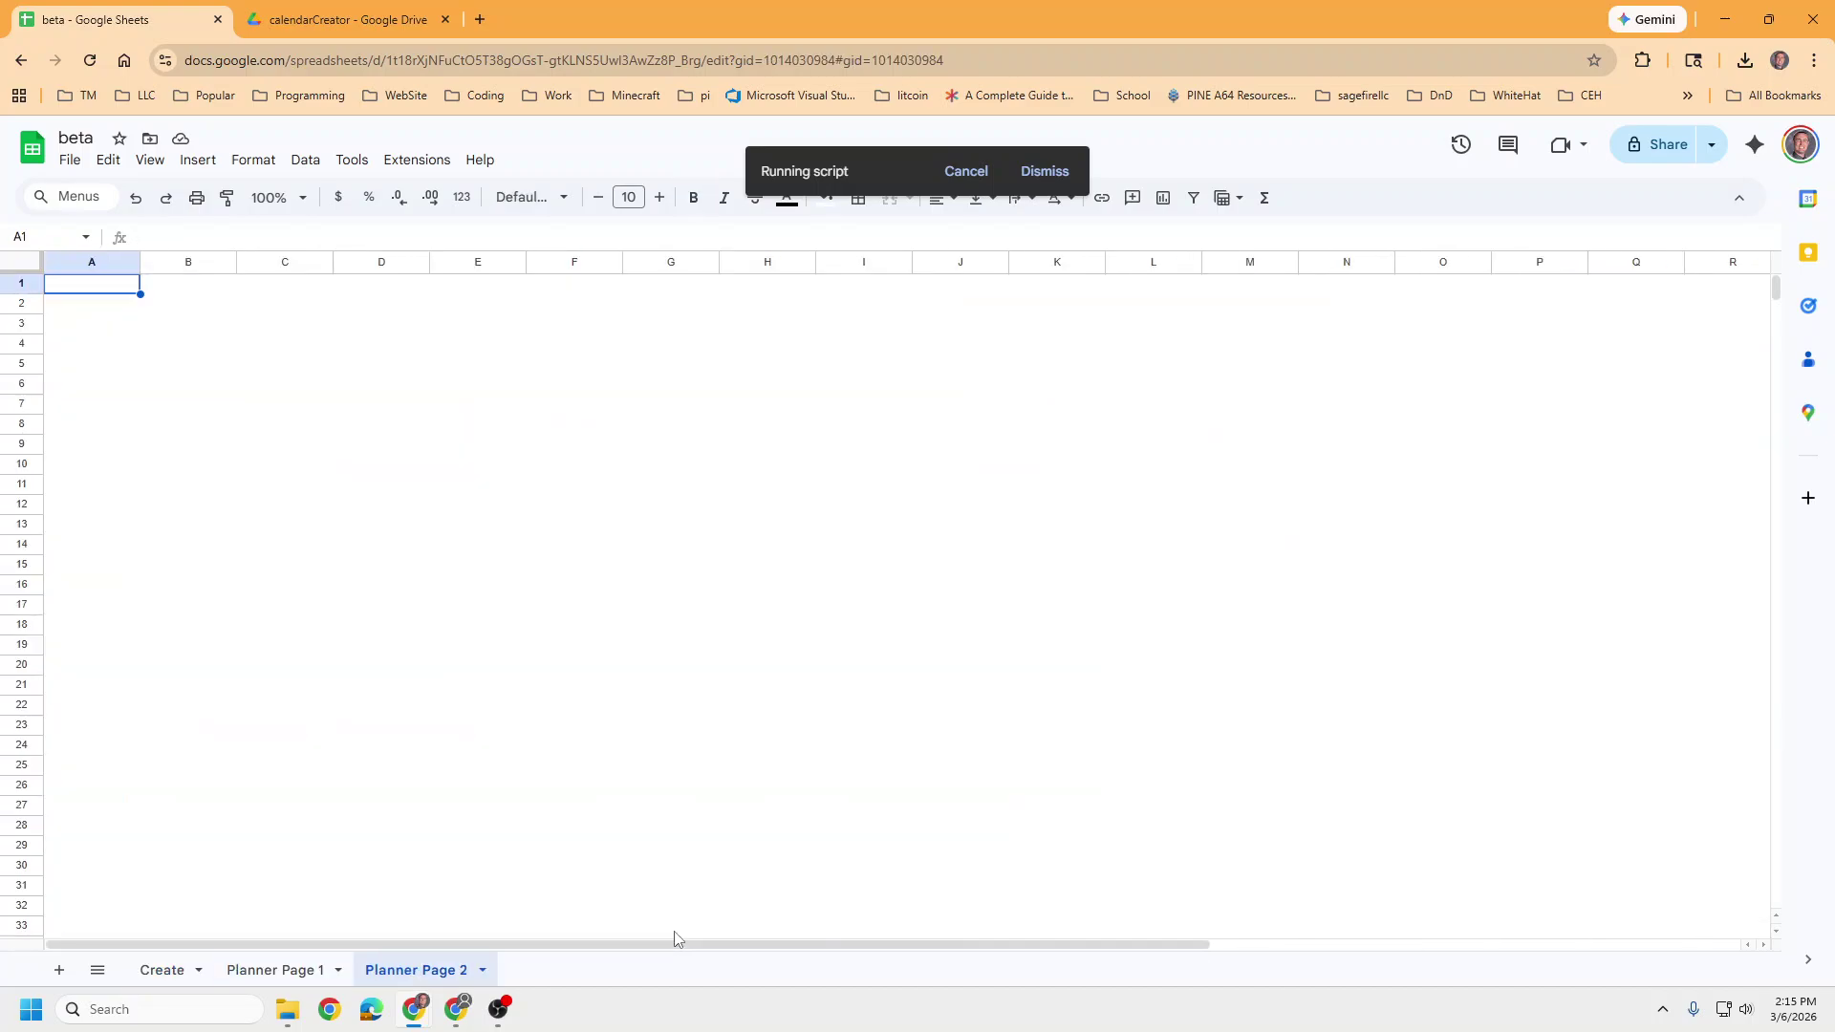
pyautogui.click(266, 970)
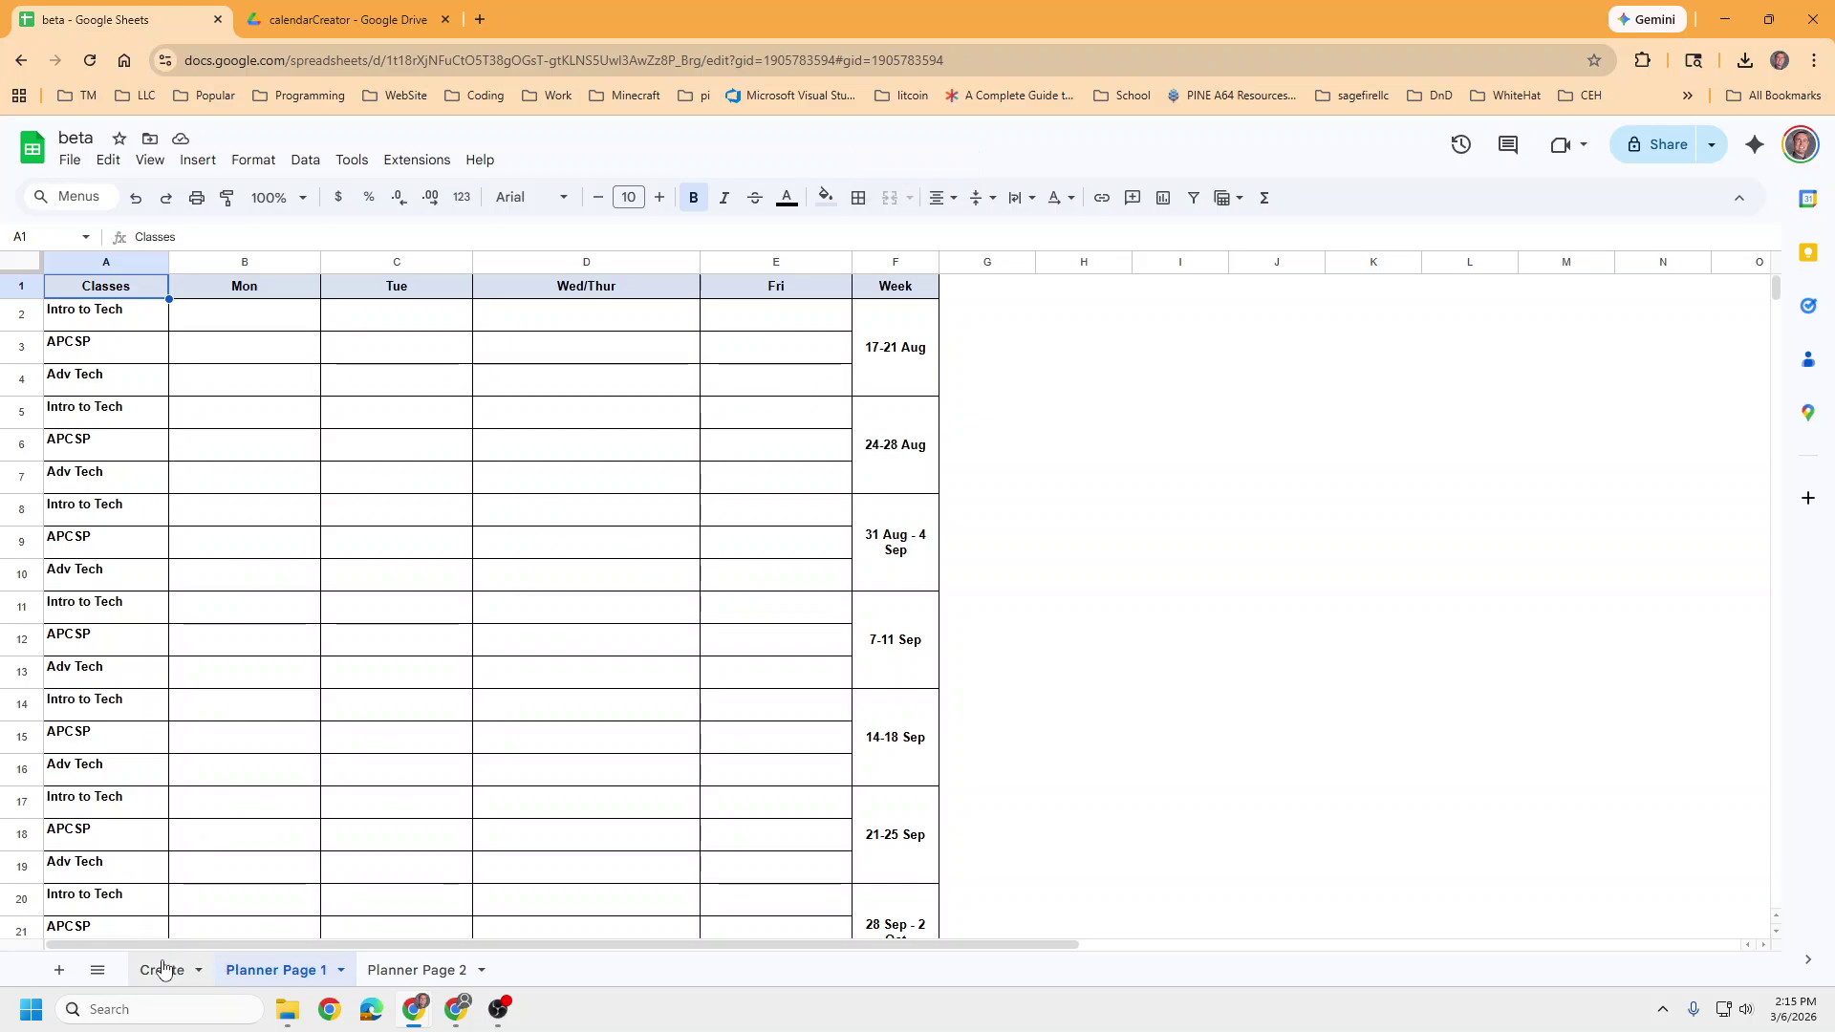
# Step: Review the 17-21 Aug block on Planner Page 1 and look through the weeks on Planner Page 2
pyautogui.click(163, 969)
pyautogui.click(266, 971)
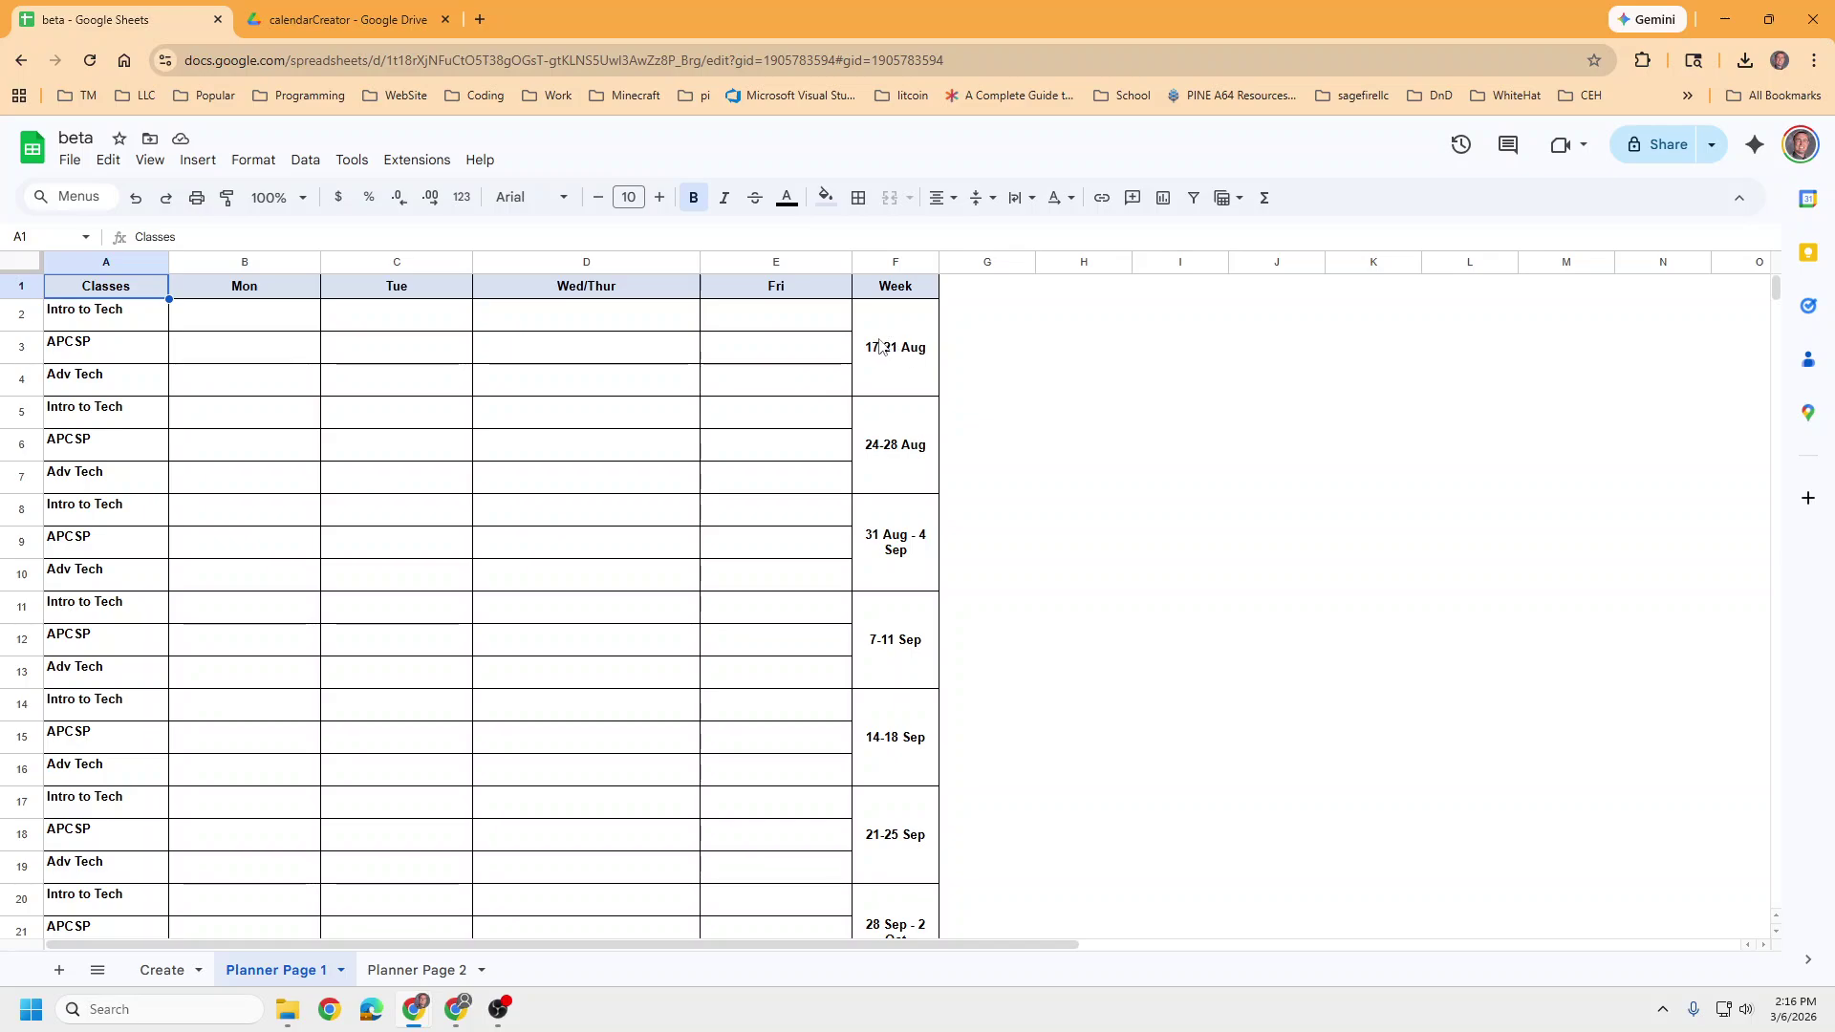
pyautogui.click(111, 307)
pyautogui.hotkey('ctrl', 'v')
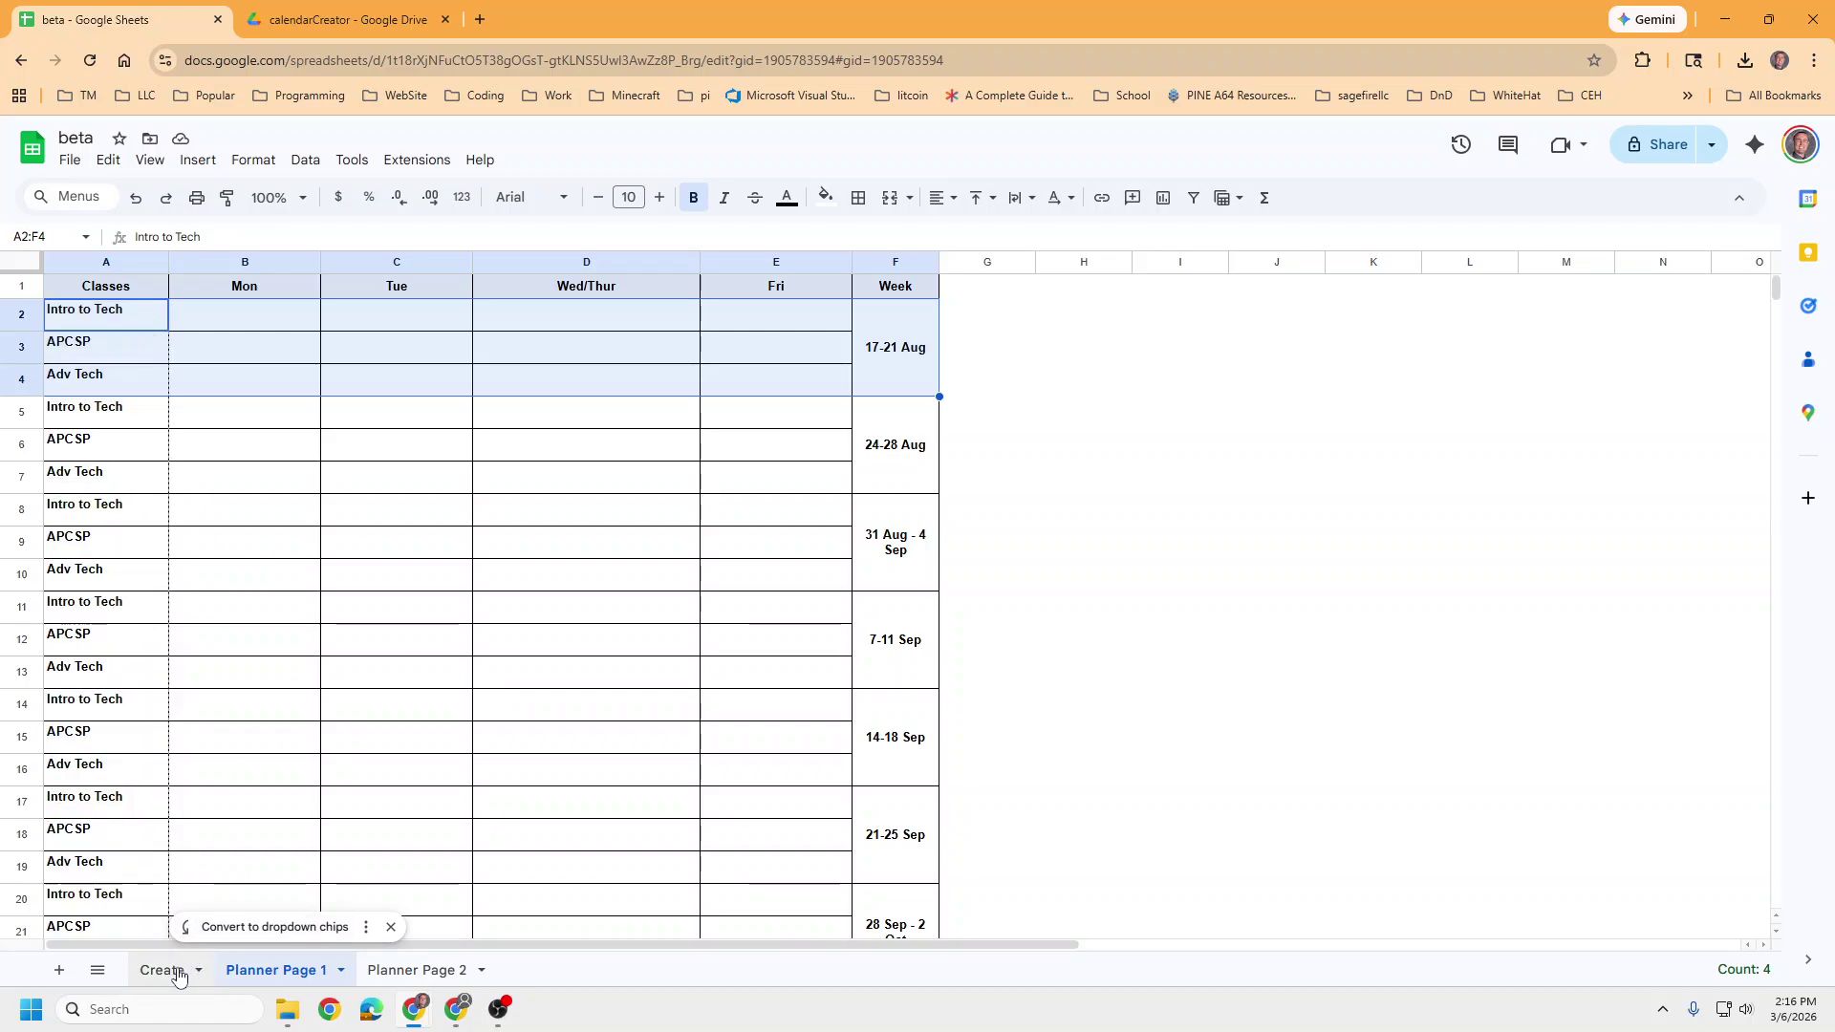
pyautogui.click(417, 969)
pyautogui.scroll(-3, 323, 863)
pyautogui.scroll(-2, 323, 863)
pyautogui.scroll(4, 325, 855)
pyautogui.click(284, 971)
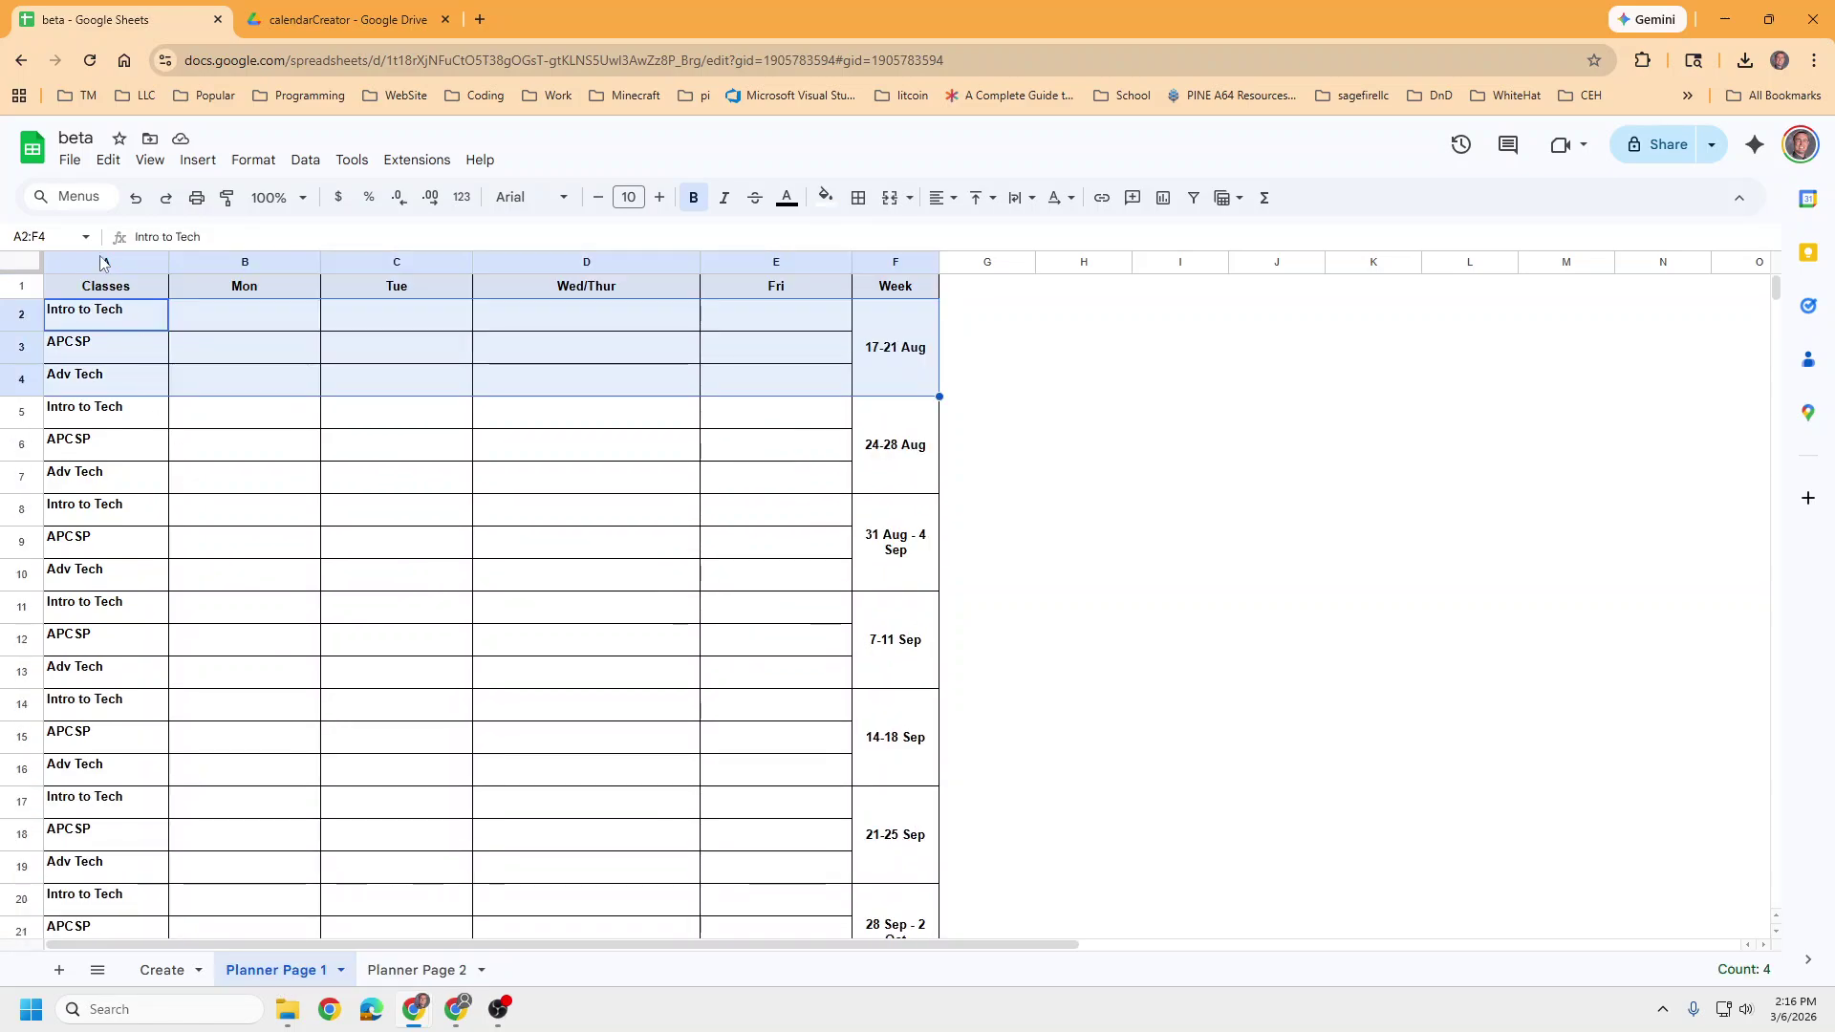
# Step: Check the whole print preview of the regenerated Planner Page 1 and leave without printing
pyautogui.click(196, 197)
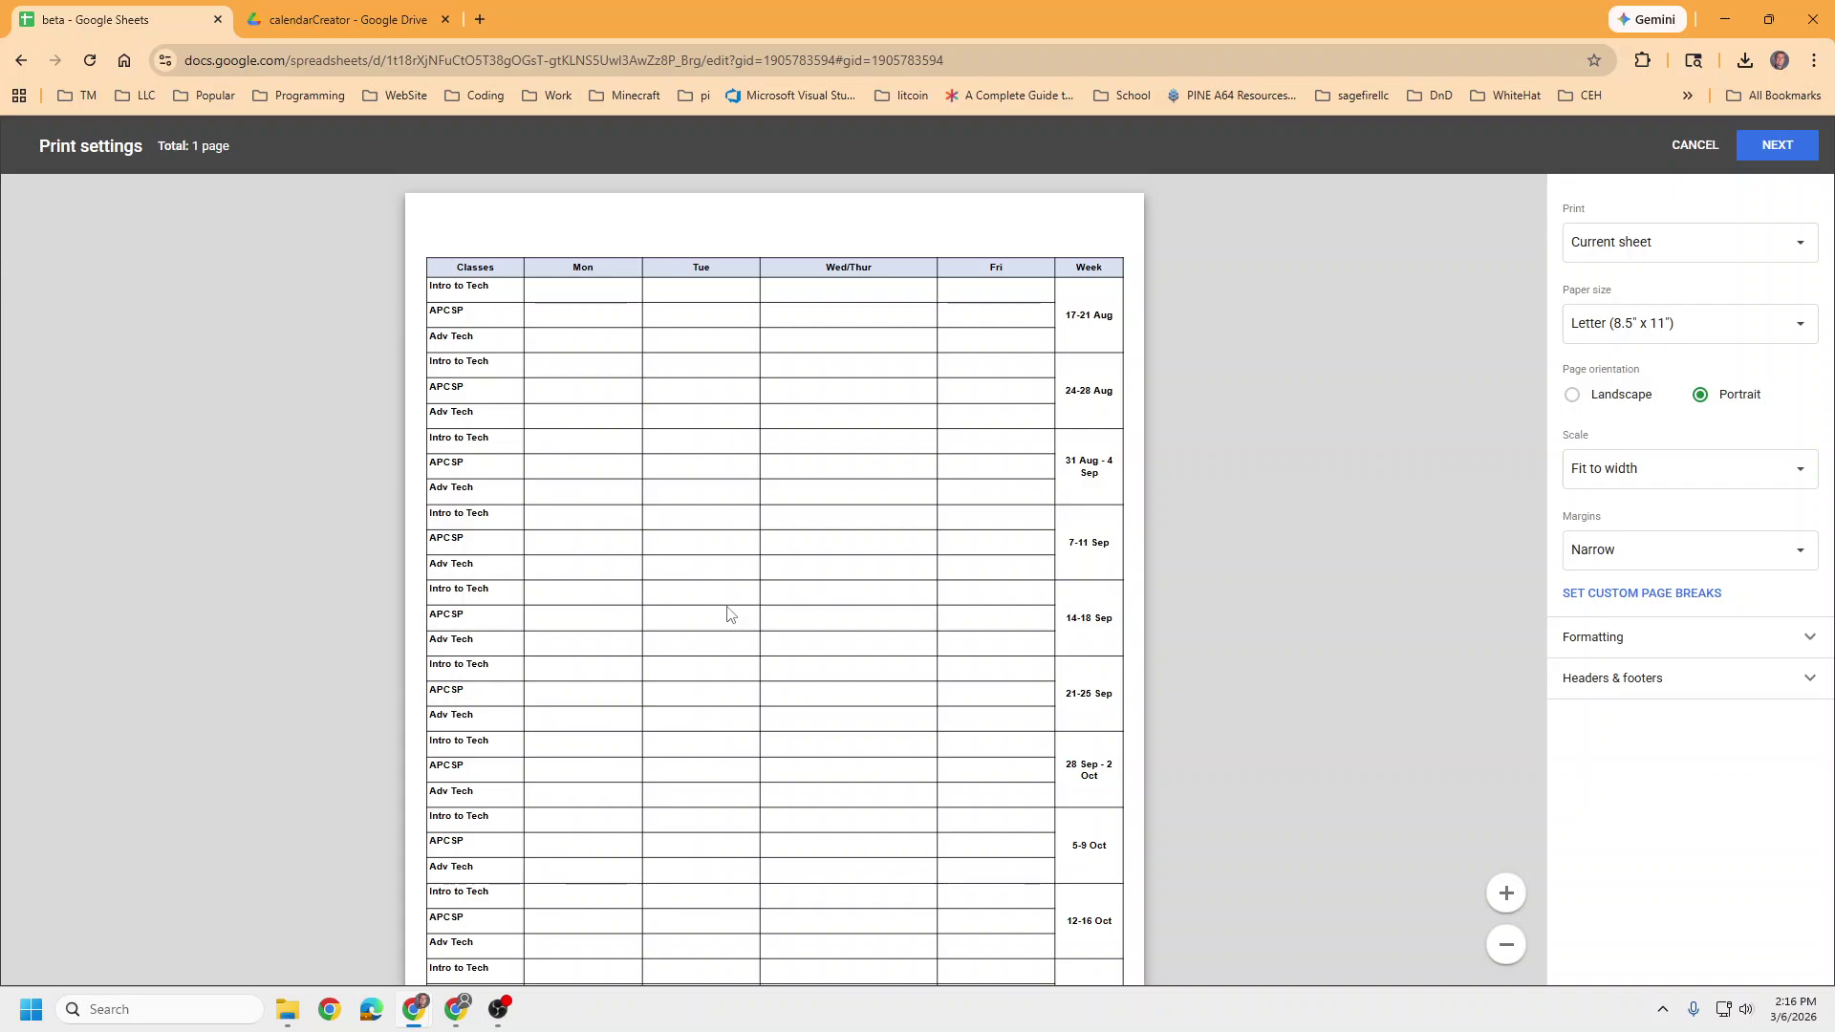
pyautogui.scroll(-5, 728, 614)
pyautogui.scroll(5, 728, 615)
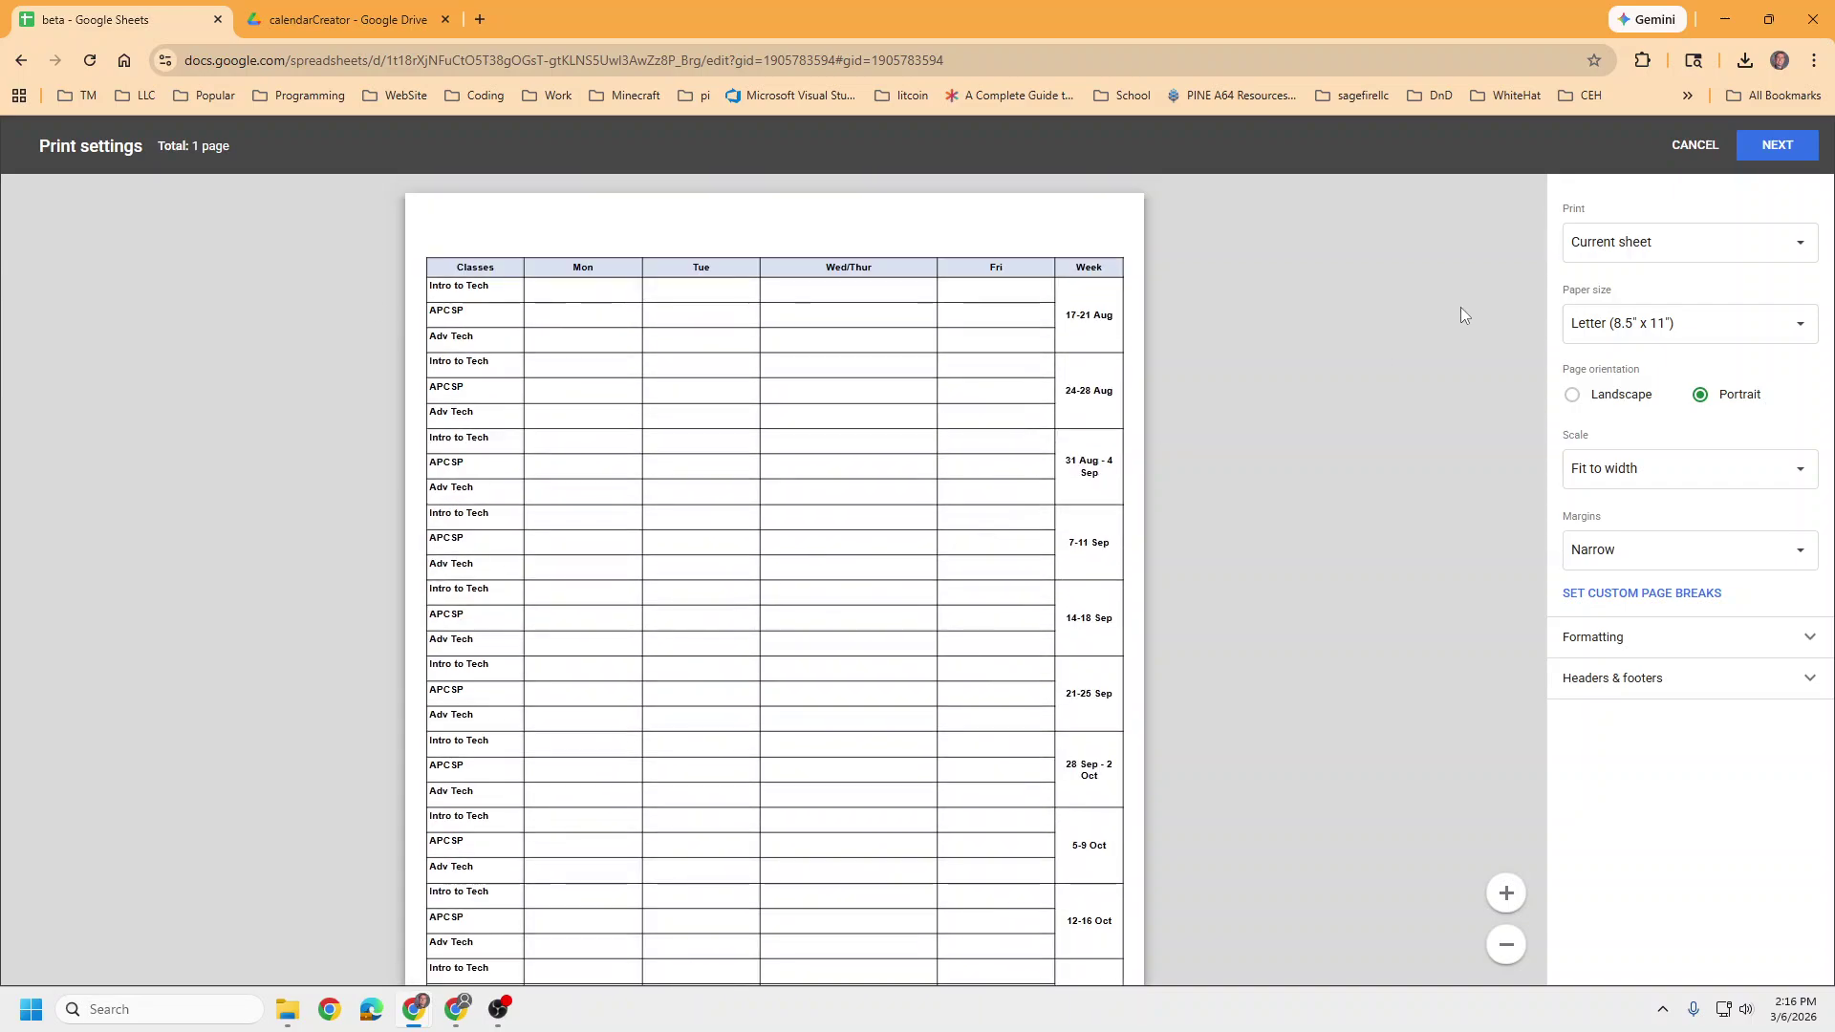
pyautogui.click(1693, 145)
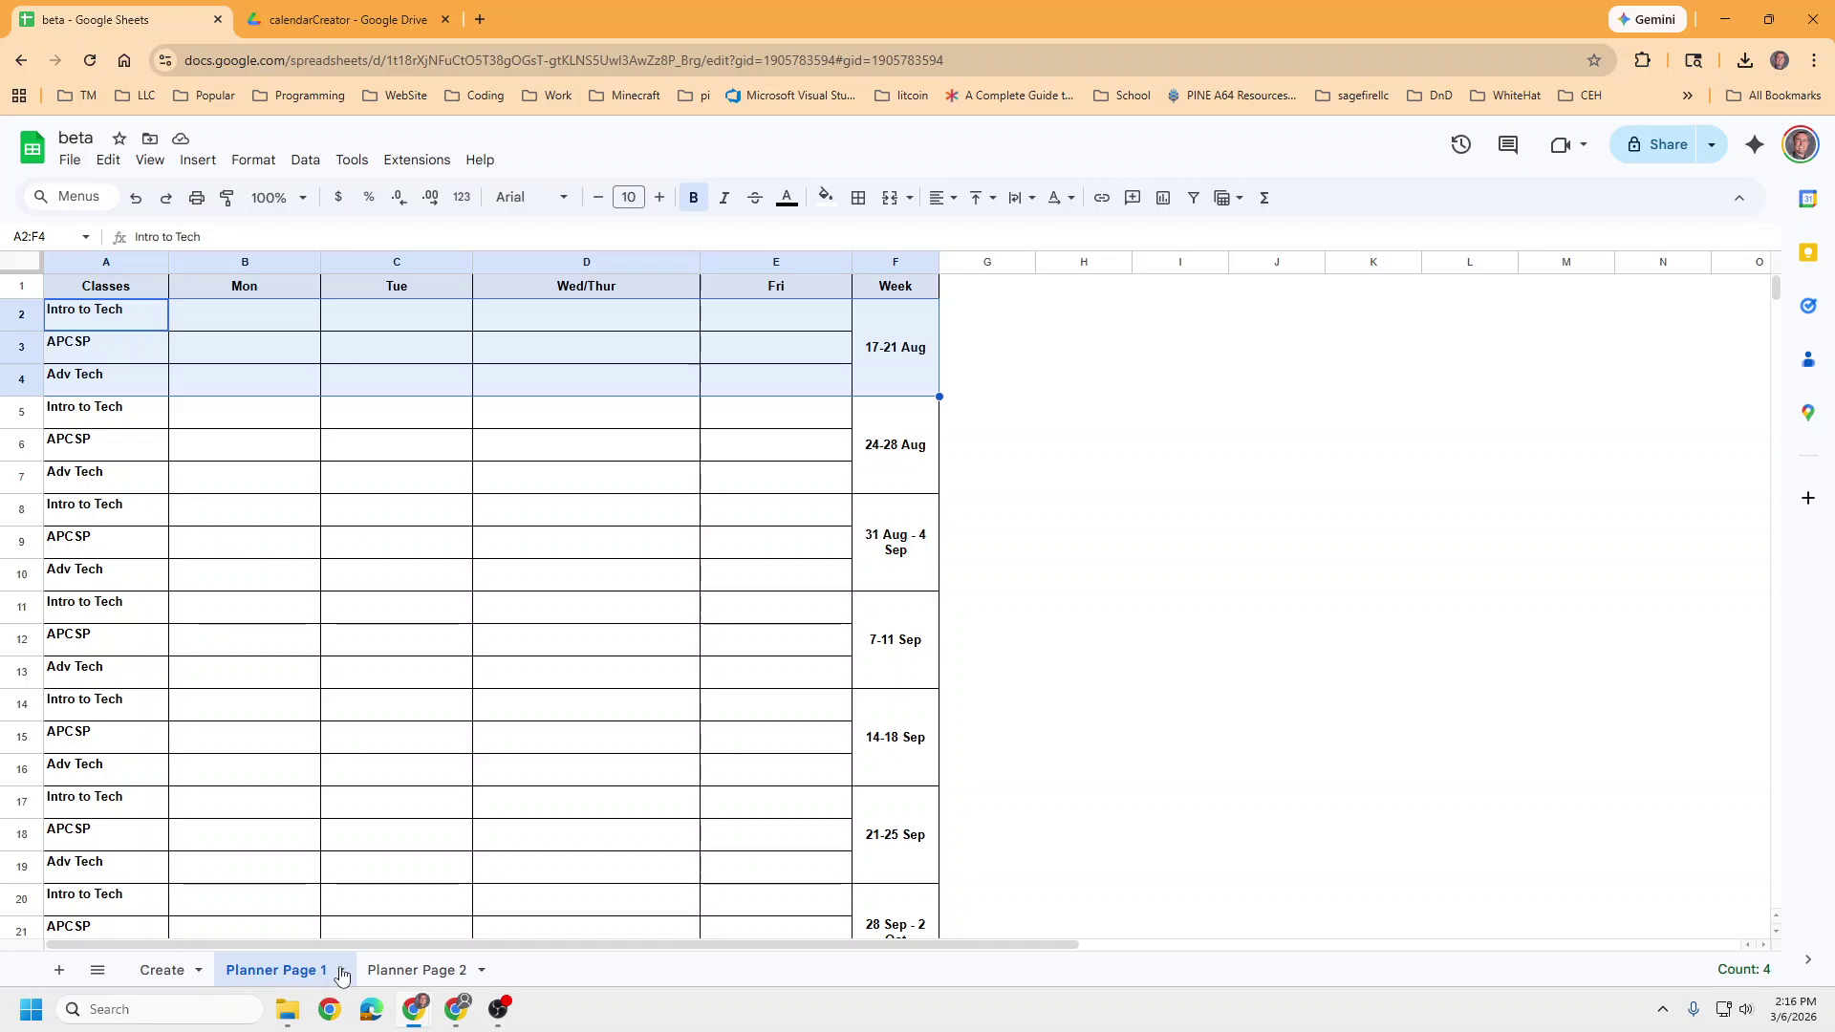
# Step: View the sheet options for Planner Page 1 and compare the Create sheet with both planner pages
pyautogui.rightClick(287, 971)
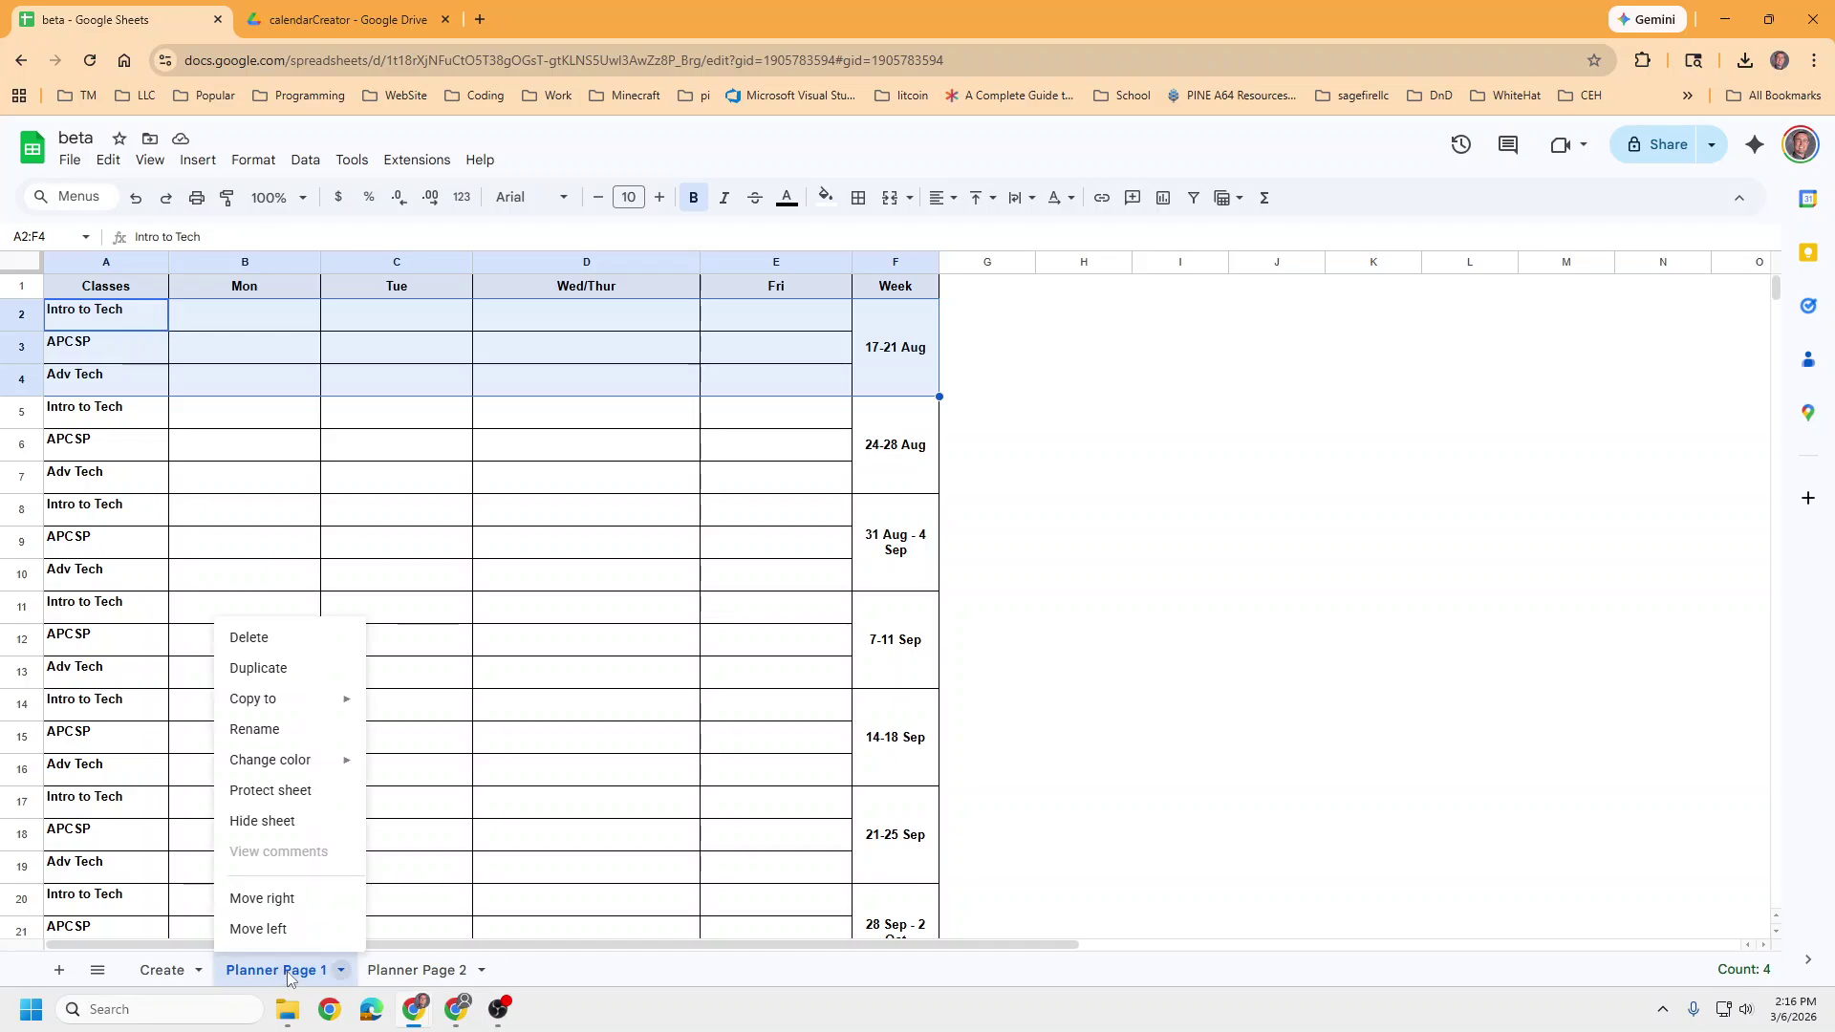
pyautogui.click(683, 645)
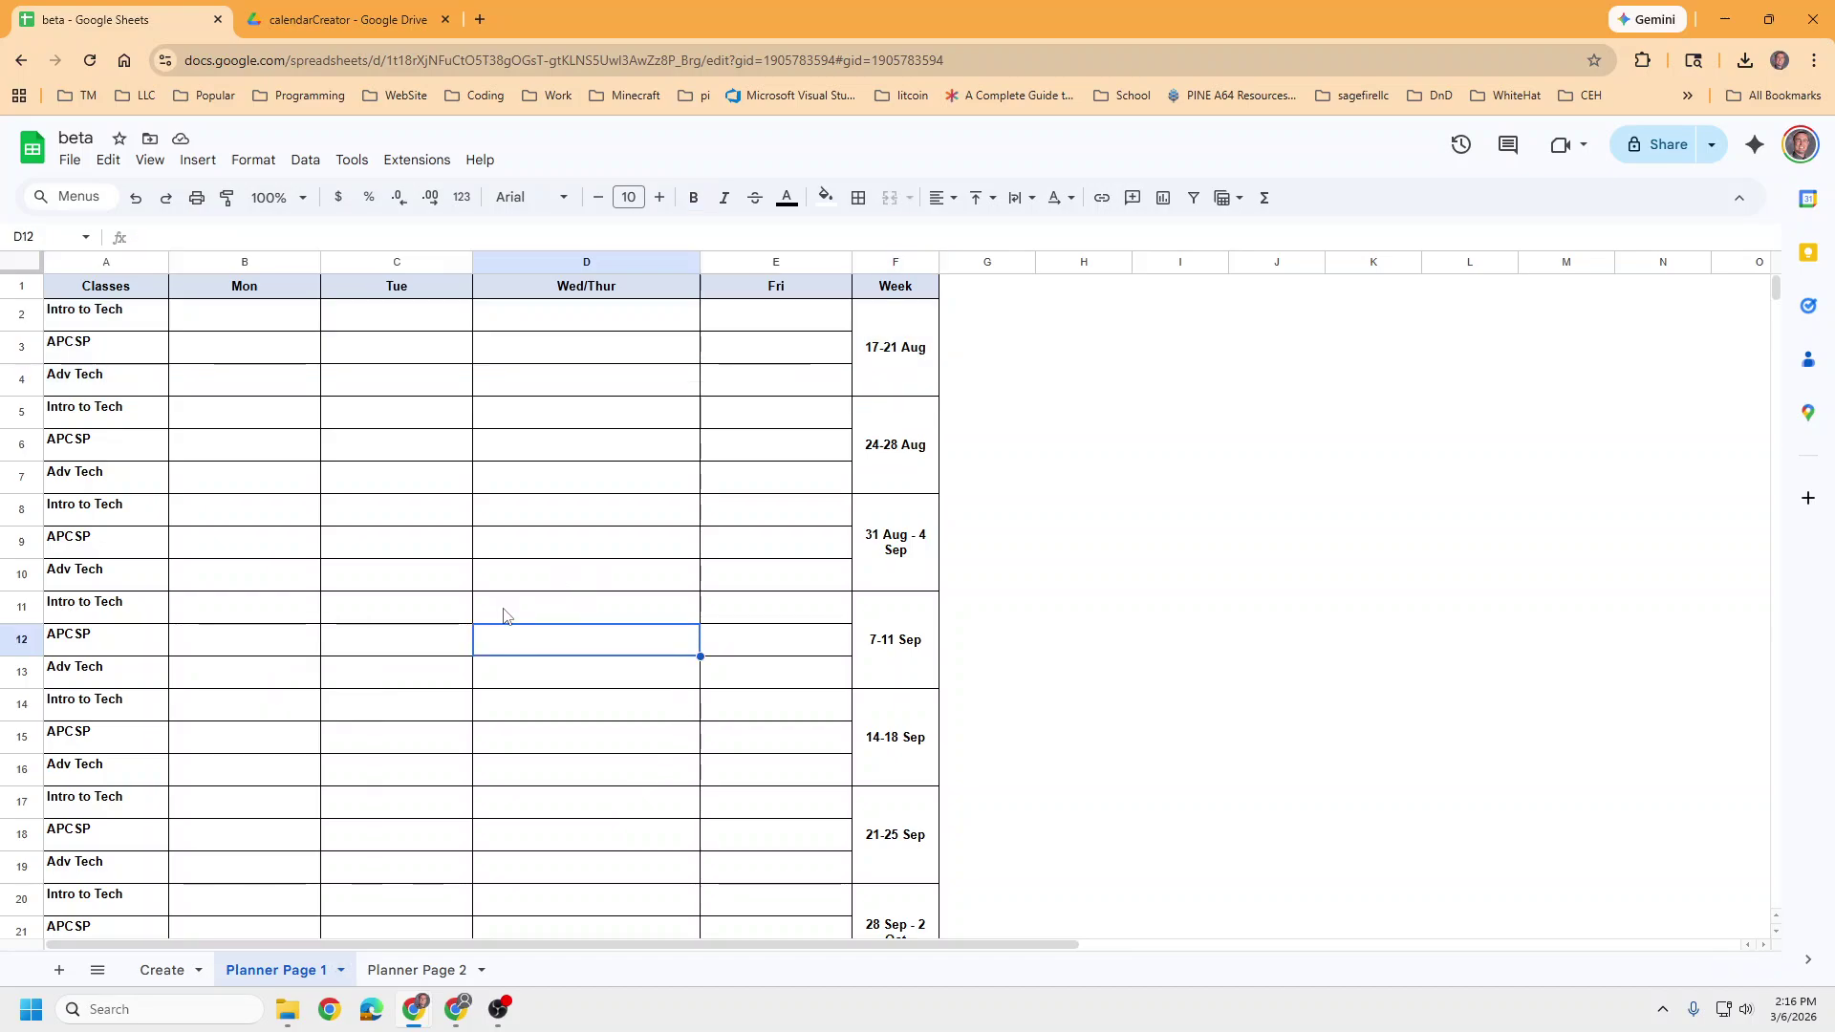
pyautogui.click(181, 969)
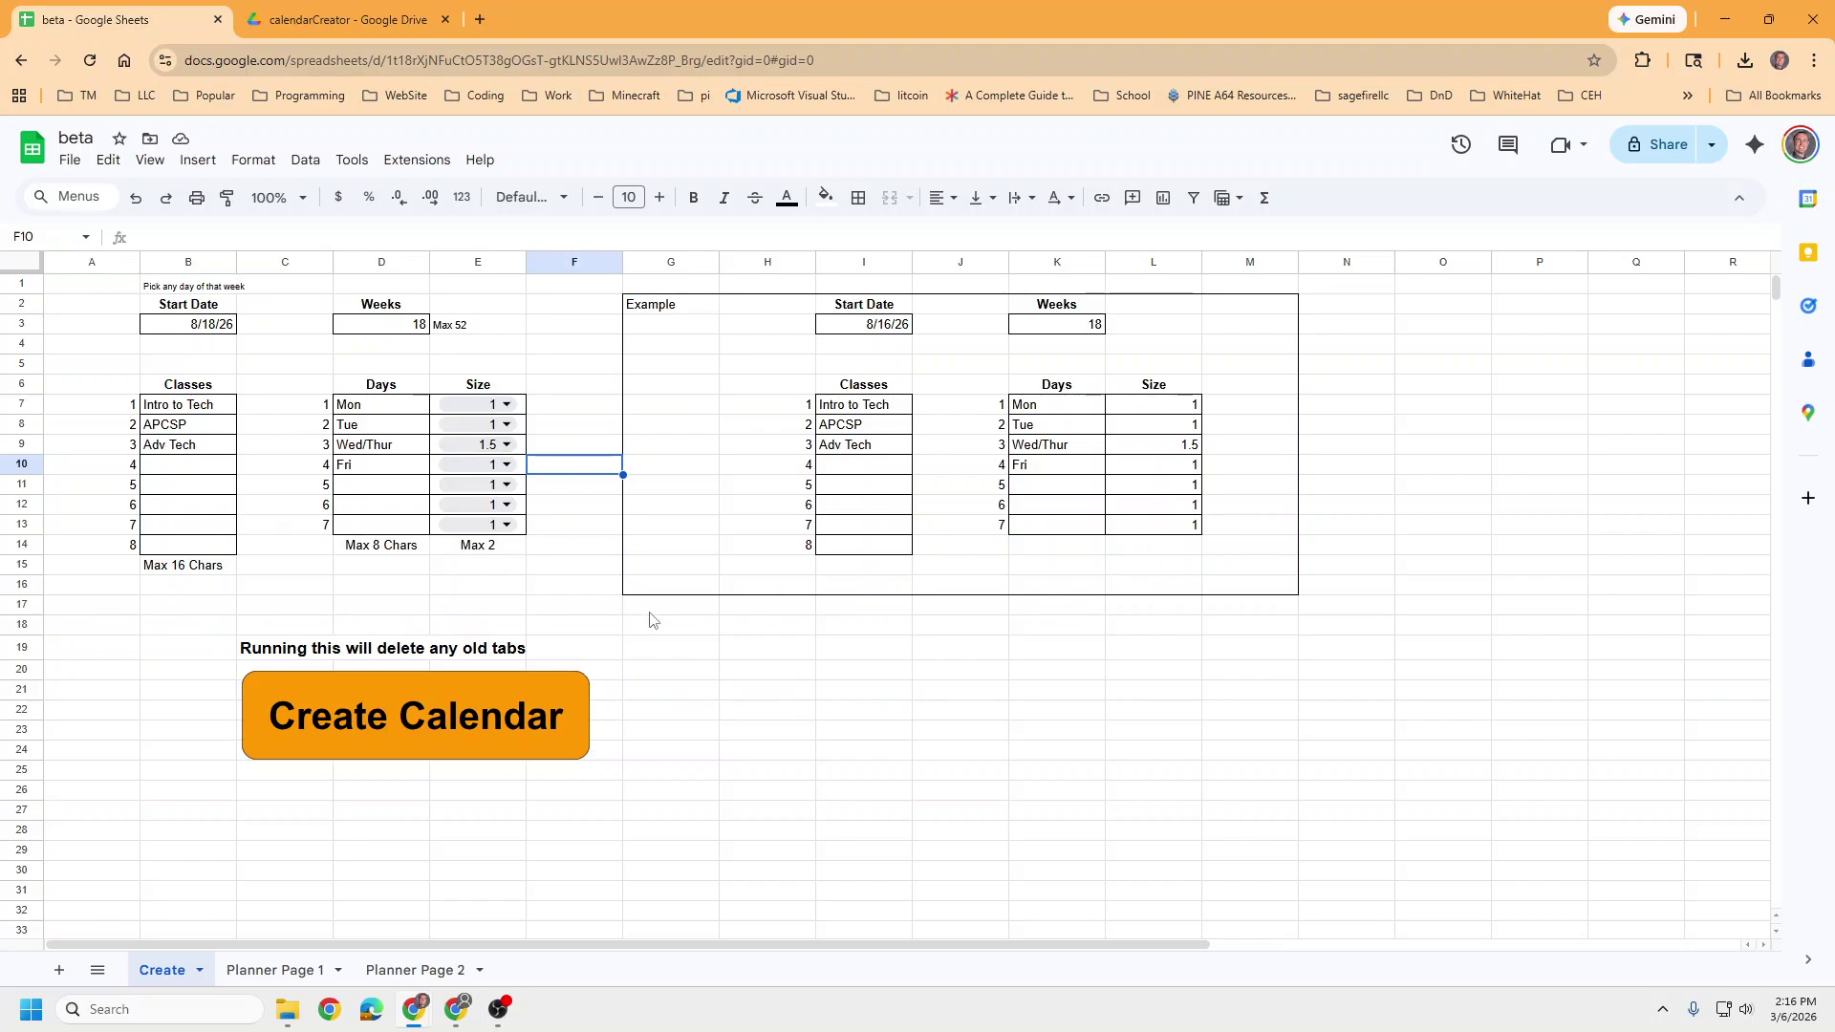
pyautogui.click(287, 971)
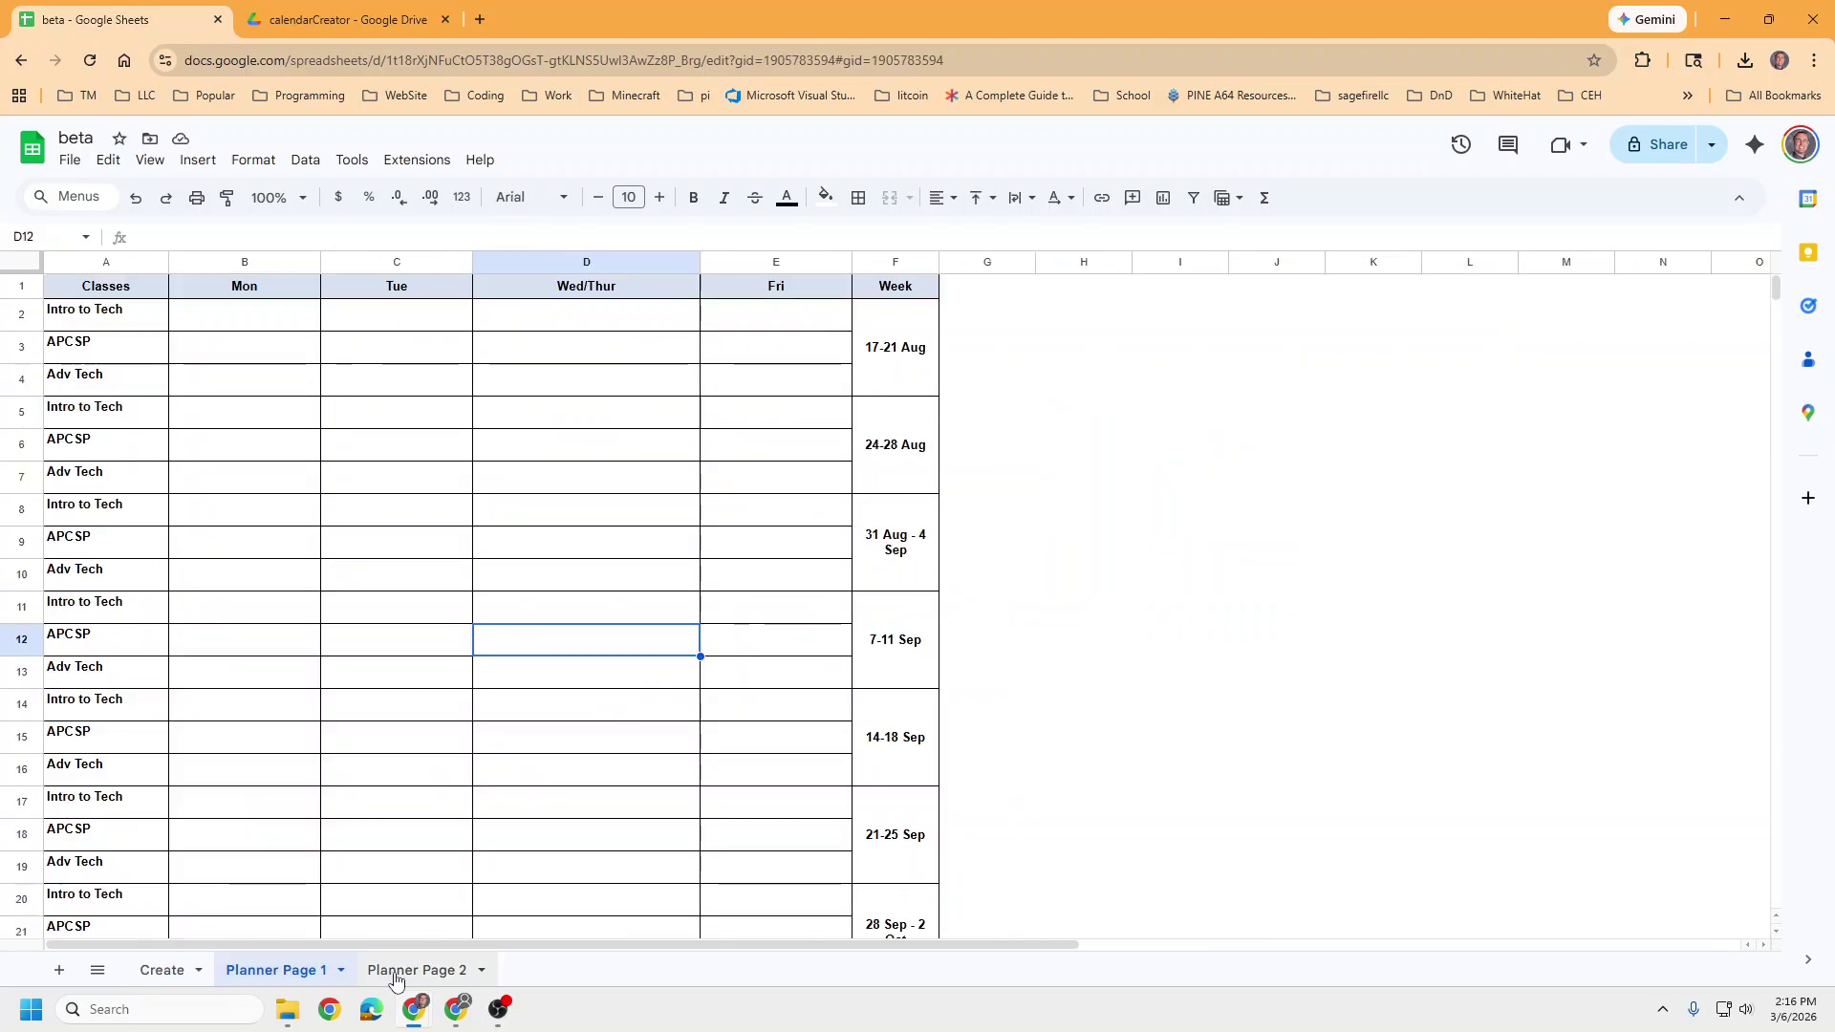
pyautogui.click(418, 971)
pyautogui.click(165, 970)
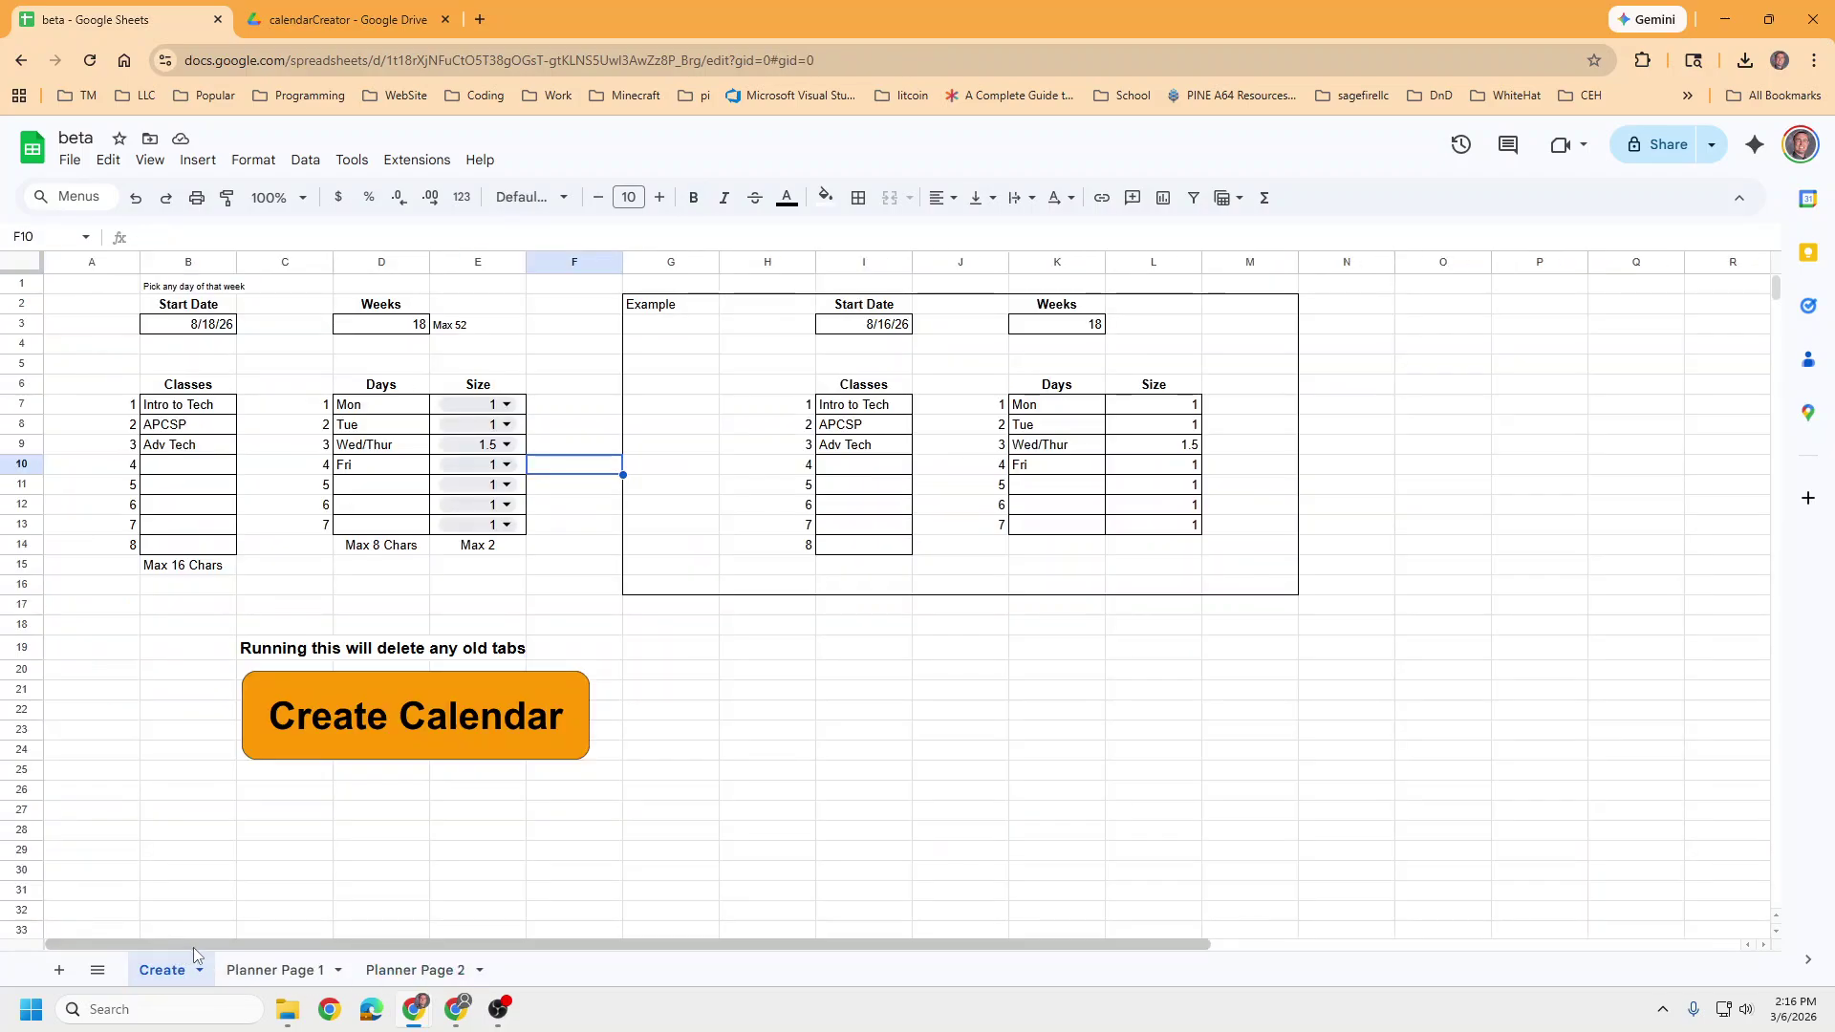
pyautogui.click(260, 973)
pyautogui.click(165, 971)
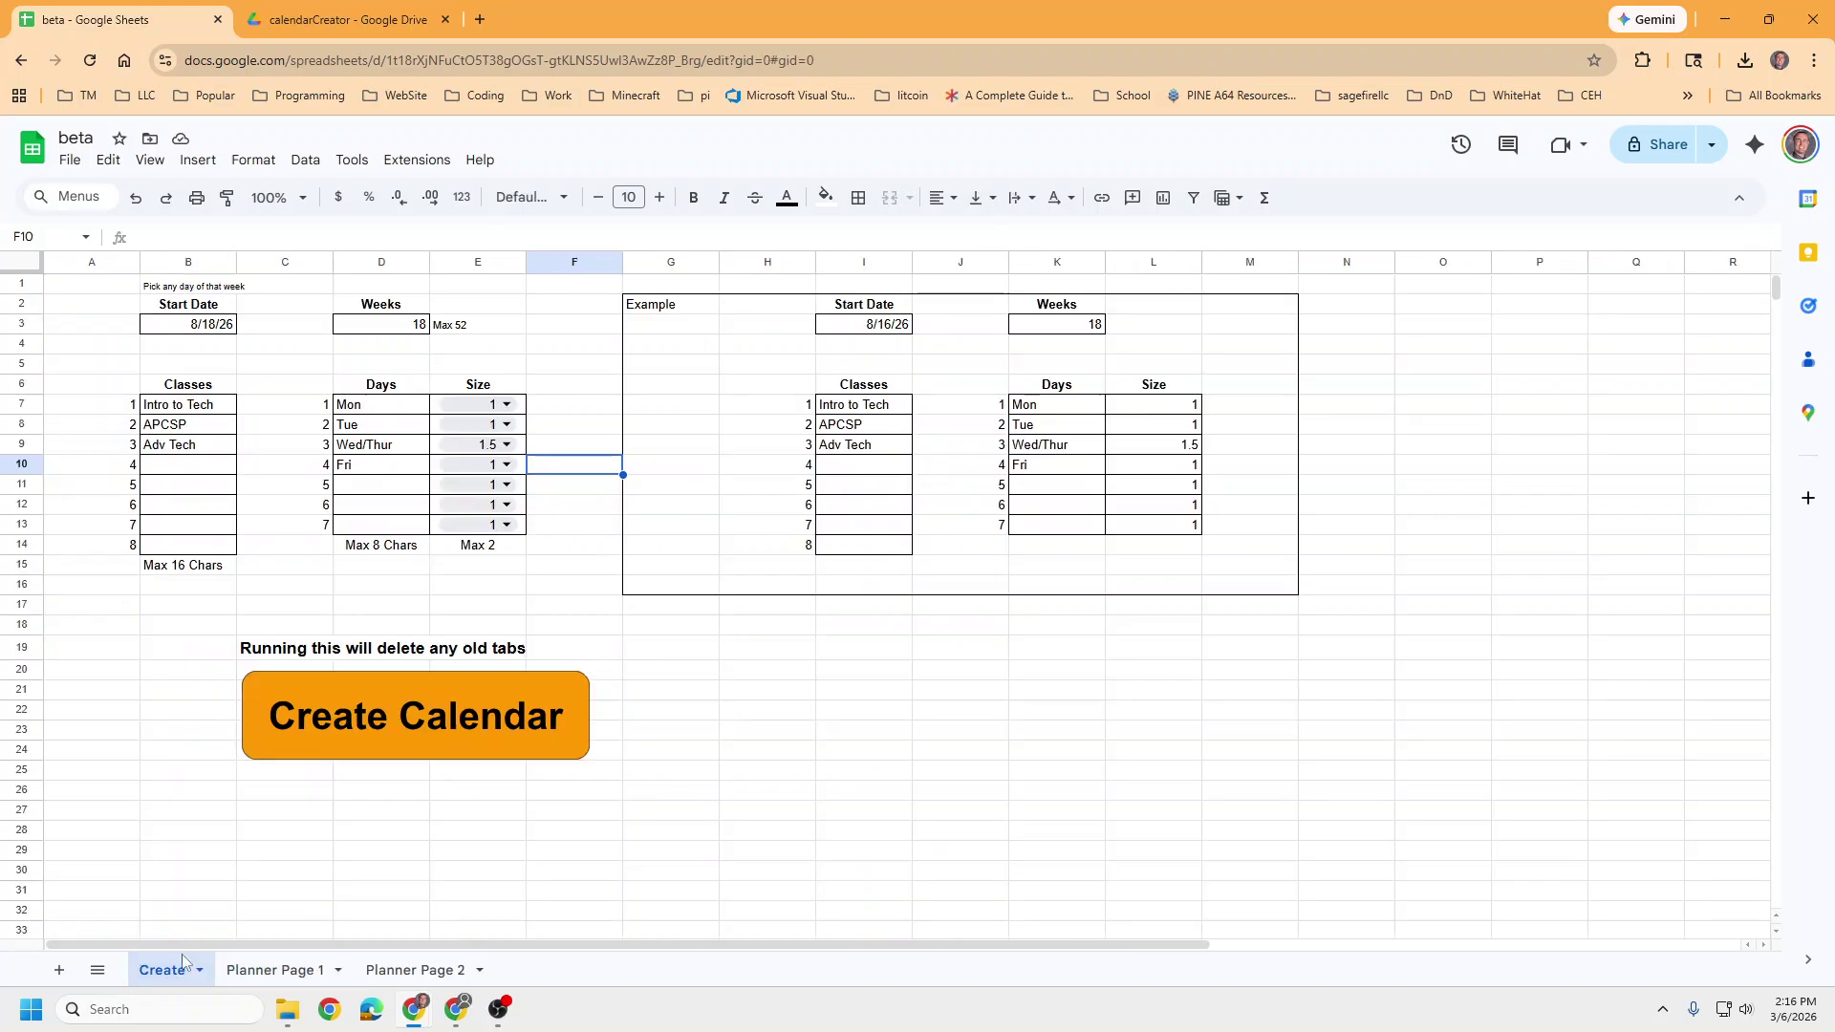
# Step: Switch to Google Drive to view the handwritten planner photo old.jpg, and return to the beta spreadsheet
pyautogui.click(318, 7)
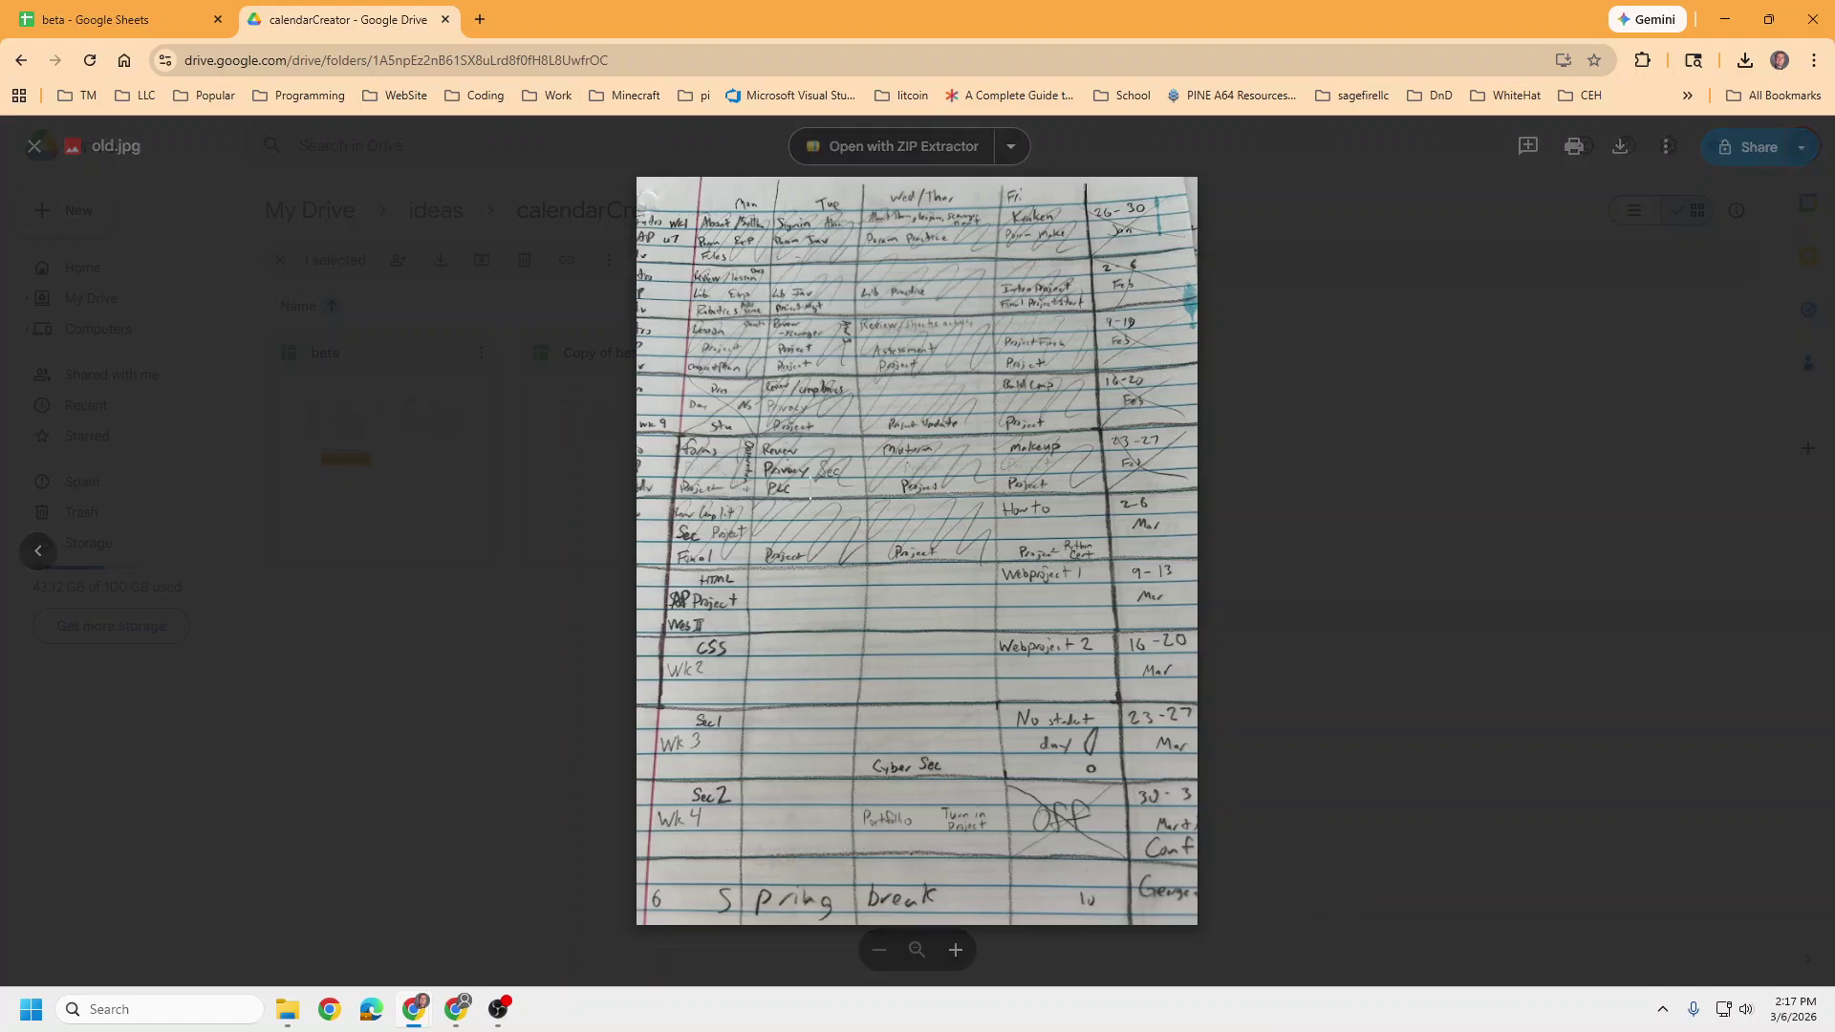
pyautogui.click(143, 27)
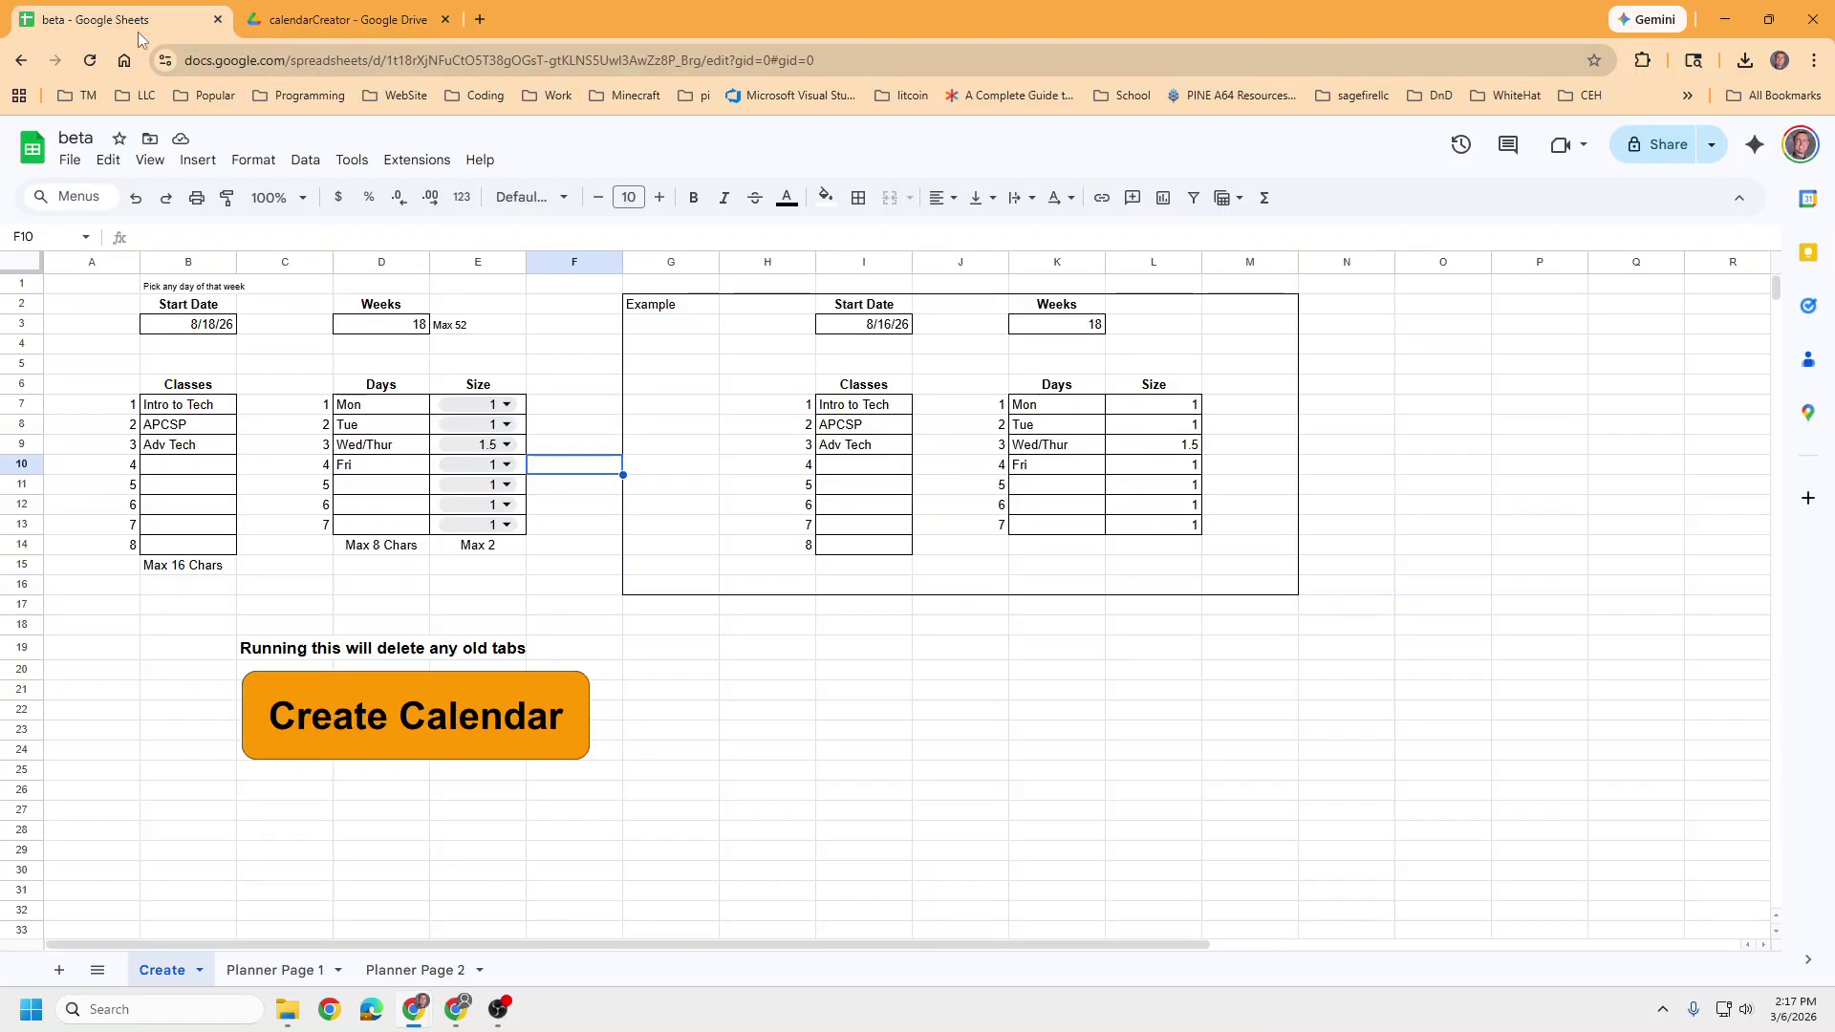